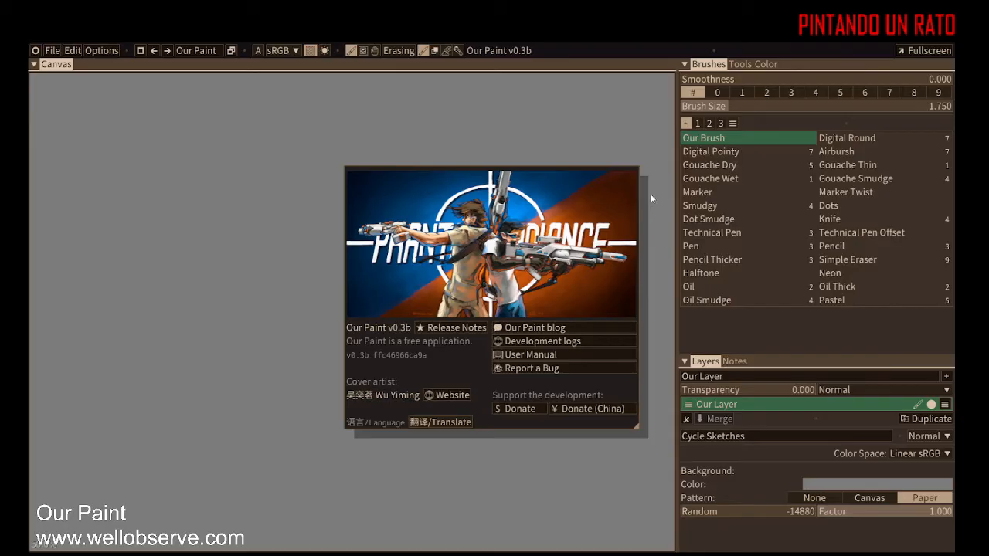
Step: Dismiss the splash screen and open, then cancel, the new panel list
{"action": "left_click", "coordinate": [475, 144]}
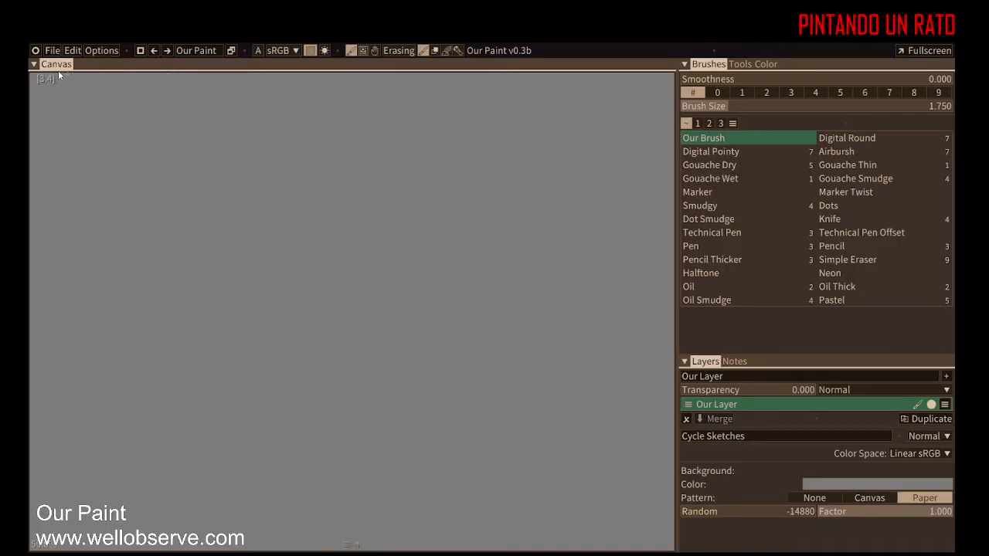
{"action": "left_click", "coordinate": [36, 50]}
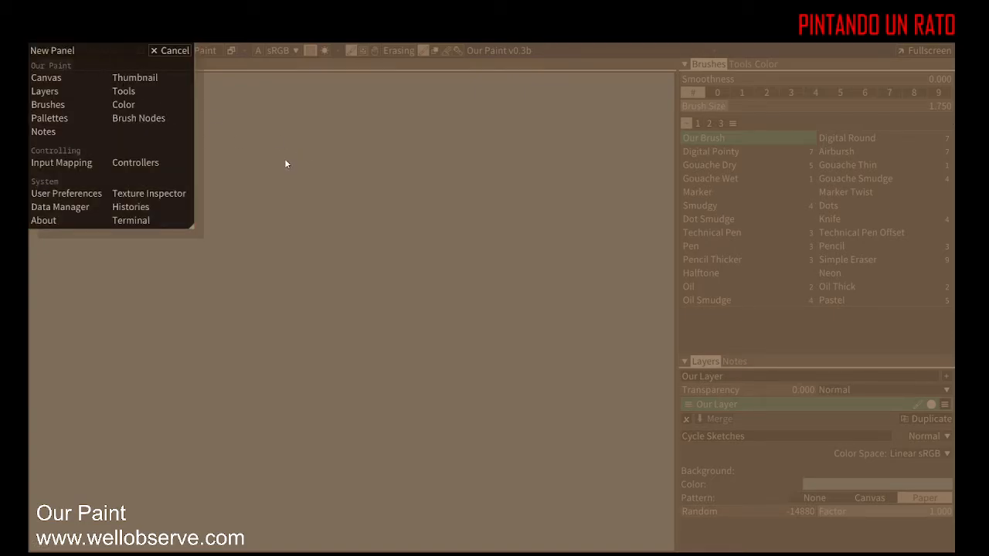
{"action": "left_click", "coordinate": [173, 51]}
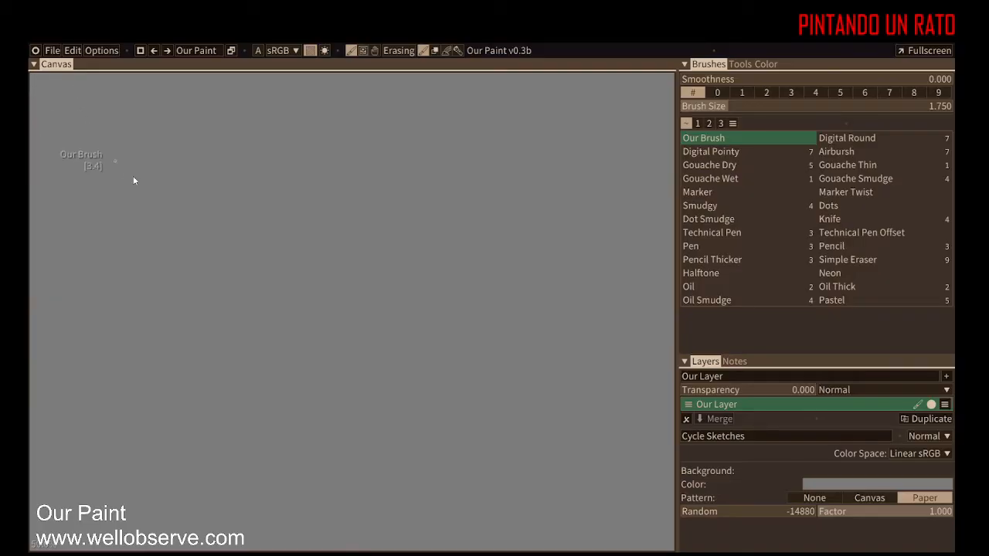
Step: Sketch loose freehand strokes on the canvas, forming a rough face with eyes and a smile
{"action": "mouse_move", "coordinate": [189, 307]}
{"action": "left_mouse_down"}
{"action": "mouse_move", "coordinate": [269, 193]}
{"action": "mouse_move", "coordinate": [319, 258]}
{"action": "mouse_move", "coordinate": [444, 246]}
{"action": "left_mouse_up"}
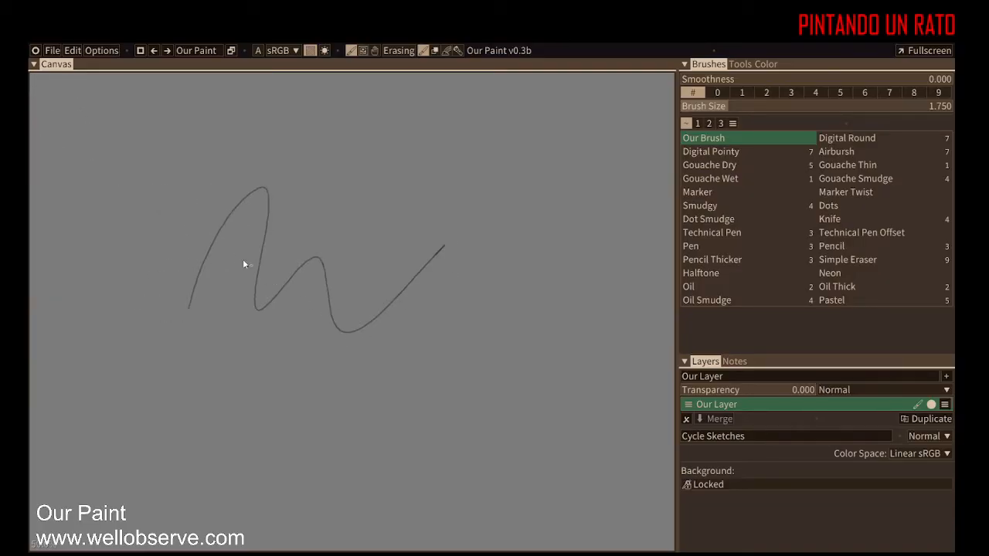
{"action": "mouse_move", "coordinate": [186, 242]}
{"action": "left_mouse_down"}
{"action": "mouse_move", "coordinate": [326, 170]}
{"action": "mouse_move", "coordinate": [366, 287]}
{"action": "mouse_move", "coordinate": [438, 319]}
{"action": "mouse_move", "coordinate": [485, 381]}
{"action": "left_mouse_up"}
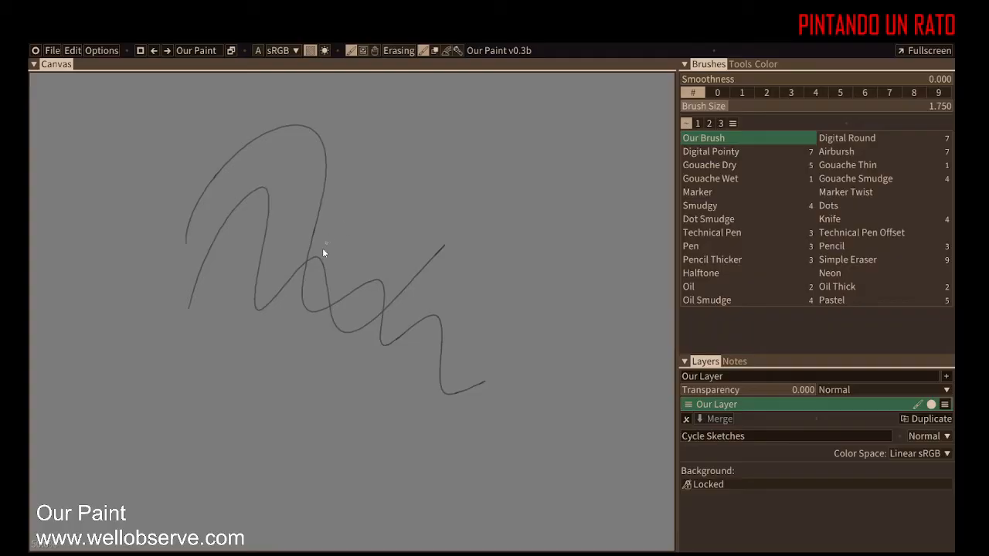
{"action": "mouse_move", "coordinate": [315, 253]}
{"action": "left_mouse_down"}
{"action": "mouse_move", "coordinate": [456, 245]}
{"action": "mouse_move", "coordinate": [330, 298]}
{"action": "left_mouse_up"}
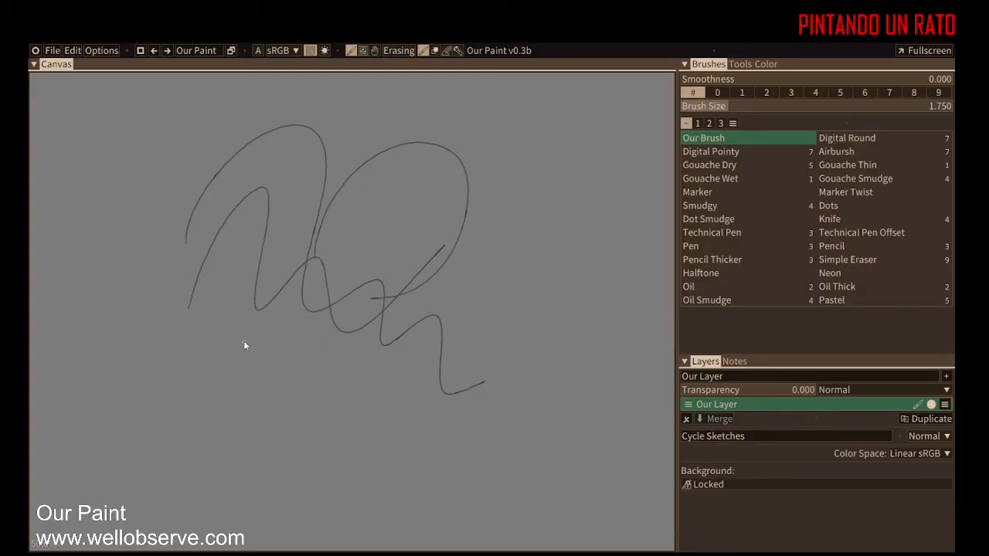
{"action": "mouse_move", "coordinate": [255, 310]}
{"action": "left_mouse_down"}
{"action": "mouse_move", "coordinate": [197, 401]}
{"action": "mouse_move", "coordinate": [326, 471]}
{"action": "mouse_move", "coordinate": [327, 304]}
{"action": "left_mouse_up"}
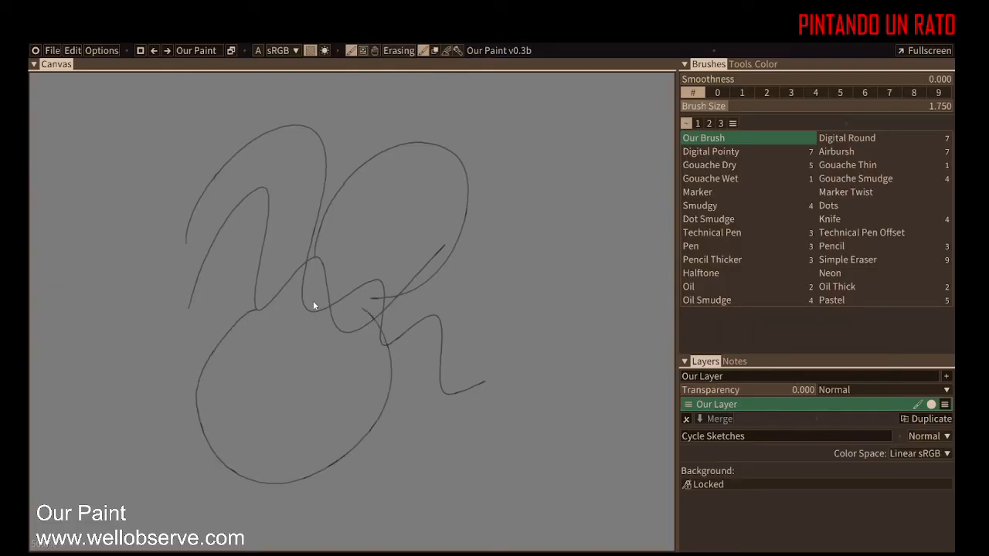
{"action": "left_click_drag", "start_coordinate": [269, 169], "coordinate": [252, 237]}
{"action": "mouse_move", "coordinate": [212, 354]}
{"action": "left_mouse_down"}
{"action": "mouse_move", "coordinate": [304, 427]}
{"action": "mouse_move", "coordinate": [366, 377]}
{"action": "left_mouse_up"}
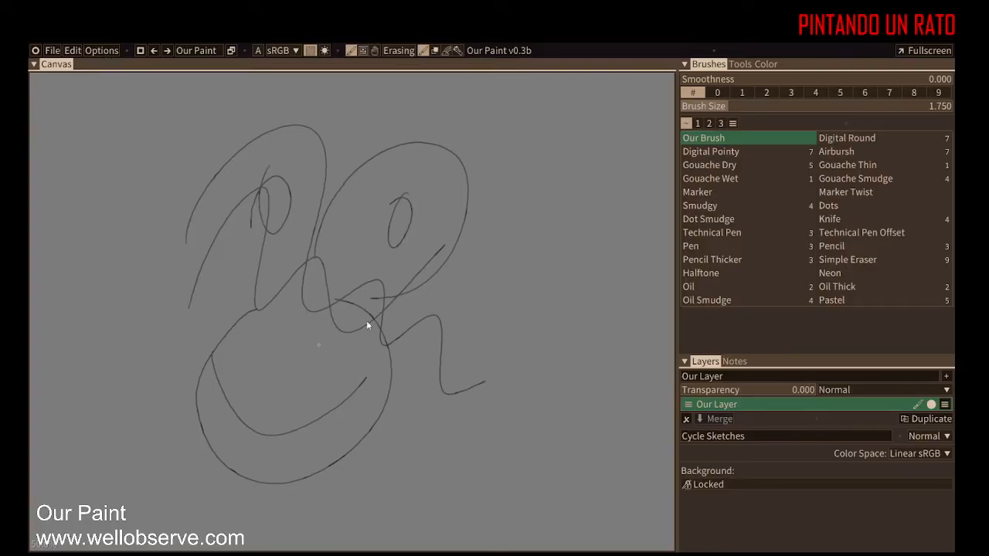
Step: Open the User Preferences panel
{"action": "left_click", "coordinate": [97, 51]}
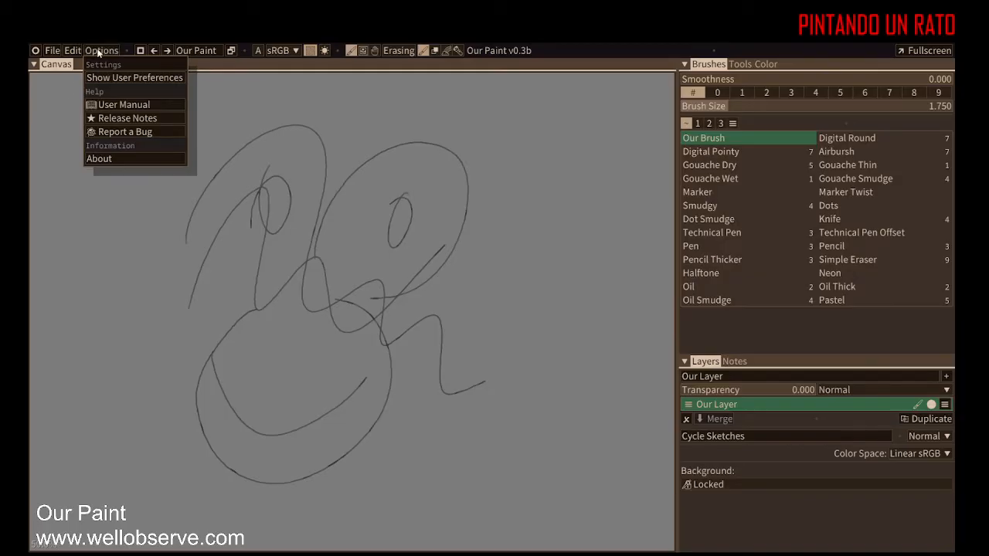
{"action": "left_click", "coordinate": [34, 50]}
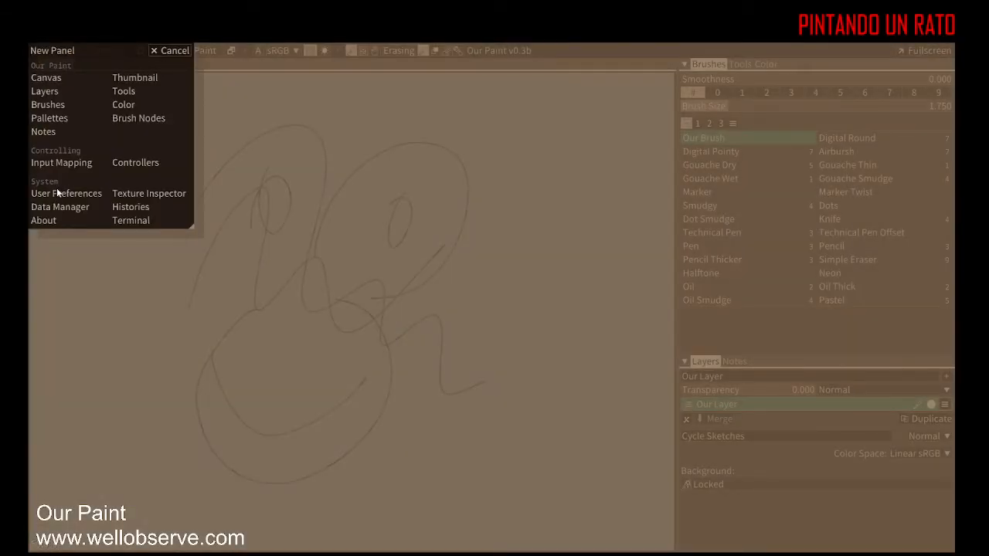
{"action": "left_click", "coordinate": [56, 194]}
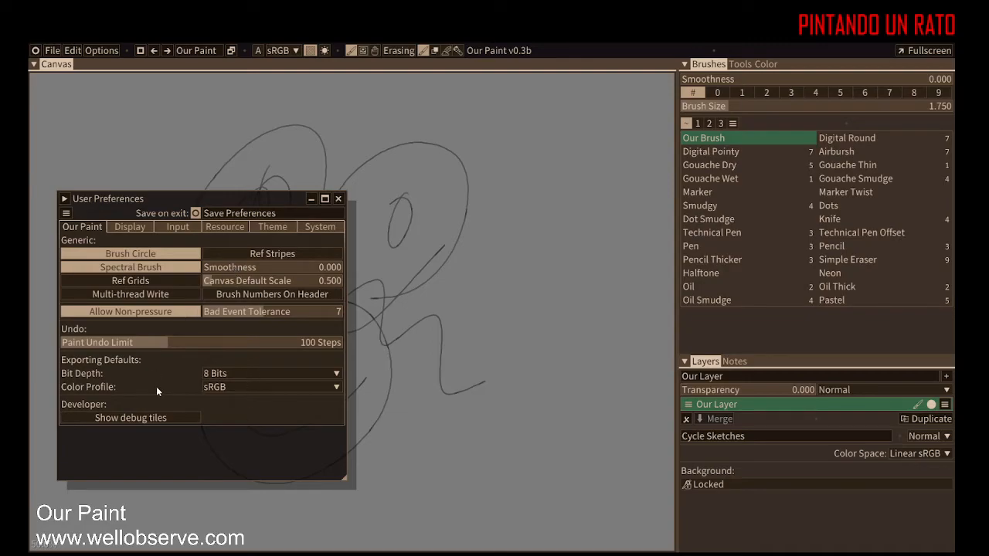
Step: Check the Wacom driver options in the Input preferences
{"action": "left_click", "coordinate": [177, 229]}
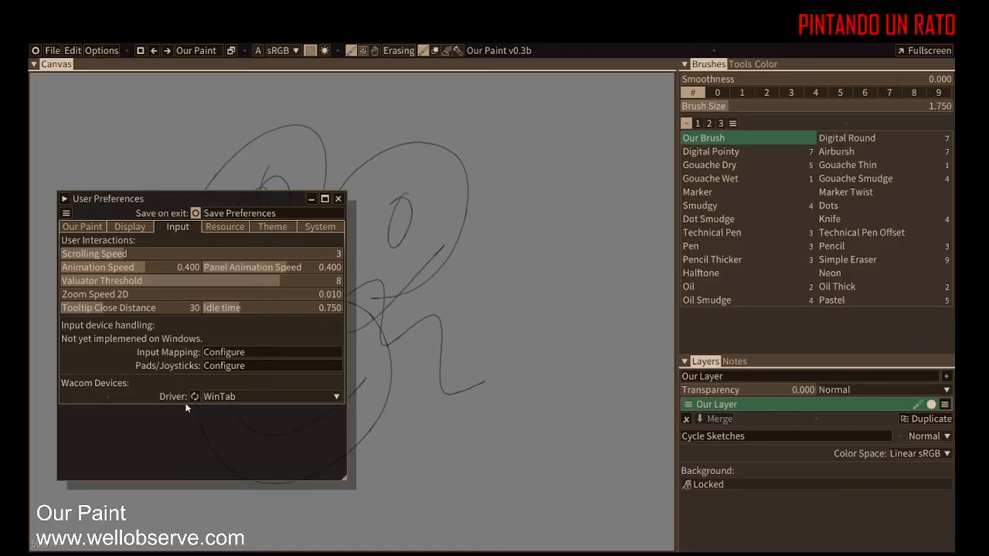
{"action": "left_click", "coordinate": [234, 397]}
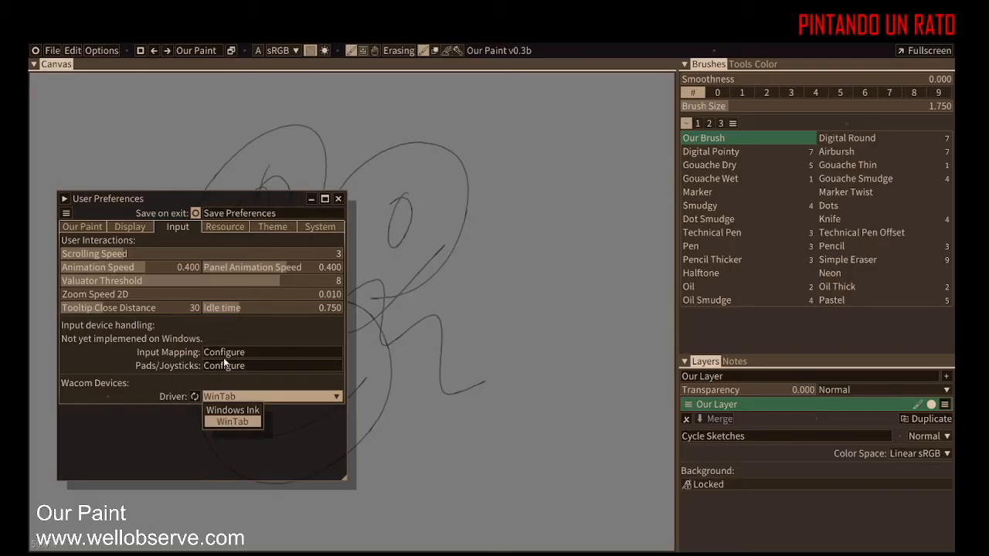
{"action": "left_click", "coordinate": [168, 437]}
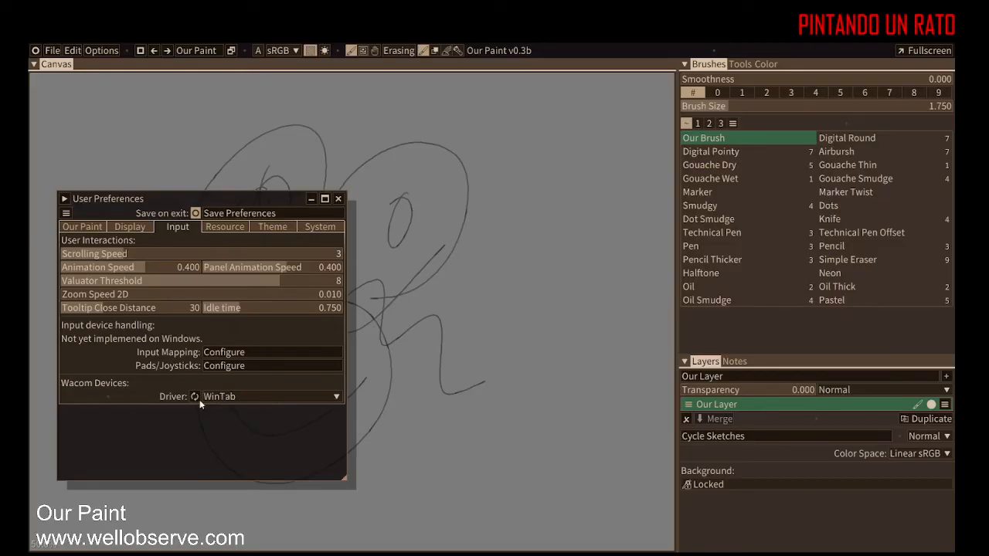
Step: Open the Input Mapping configuration and enlarge its window
{"action": "left_click", "coordinate": [230, 353]}
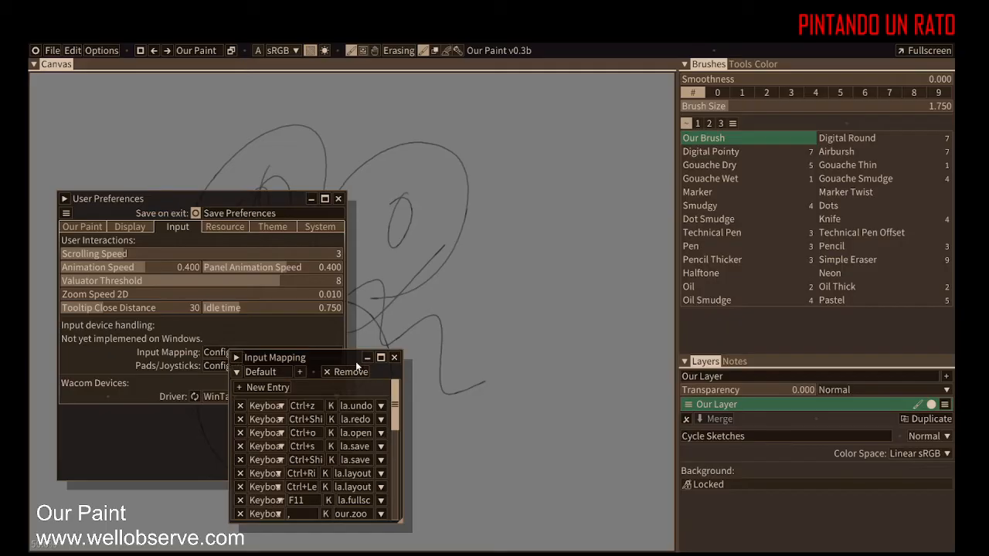
{"action": "left_click_drag", "start_coordinate": [345, 360], "coordinate": [308, 130]}
{"action": "left_click_drag", "start_coordinate": [363, 292], "coordinate": [629, 441]}
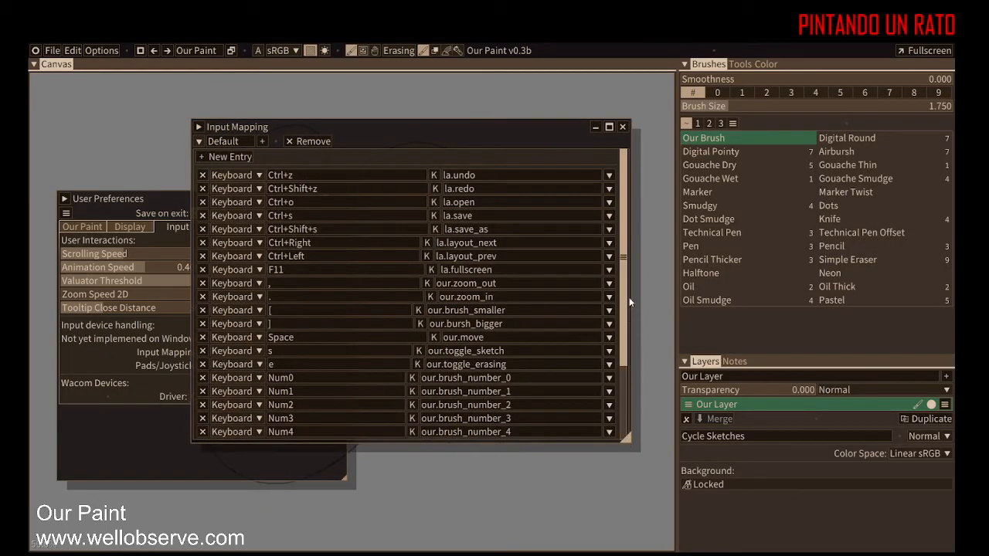
Step: Add a new keyboard entry at the end of the Default input mapping list
{"action": "scroll", "coordinate": [629, 308], "scroll_direction": "down", "scroll_amount": 5}
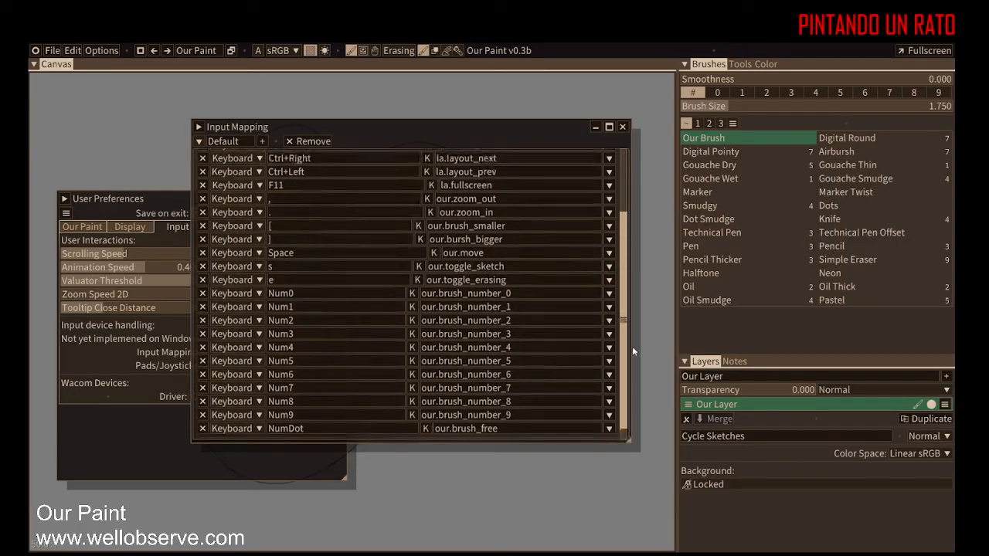
{"action": "scroll", "coordinate": [630, 289], "scroll_direction": "up", "scroll_amount": 5}
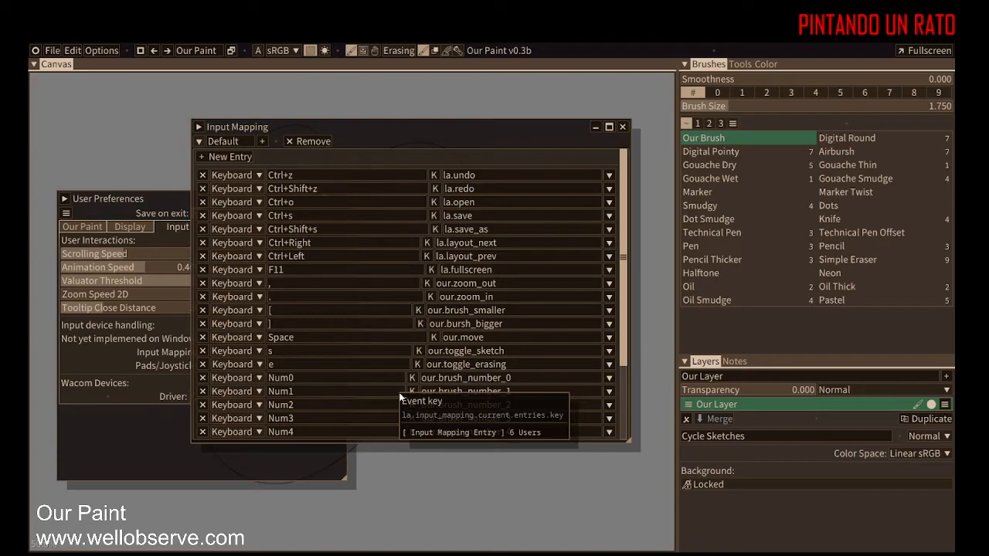
{"action": "left_click_drag", "start_coordinate": [624, 251], "coordinate": [638, 310]}
{"action": "left_click_drag", "start_coordinate": [642, 354], "coordinate": [630, 324]}
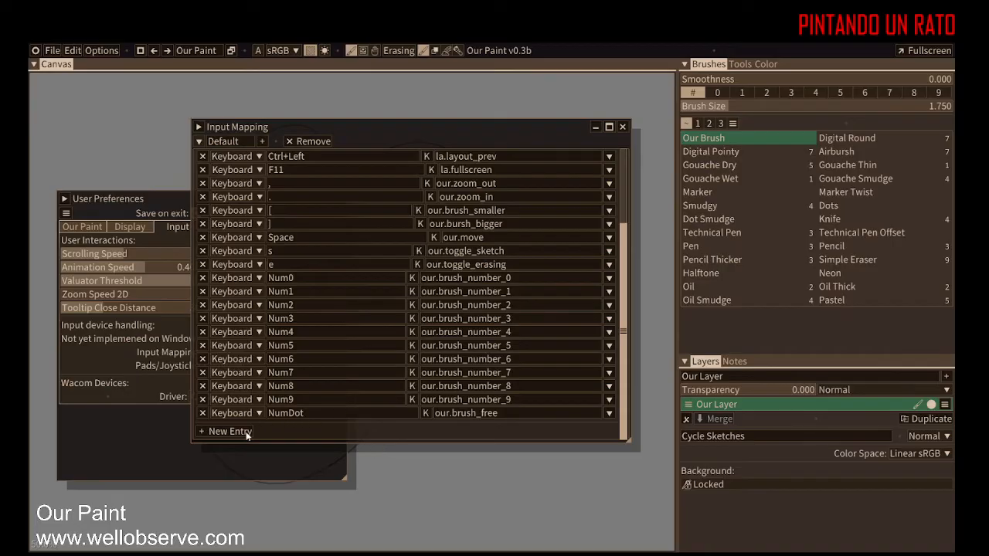
{"action": "left_click", "coordinate": [218, 432]}
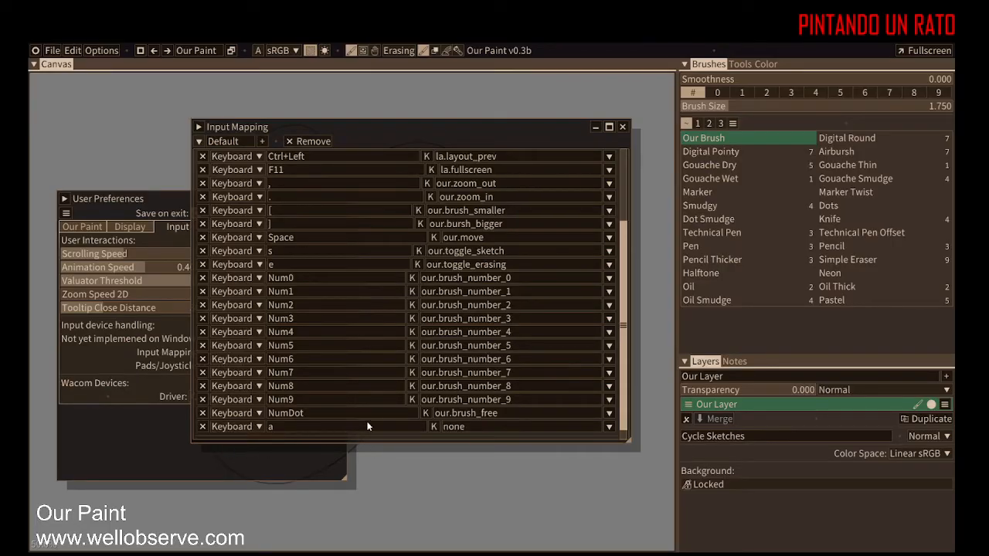
{"action": "left_click", "coordinate": [610, 428]}
{"action": "scroll", "coordinate": [649, 458], "scroll_direction": "down", "scroll_amount": 1}
{"action": "mouse_move", "coordinate": [650, 456]}
{"action": "left_mouse_down"}
{"action": "mouse_move", "coordinate": [656, 542]}
{"action": "mouse_move", "coordinate": [656, 448]}
{"action": "left_mouse_up"}
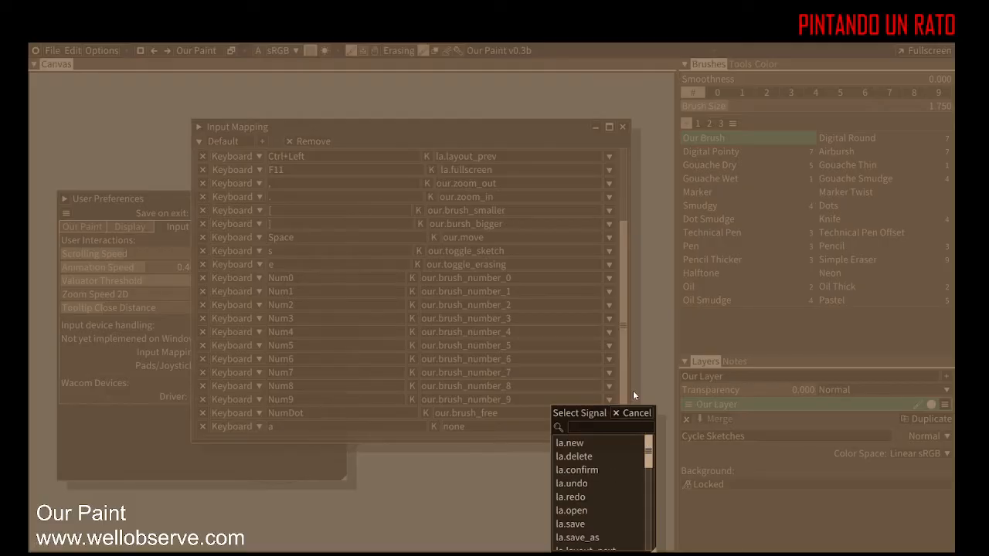
{"action": "left_click", "coordinate": [632, 412]}
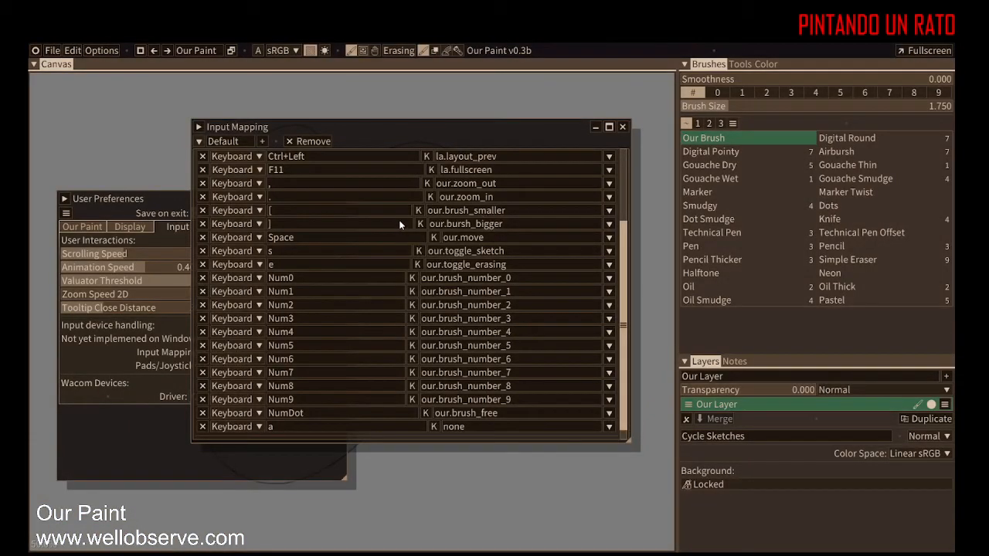
Step: Assign the our.pick signal to the new entry bound to the key a
{"action": "left_click_drag", "start_coordinate": [626, 330], "coordinate": [622, 225]}
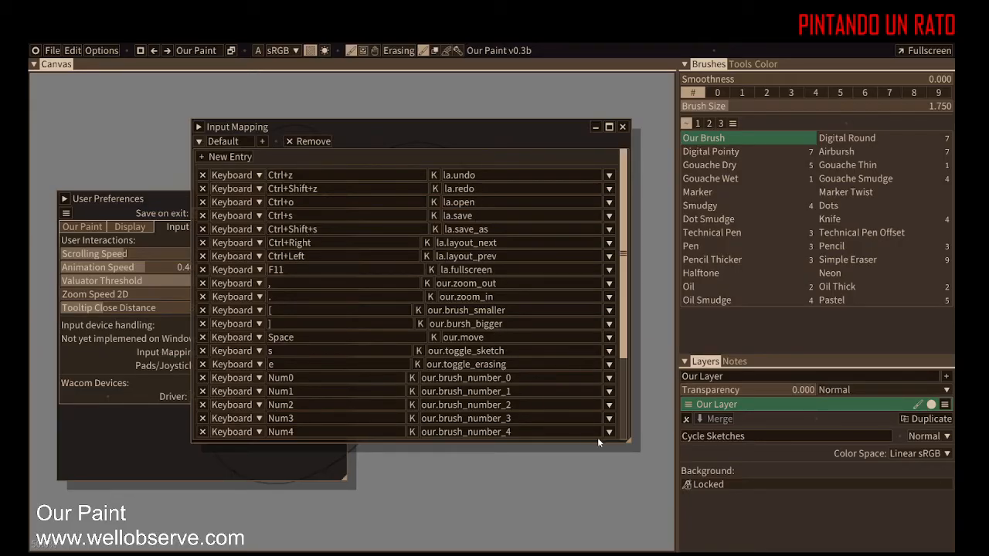
{"action": "scroll", "coordinate": [626, 353], "scroll_direction": "down", "scroll_amount": 3}
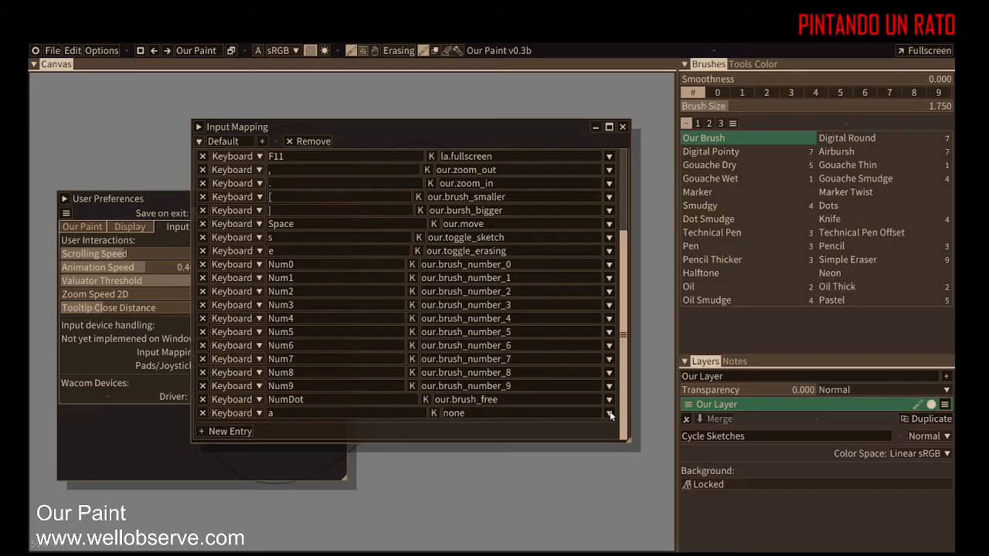
{"action": "left_click", "coordinate": [610, 413]}
{"action": "left_click_drag", "start_coordinate": [648, 444], "coordinate": [648, 473]}
{"action": "left_click", "coordinate": [593, 501]}
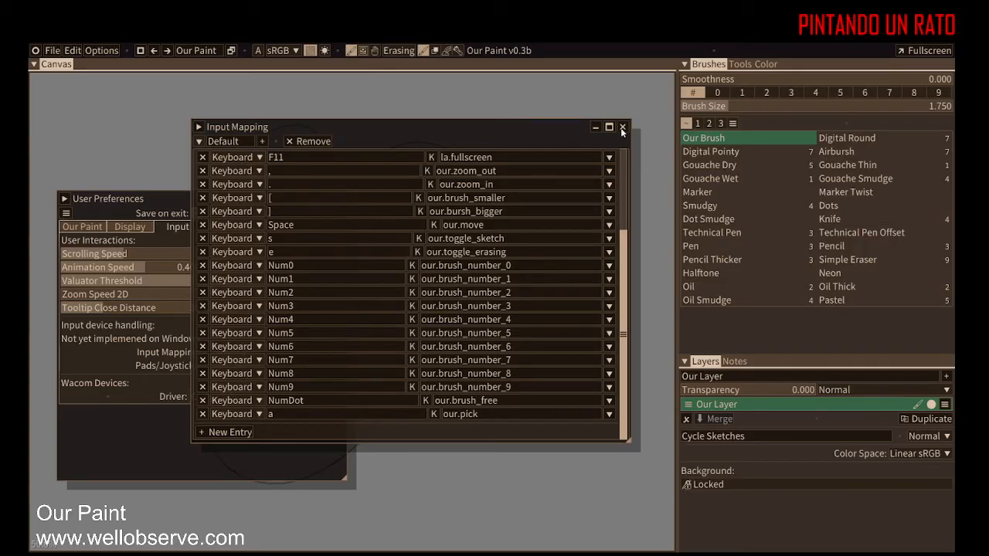
{"action": "key", "text": "Tab"}
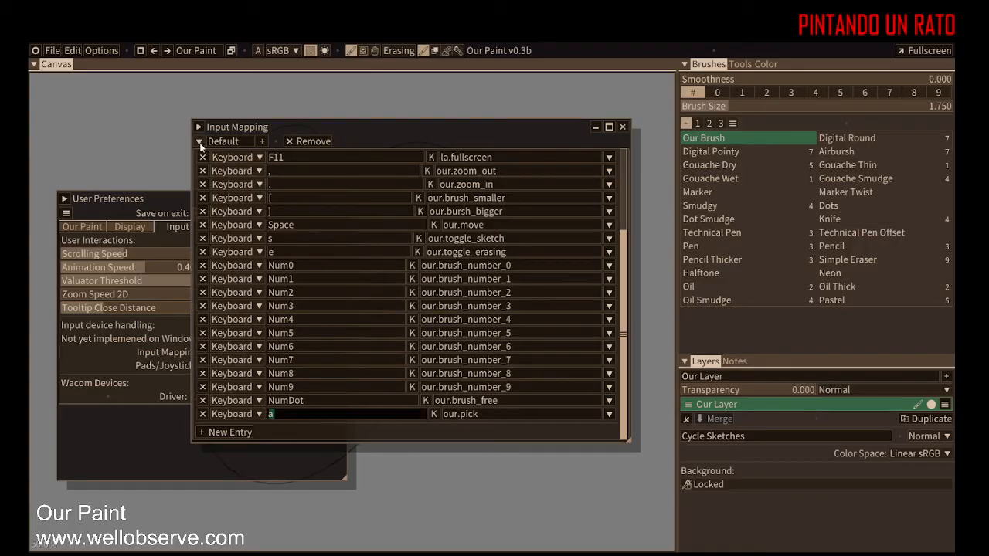
{"action": "key", "text": "Return"}
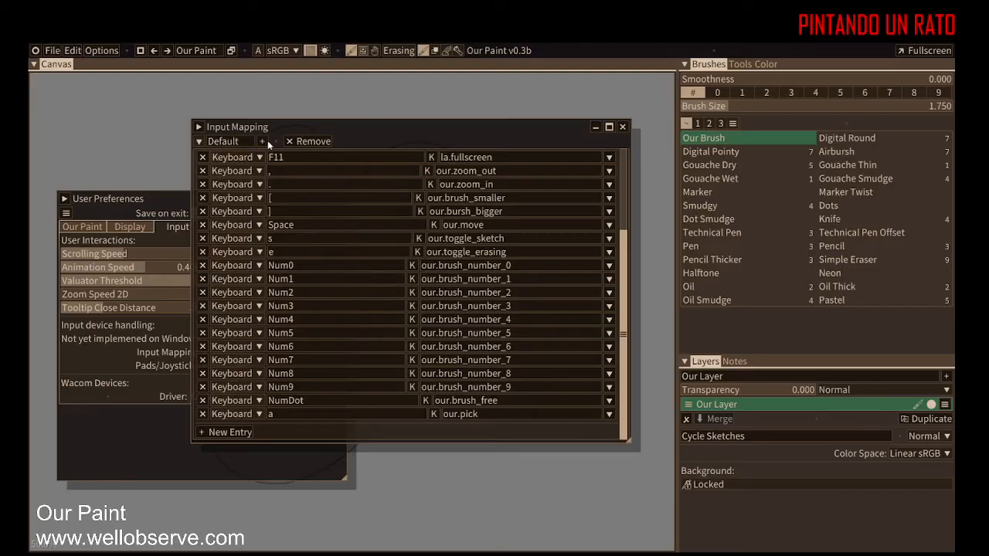
Step: Create a new input mapping set and close the Input Mapping window
{"action": "left_click", "coordinate": [268, 141]}
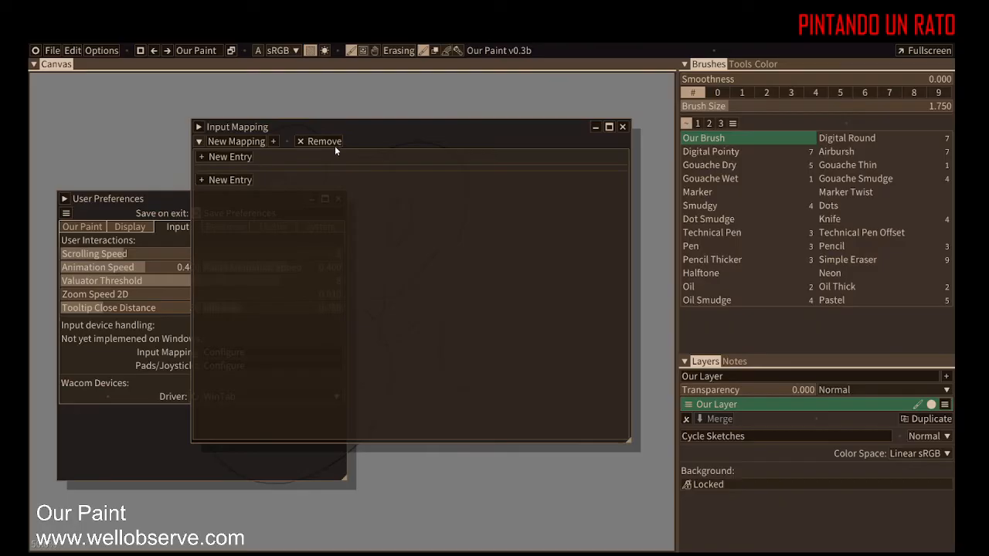
{"action": "left_click", "coordinate": [620, 129]}
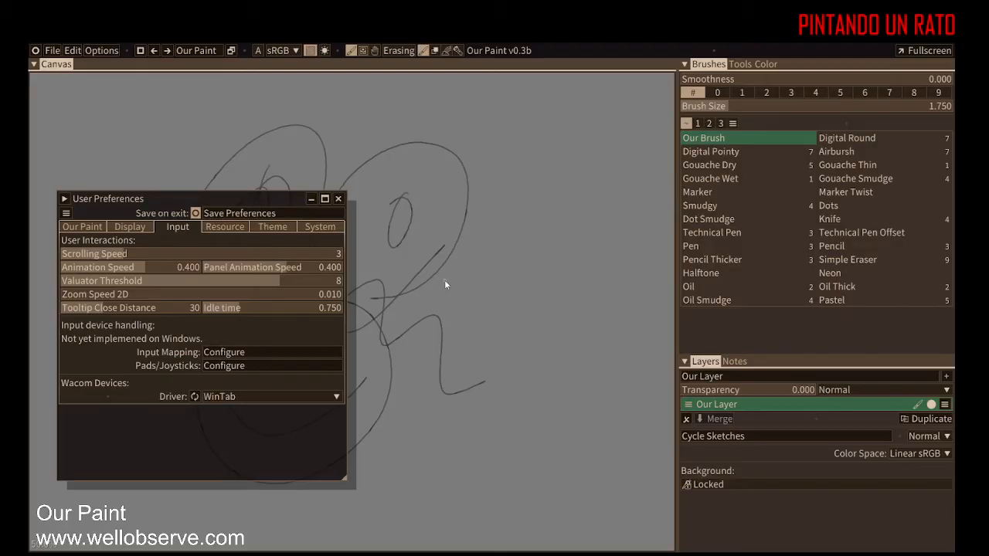
Step: Open the Theme preferences and review the base color and widget settings
{"action": "left_click", "coordinate": [110, 48]}
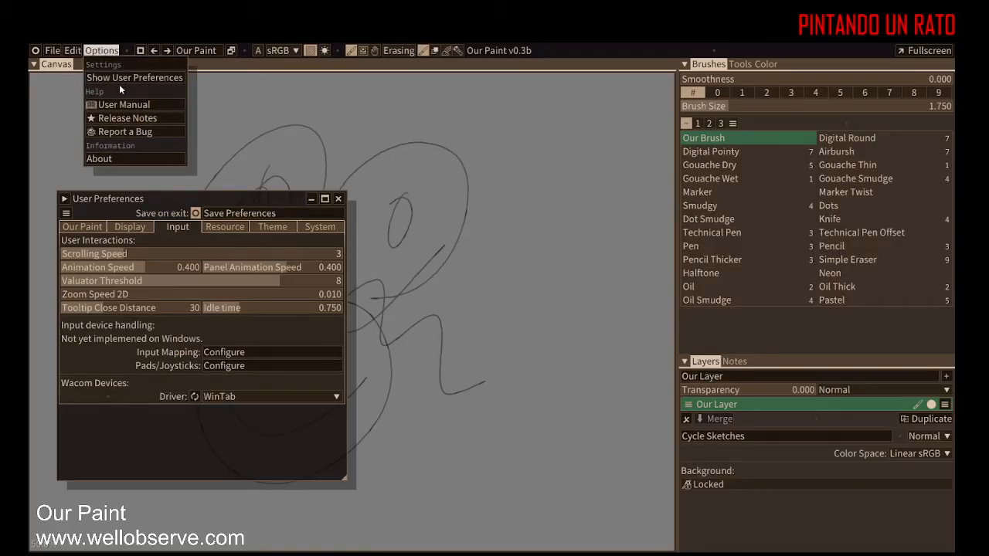
{"action": "left_click", "coordinate": [123, 78]}
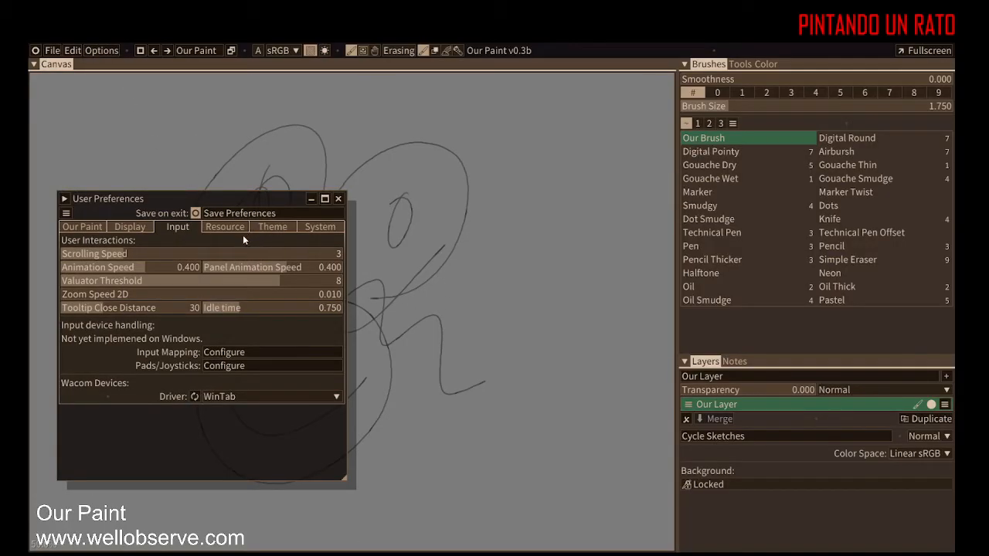
{"action": "left_click", "coordinate": [272, 228]}
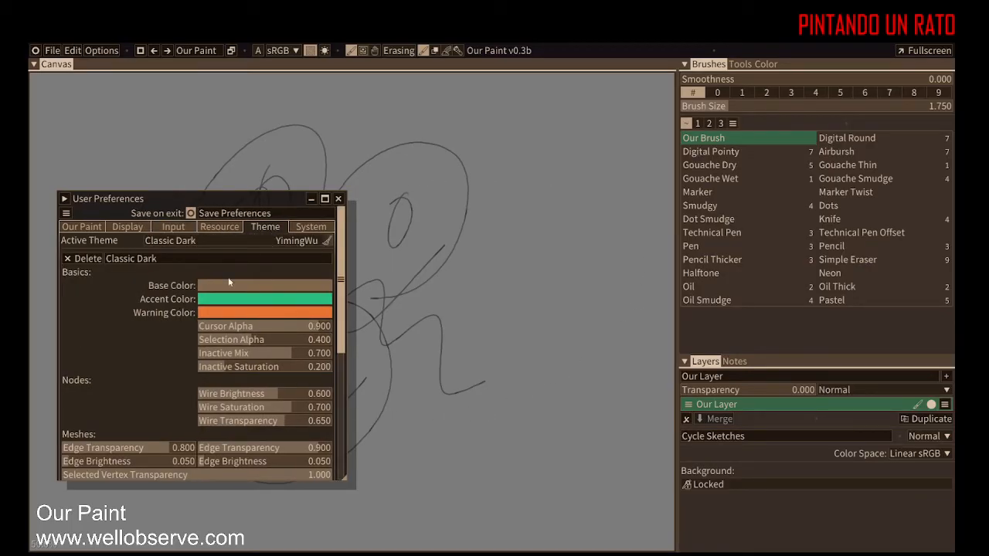
{"action": "left_click", "coordinate": [271, 287]}
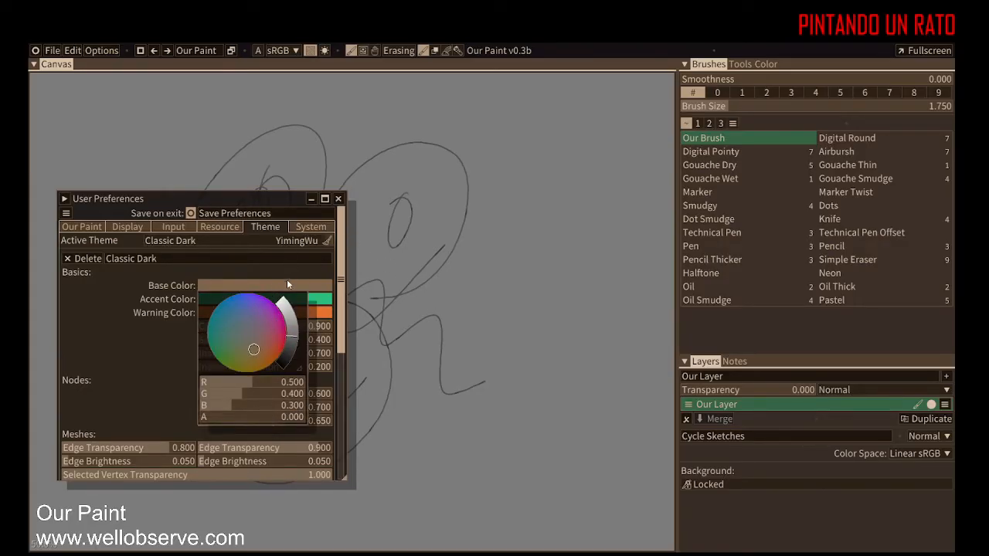
{"action": "left_click", "coordinate": [282, 199]}
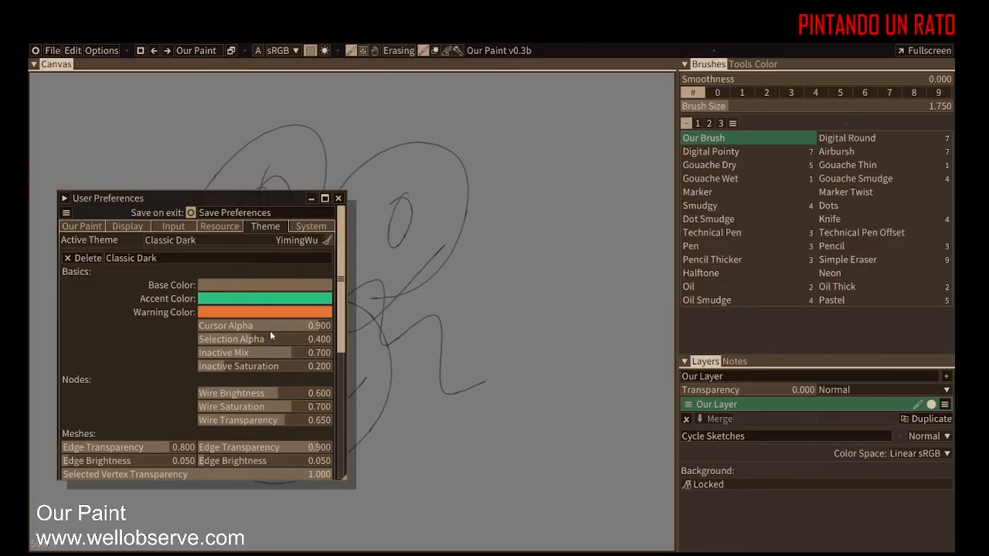
{"action": "left_click_drag", "start_coordinate": [342, 294], "coordinate": [352, 439]}
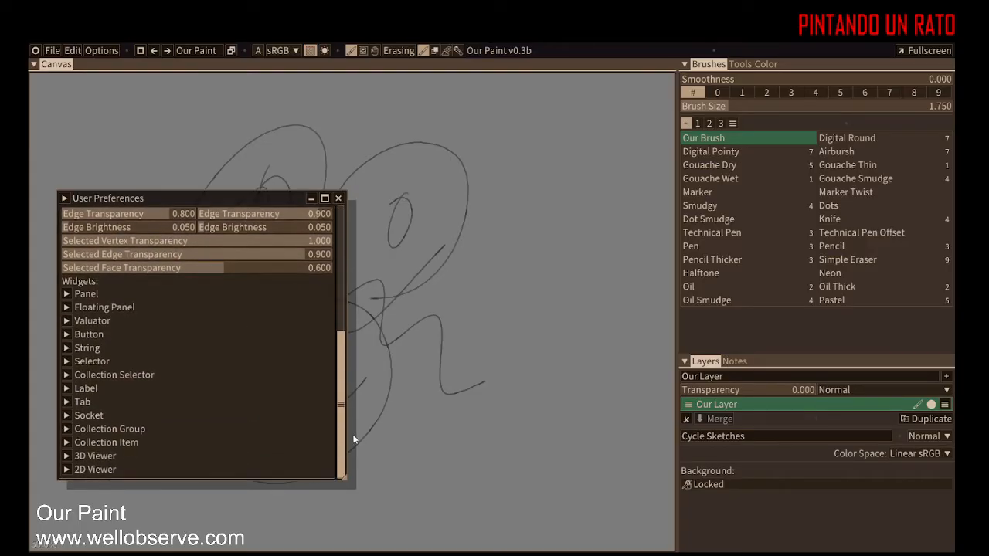
Step: Expand and collapse the Panel widget theme settings, then close the User Preferences window
{"action": "left_click", "coordinate": [67, 294]}
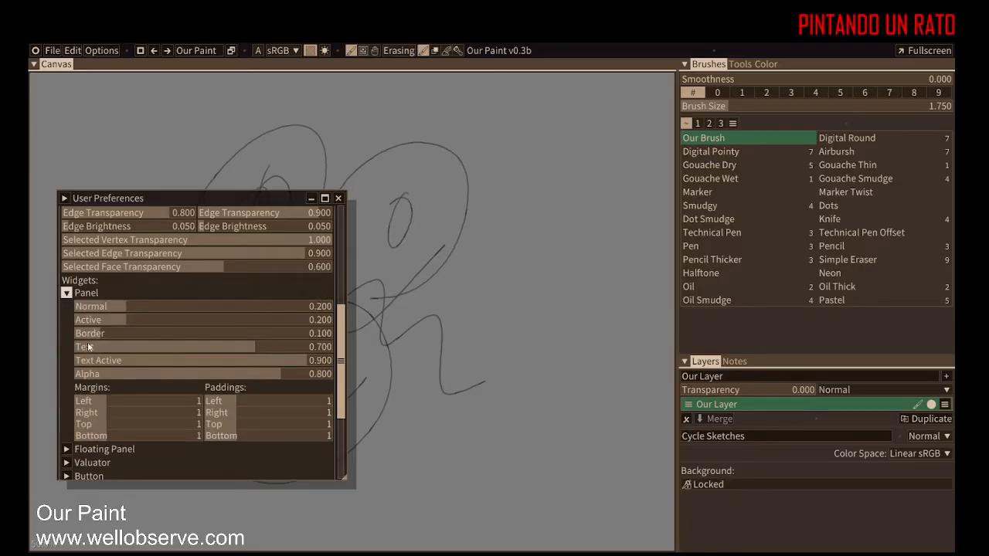
{"action": "left_click", "coordinate": [66, 294]}
{"action": "left_click", "coordinate": [339, 200]}
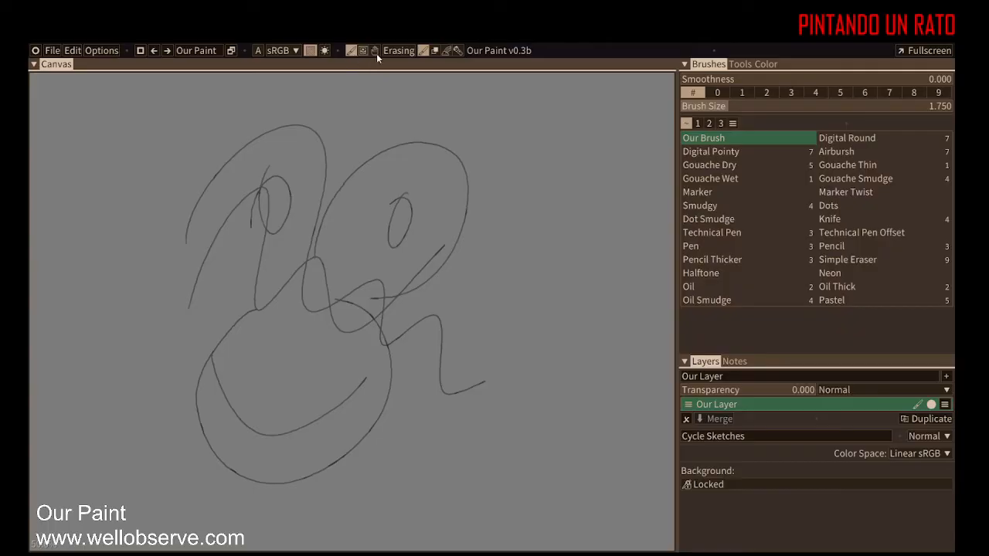
Step: Open the program's About panel and dismiss it
{"action": "left_click", "coordinate": [492, 51]}
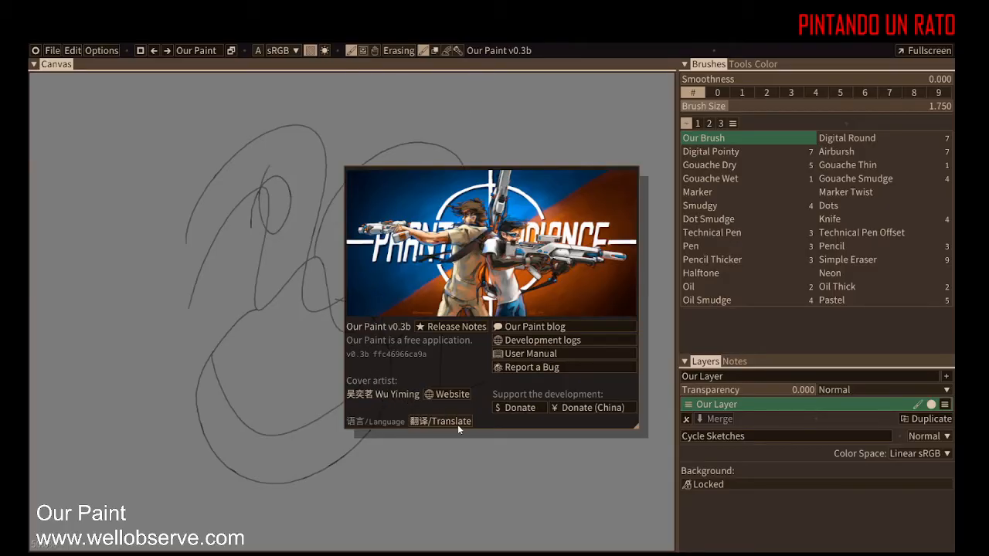
{"action": "left_click", "coordinate": [582, 153]}
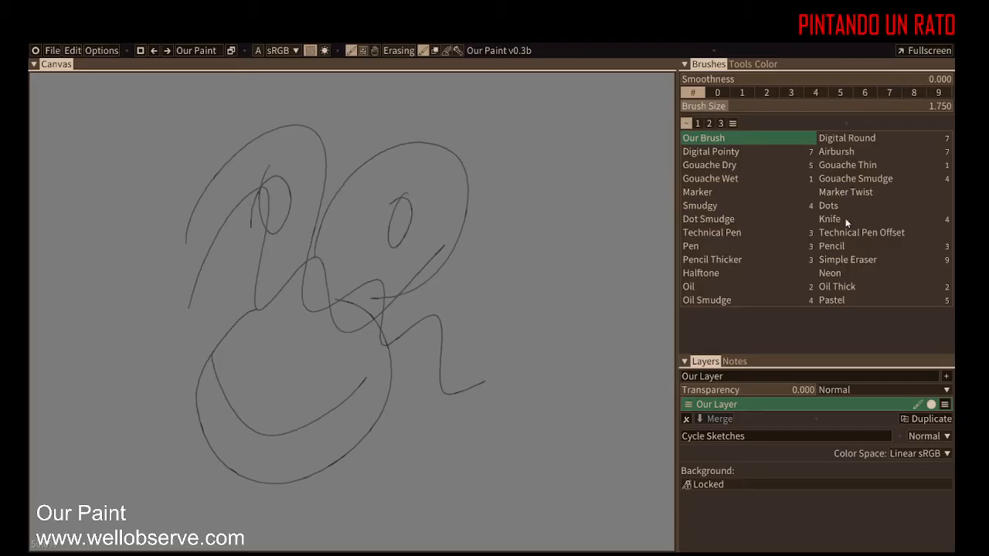
Step: Draw several thin hatching strokes with Our Brush to the right of the sketch
{"action": "mouse_move", "coordinate": [545, 168]}
{"action": "left_mouse_down"}
{"action": "mouse_move", "coordinate": [552, 214]}
{"action": "mouse_move", "coordinate": [516, 308]}
{"action": "left_mouse_up"}
{"action": "left_click_drag", "start_coordinate": [563, 235], "coordinate": [572, 281]}
{"action": "left_click_drag", "start_coordinate": [556, 321], "coordinate": [534, 354]}
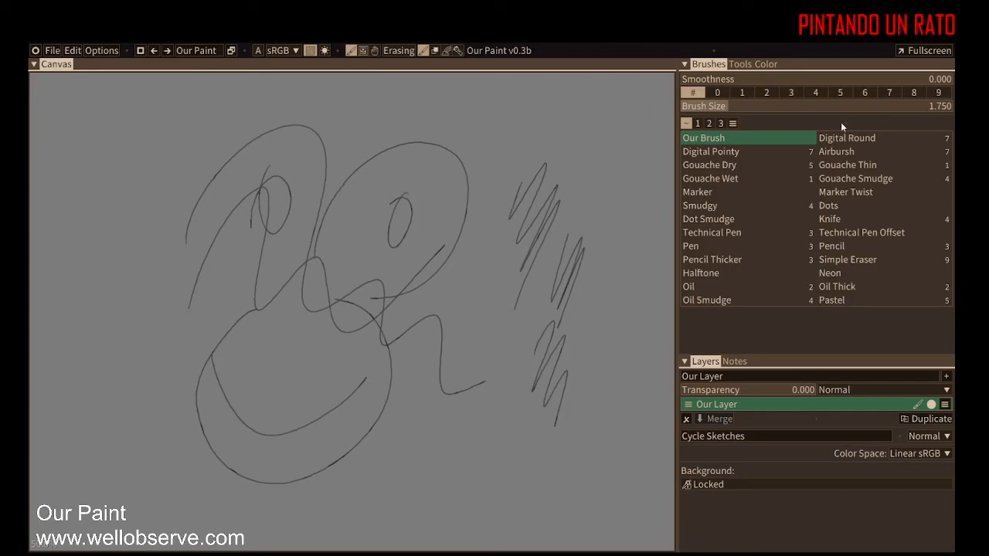
Step: Switch to brush size preset 9 and paint thick looping strokes across the canvas
{"action": "left_click", "coordinate": [936, 93]}
{"action": "left_click_drag", "start_coordinate": [481, 253], "coordinate": [416, 376]}
{"action": "mouse_move", "coordinate": [500, 275]}
{"action": "left_mouse_down"}
{"action": "mouse_move", "coordinate": [472, 404]}
{"action": "mouse_move", "coordinate": [539, 473]}
{"action": "mouse_move", "coordinate": [531, 504]}
{"action": "left_mouse_up"}
{"action": "mouse_move", "coordinate": [436, 180]}
{"action": "left_mouse_down"}
{"action": "mouse_move", "coordinate": [445, 221]}
{"action": "mouse_move", "coordinate": [347, 239]}
{"action": "mouse_move", "coordinate": [297, 303]}
{"action": "left_mouse_up"}
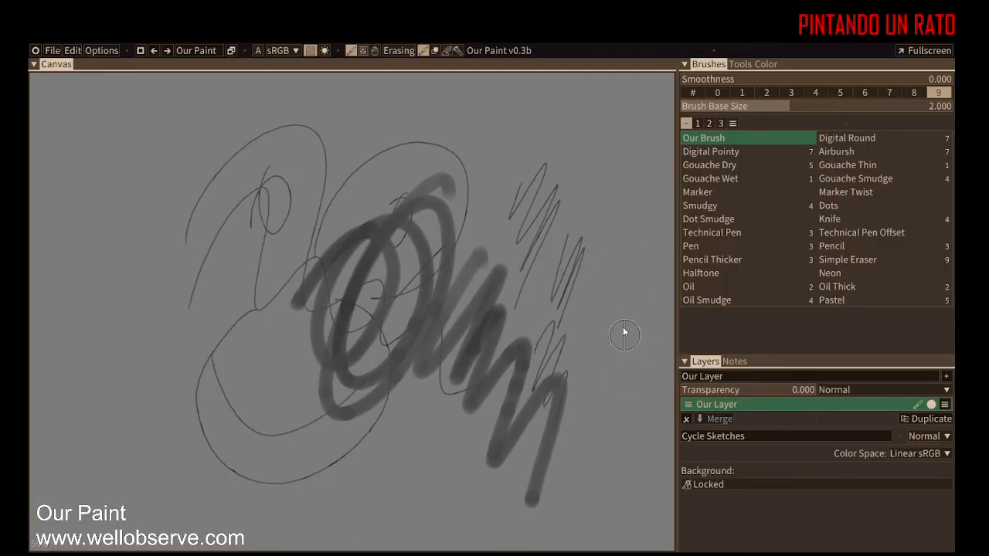
{"action": "mouse_move", "coordinate": [590, 289]}
{"action": "left_mouse_down"}
{"action": "mouse_move", "coordinate": [530, 267]}
{"action": "mouse_move", "coordinate": [569, 358]}
{"action": "left_mouse_up"}
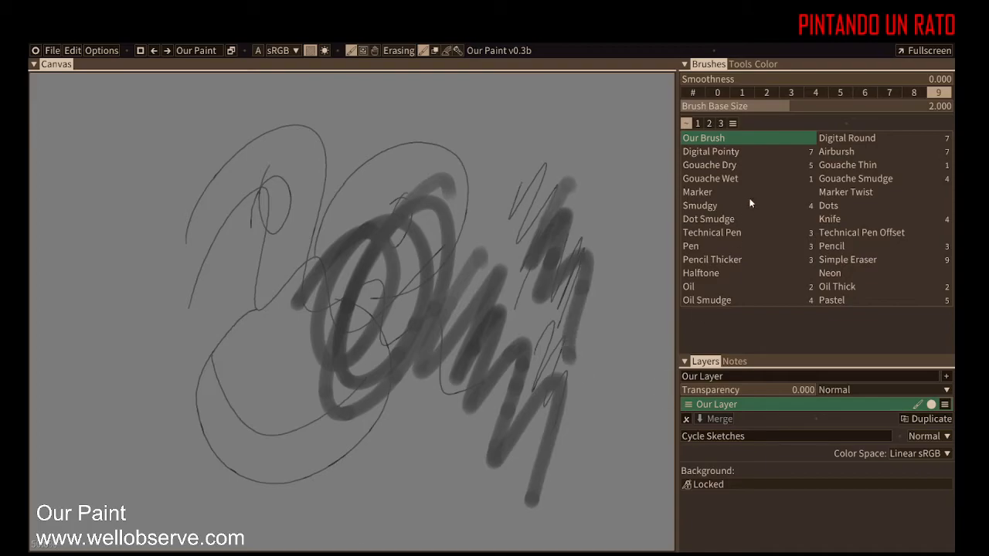
Step: Paint test strokes with the Gouache Dry and Gouache Thin brushes
{"action": "left_click", "coordinate": [716, 165]}
{"action": "mouse_move", "coordinate": [255, 278]}
{"action": "left_mouse_down"}
{"action": "mouse_move", "coordinate": [221, 327]}
{"action": "mouse_move", "coordinate": [271, 380]}
{"action": "mouse_move", "coordinate": [427, 500]}
{"action": "left_mouse_up"}
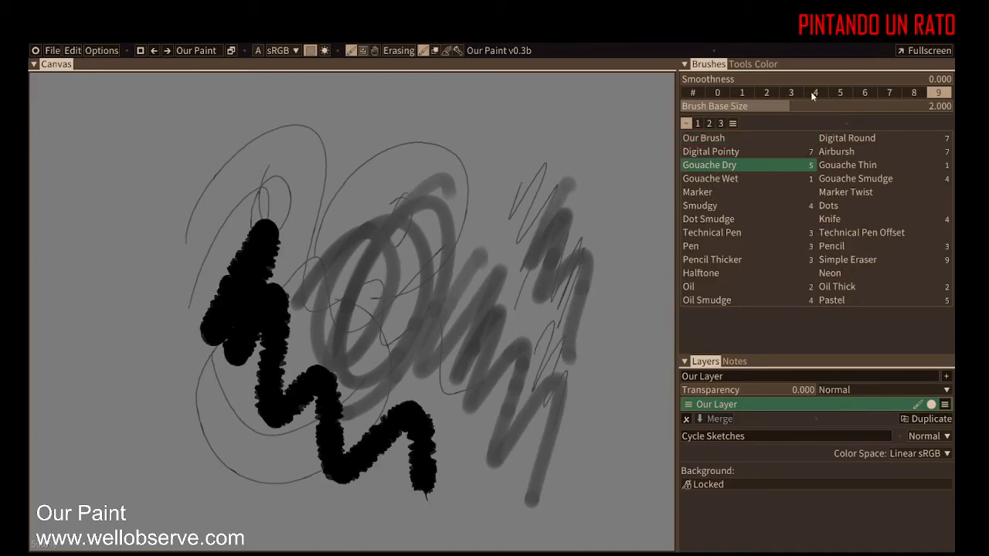
{"action": "left_click", "coordinate": [840, 166]}
{"action": "mouse_move", "coordinate": [626, 176]}
{"action": "left_mouse_down"}
{"action": "mouse_move", "coordinate": [592, 486]}
{"action": "mouse_move", "coordinate": [620, 177]}
{"action": "mouse_move", "coordinate": [516, 429]}
{"action": "left_mouse_up"}
Step: Paint test strokes with the Gouache Wet and Gouache Smudge brushes
{"action": "left_click", "coordinate": [723, 178]}
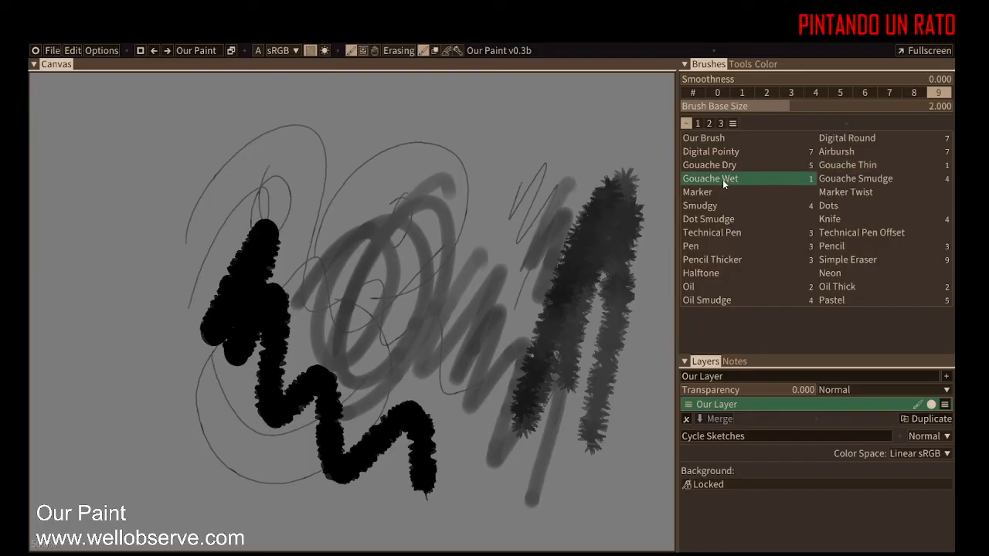
{"action": "left_click_drag", "start_coordinate": [501, 193], "coordinate": [430, 361]}
{"action": "mouse_move", "coordinate": [495, 157]}
{"action": "left_mouse_down"}
{"action": "mouse_move", "coordinate": [479, 150]}
{"action": "mouse_move", "coordinate": [417, 347]}
{"action": "mouse_move", "coordinate": [437, 278]}
{"action": "mouse_move", "coordinate": [505, 371]}
{"action": "mouse_move", "coordinate": [503, 325]}
{"action": "mouse_move", "coordinate": [470, 475]}
{"action": "left_mouse_up"}
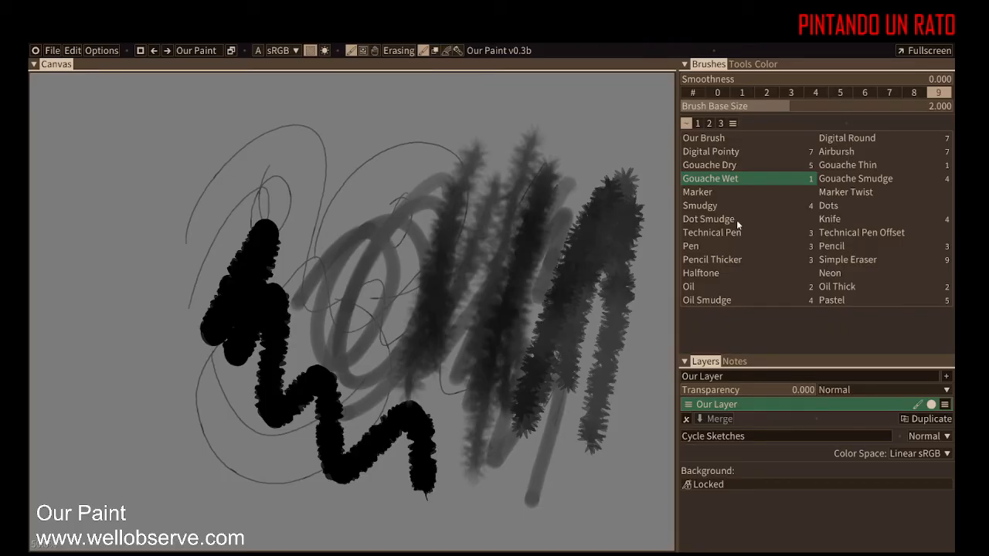
{"action": "left_click", "coordinate": [827, 183]}
{"action": "mouse_move", "coordinate": [417, 240]}
{"action": "left_mouse_down"}
{"action": "mouse_move", "coordinate": [411, 202]}
{"action": "mouse_move", "coordinate": [410, 269]}
{"action": "mouse_move", "coordinate": [448, 247]}
{"action": "mouse_move", "coordinate": [456, 225]}
{"action": "mouse_move", "coordinate": [431, 251]}
{"action": "mouse_move", "coordinate": [482, 155]}
{"action": "mouse_move", "coordinate": [431, 324]}
{"action": "mouse_move", "coordinate": [476, 256]}
{"action": "mouse_move", "coordinate": [486, 262]}
{"action": "mouse_move", "coordinate": [509, 248]}
{"action": "mouse_move", "coordinate": [482, 343]}
{"action": "mouse_move", "coordinate": [473, 430]}
{"action": "left_mouse_up"}
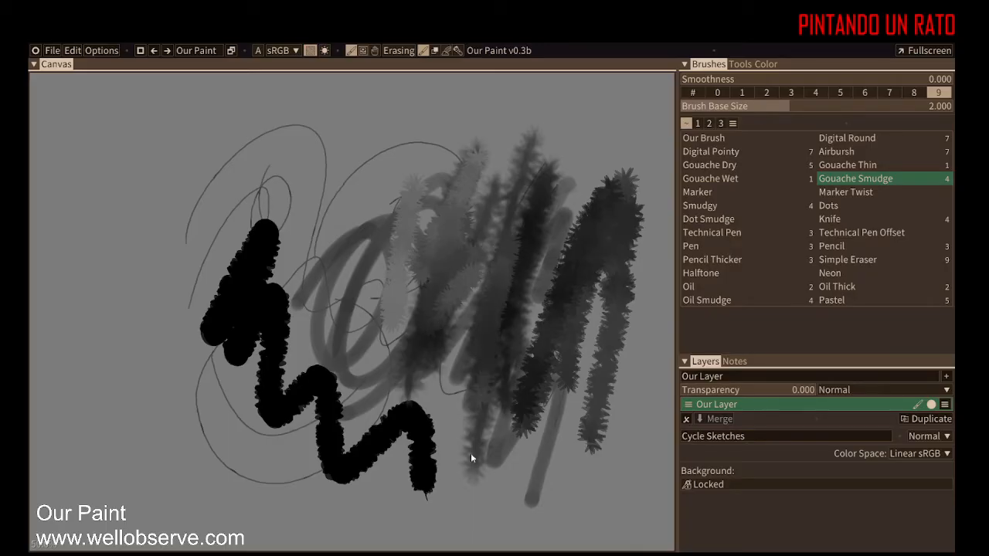
Step: Test the Marker, Marker Twist and Oil brushes with long strokes across the canvas
{"action": "left_click", "coordinate": [718, 192]}
{"action": "mouse_move", "coordinate": [517, 209]}
{"action": "left_mouse_down"}
{"action": "mouse_move", "coordinate": [423, 390]}
{"action": "mouse_move", "coordinate": [250, 335]}
{"action": "mouse_move", "coordinate": [274, 275]}
{"action": "mouse_move", "coordinate": [380, 370]}
{"action": "mouse_move", "coordinate": [240, 275]}
{"action": "mouse_move", "coordinate": [187, 156]}
{"action": "mouse_move", "coordinate": [208, 333]}
{"action": "mouse_move", "coordinate": [200, 495]}
{"action": "left_mouse_up"}
{"action": "left_click", "coordinate": [852, 194]}
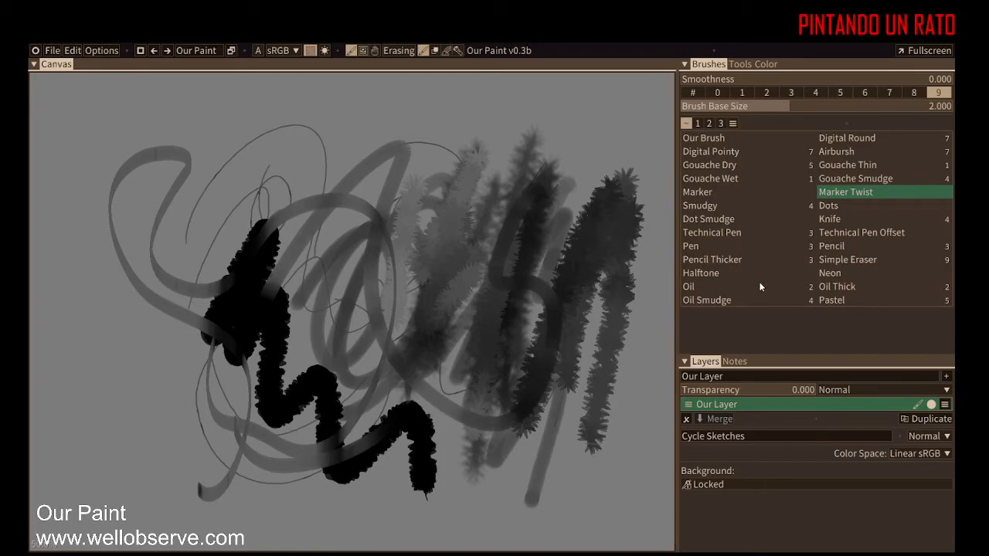
{"action": "left_click", "coordinate": [688, 287]}
{"action": "mouse_move", "coordinate": [282, 147]}
{"action": "left_mouse_down"}
{"action": "mouse_move", "coordinate": [259, 154]}
{"action": "mouse_move", "coordinate": [190, 444]}
{"action": "left_mouse_up"}
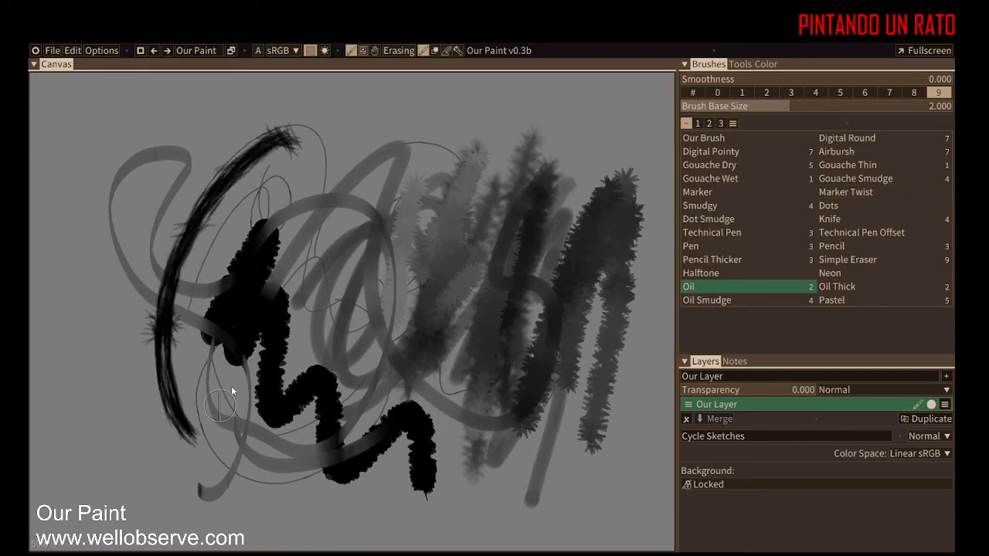
{"action": "mouse_move", "coordinate": [276, 153]}
{"action": "left_mouse_down"}
{"action": "mouse_move", "coordinate": [309, 151]}
{"action": "mouse_move", "coordinate": [345, 393]}
{"action": "mouse_move", "coordinate": [420, 165]}
{"action": "mouse_move", "coordinate": [400, 364]}
{"action": "mouse_move", "coordinate": [469, 254]}
{"action": "mouse_move", "coordinate": [558, 386]}
{"action": "left_mouse_up"}
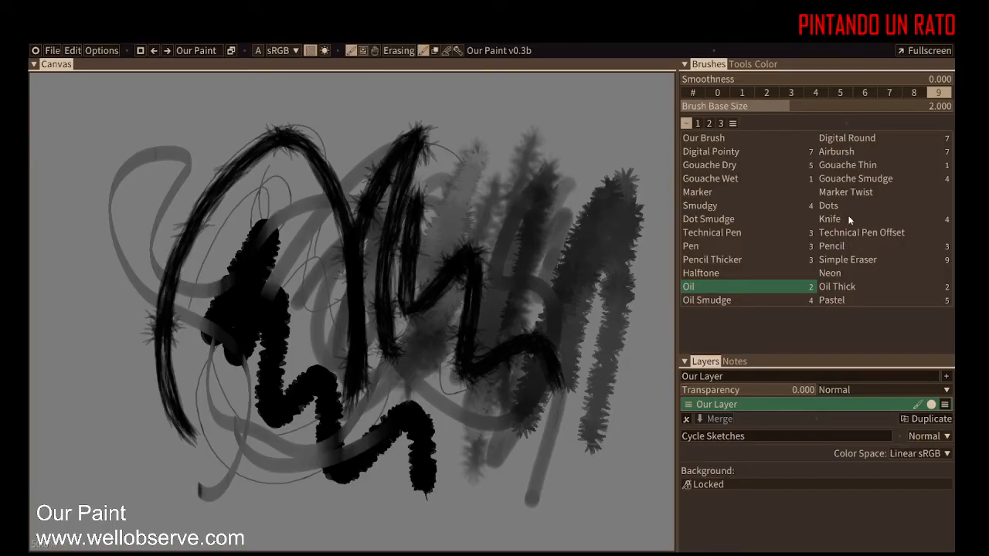
Step: Paint test strokes with the Smudgy and Pastel brushes along the canvas edges
{"action": "left_click", "coordinate": [722, 206]}
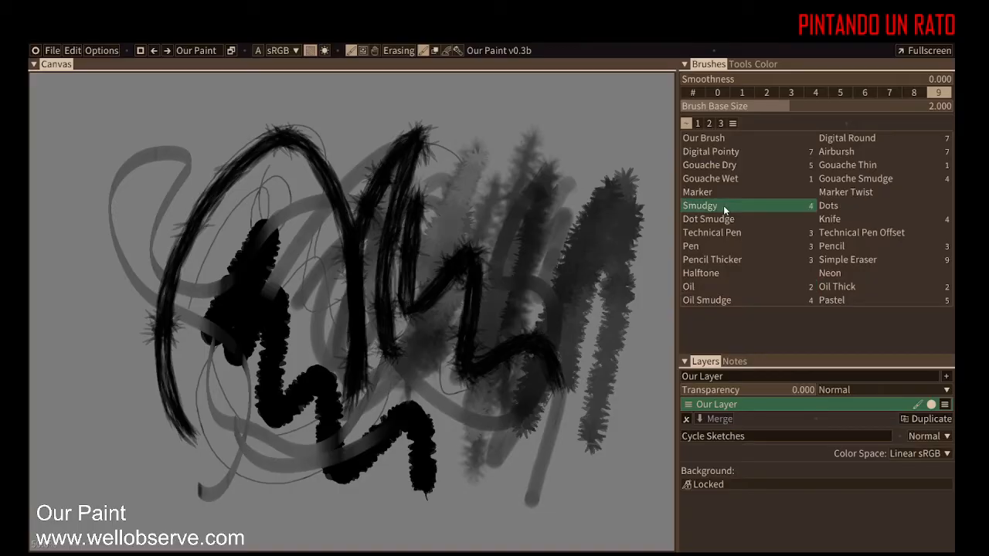
{"action": "mouse_move", "coordinate": [570, 131]}
{"action": "left_mouse_down"}
{"action": "mouse_move", "coordinate": [554, 219]}
{"action": "mouse_move", "coordinate": [581, 224]}
{"action": "mouse_move", "coordinate": [567, 230]}
{"action": "mouse_move", "coordinate": [559, 277]}
{"action": "mouse_move", "coordinate": [502, 238]}
{"action": "mouse_move", "coordinate": [323, 220]}
{"action": "mouse_move", "coordinate": [122, 332]}
{"action": "left_mouse_up"}
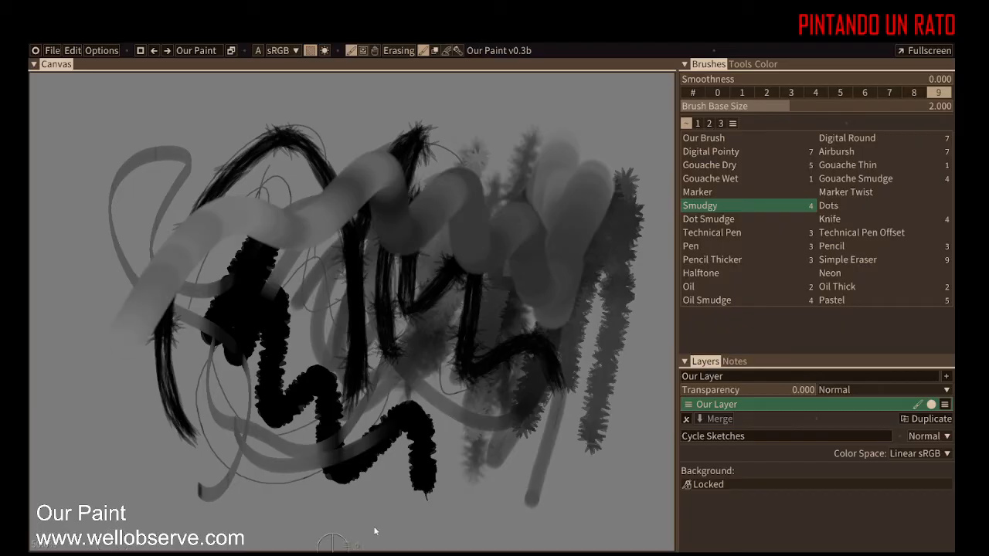
{"action": "left_click", "coordinate": [837, 289]}
{"action": "left_click", "coordinate": [829, 301]}
{"action": "mouse_move", "coordinate": [543, 447]}
{"action": "left_mouse_down"}
{"action": "mouse_move", "coordinate": [558, 477]}
{"action": "mouse_move", "coordinate": [429, 491]}
{"action": "mouse_move", "coordinate": [171, 485]}
{"action": "left_mouse_up"}
{"action": "left_click_drag", "start_coordinate": [141, 446], "coordinate": [103, 234]}
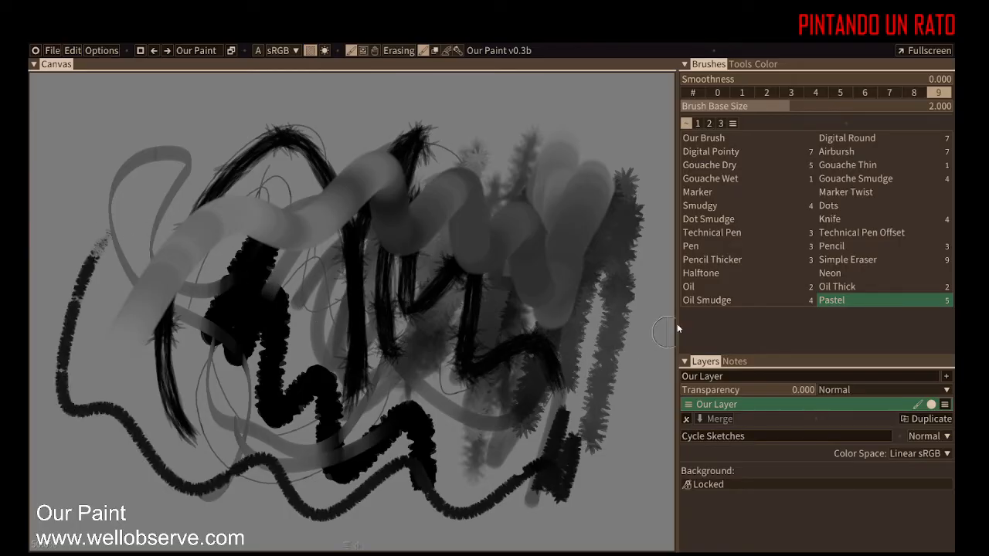
Step: Blend areas with the Oil Smudge brush and switch the brush size to preset 5
{"action": "left_click", "coordinate": [708, 300]}
{"action": "mouse_move", "coordinate": [561, 380]}
{"action": "left_mouse_down"}
{"action": "mouse_move", "coordinate": [517, 443]}
{"action": "mouse_move", "coordinate": [544, 425]}
{"action": "mouse_move", "coordinate": [550, 458]}
{"action": "mouse_move", "coordinate": [561, 453]}
{"action": "mouse_move", "coordinate": [538, 375]}
{"action": "left_mouse_up"}
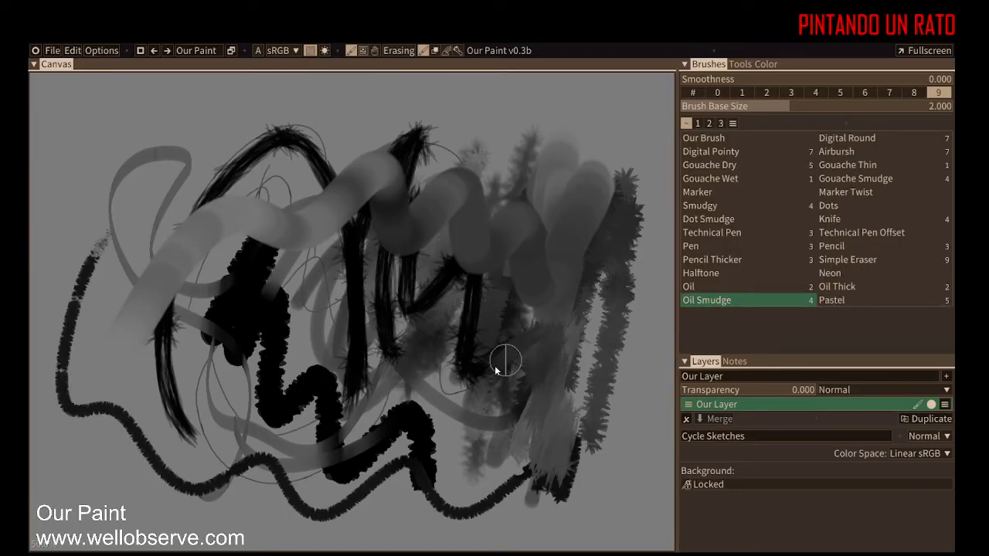
{"action": "left_click_drag", "start_coordinate": [473, 370], "coordinate": [474, 278]}
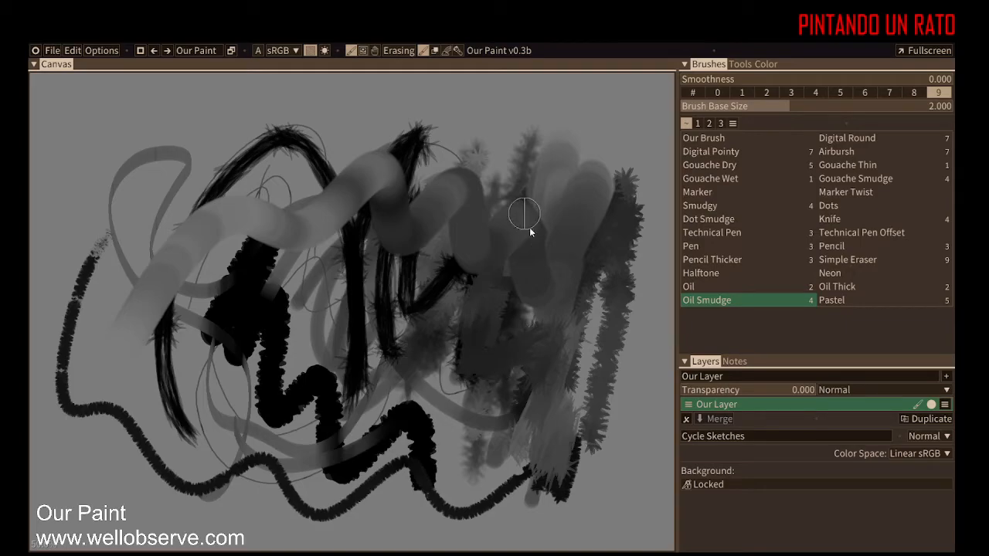
{"action": "left_click", "coordinate": [846, 94]}
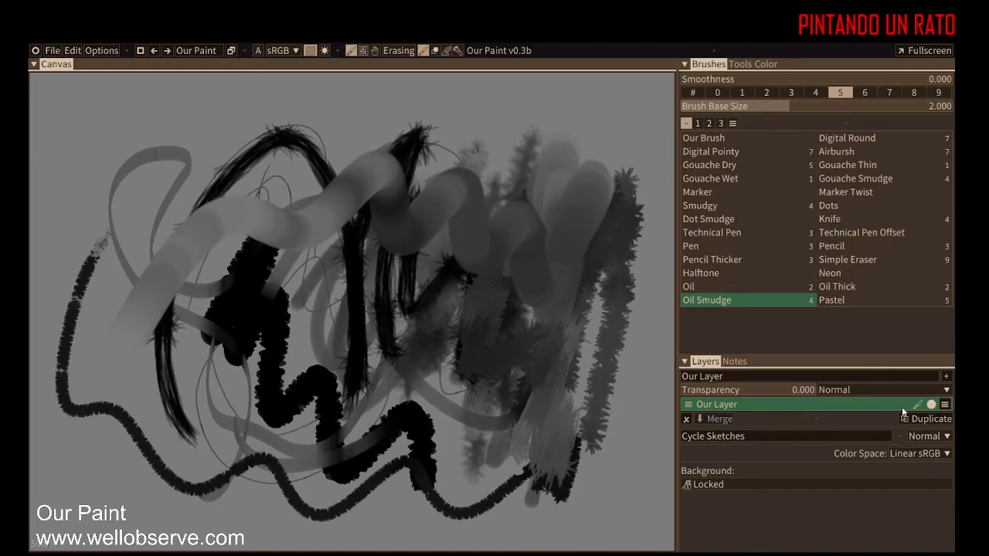
Step: Add two new layers to the layer stack
{"action": "left_click", "coordinate": [946, 376]}
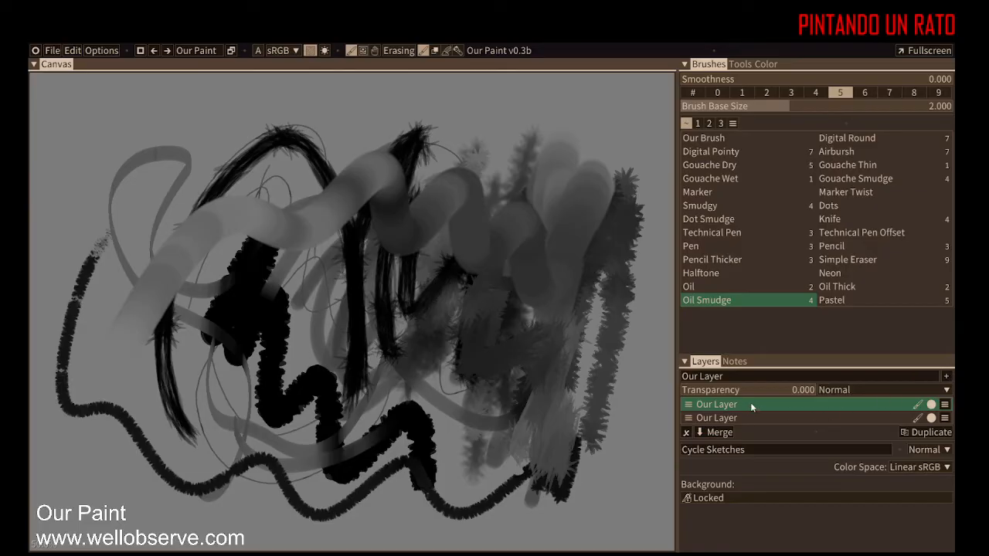
{"action": "left_click", "coordinate": [946, 377]}
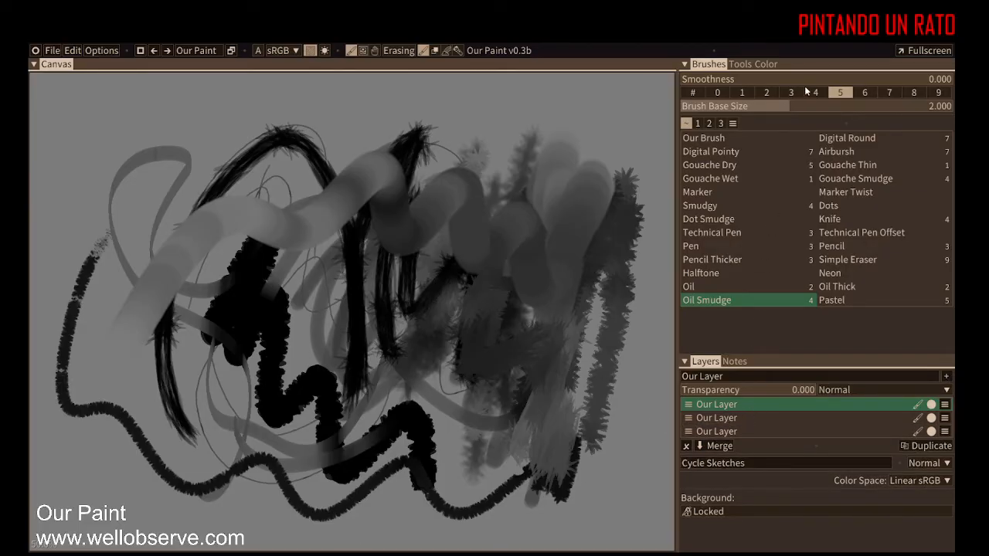
Step: Paint a thick diagonal stroke and a few dots with the Digital Pointy brush
{"action": "left_click", "coordinate": [711, 152]}
{"action": "mouse_move", "coordinate": [576, 228]}
{"action": "left_mouse_down"}
{"action": "mouse_move", "coordinate": [611, 168]}
{"action": "mouse_move", "coordinate": [338, 396]}
{"action": "left_mouse_up"}
{"action": "left_click_drag", "start_coordinate": [526, 408], "coordinate": [545, 418]}
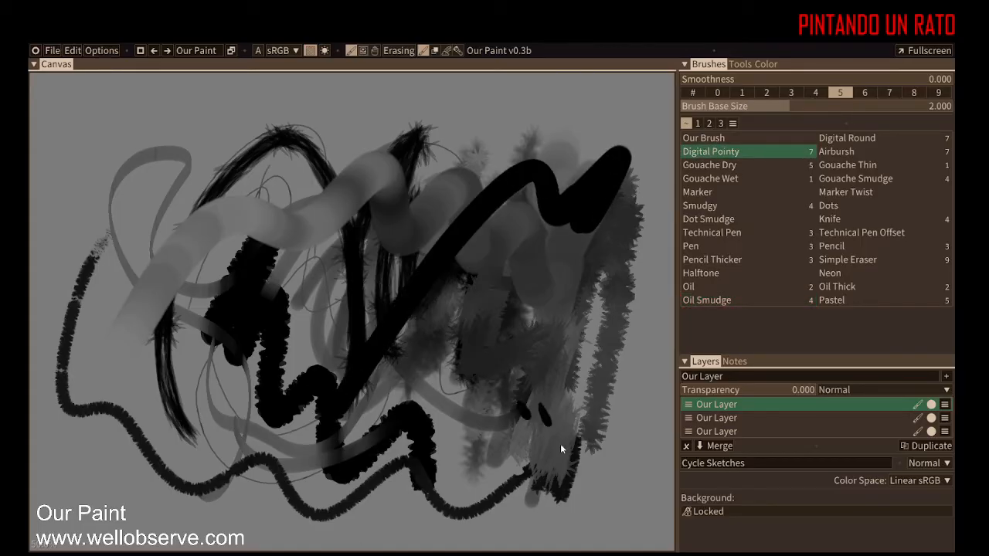
{"action": "left_click", "coordinate": [634, 455]}
{"action": "left_click", "coordinate": [639, 438]}
{"action": "left_click_drag", "start_coordinate": [637, 380], "coordinate": [640, 402]}
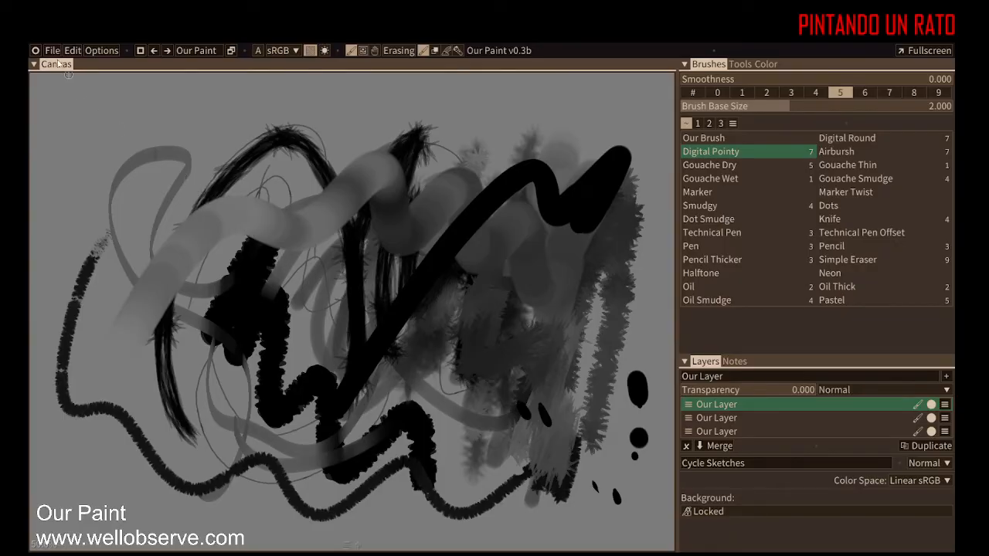
Step: Open a new floating Tools panel and enlarge it
{"action": "left_click", "coordinate": [36, 51]}
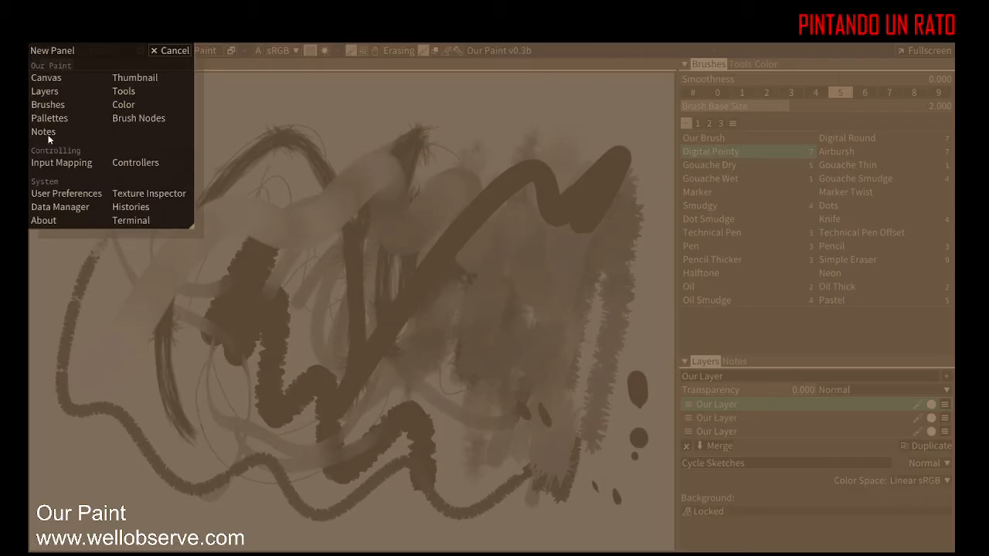
{"action": "left_click", "coordinate": [128, 94]}
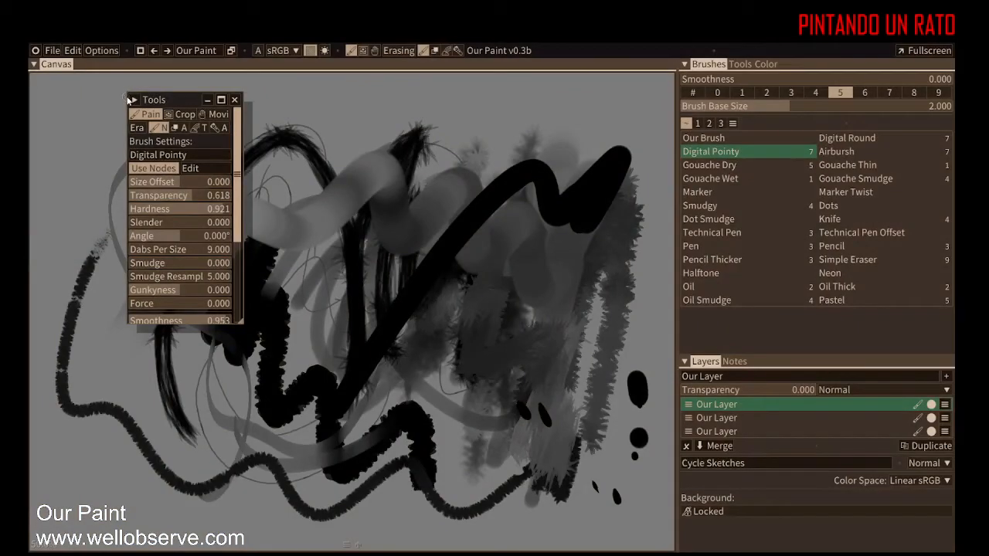
{"action": "left_click_drag", "start_coordinate": [239, 323], "coordinate": [487, 433]}
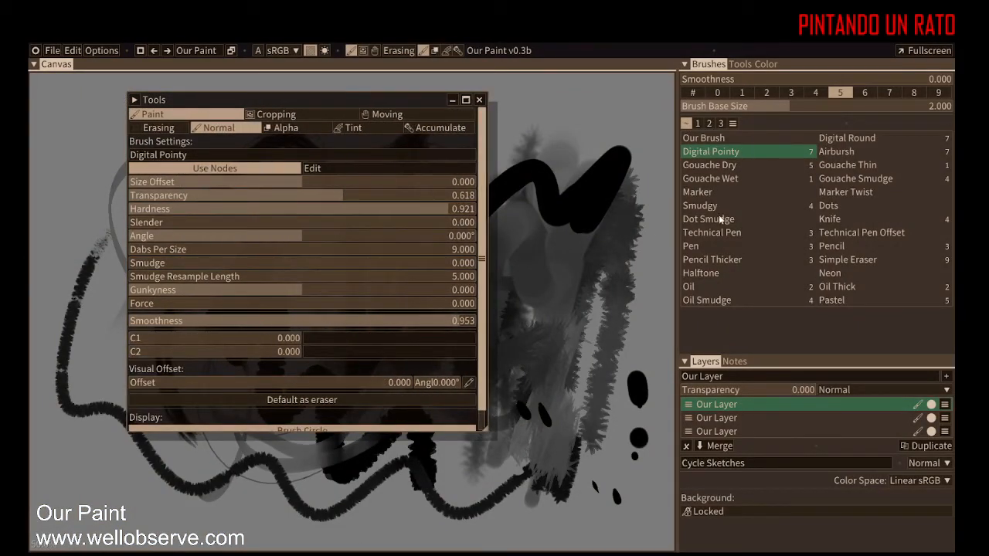
Step: Select Marker, Smudgy, Dot Smudge, Technical Pen and Pen in turn to compare their brush settings
{"action": "left_click", "coordinate": [705, 194]}
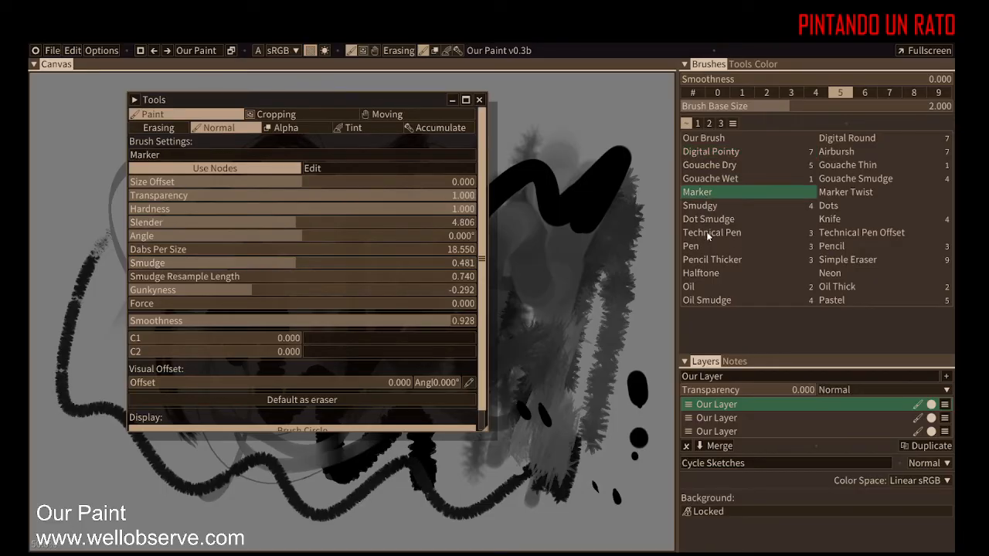
{"action": "left_click", "coordinate": [700, 205]}
{"action": "left_click", "coordinate": [702, 220]}
{"action": "left_click", "coordinate": [703, 232]}
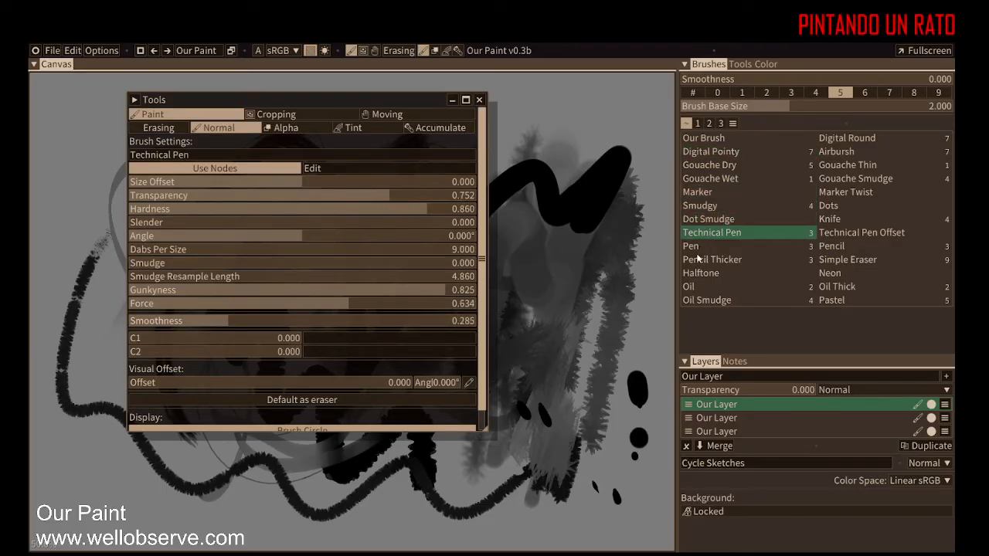
{"action": "left_click", "coordinate": [700, 246]}
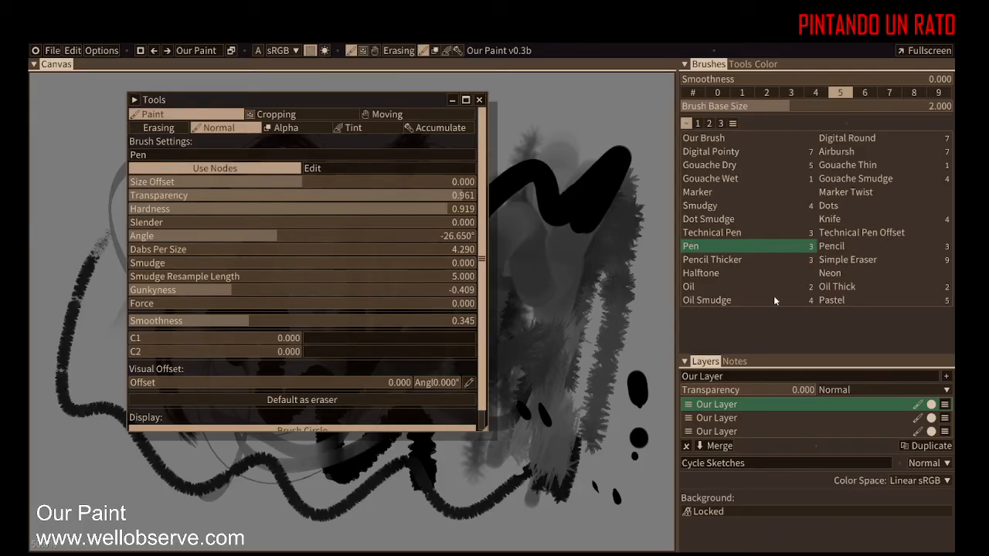
Step: Dock the floating Tools panel along the left edge of the window and narrow its column
{"action": "mouse_move", "coordinate": [368, 103]}
{"action": "left_mouse_down"}
{"action": "mouse_move", "coordinate": [45, 202]}
{"action": "mouse_move", "coordinate": [51, 211]}
{"action": "mouse_move", "coordinate": [383, 180]}
{"action": "left_mouse_up"}
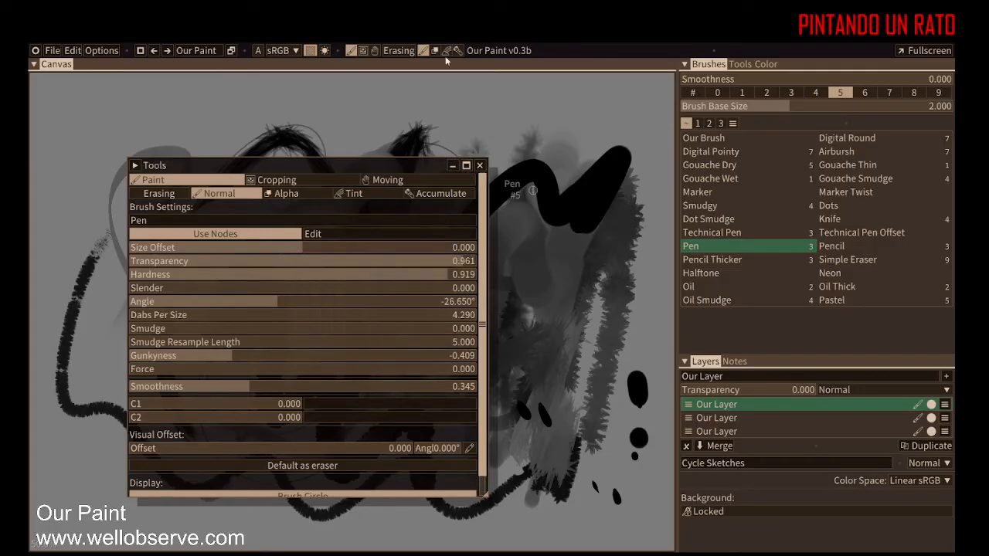
{"action": "left_click_drag", "start_coordinate": [271, 172], "coordinate": [299, 142]}
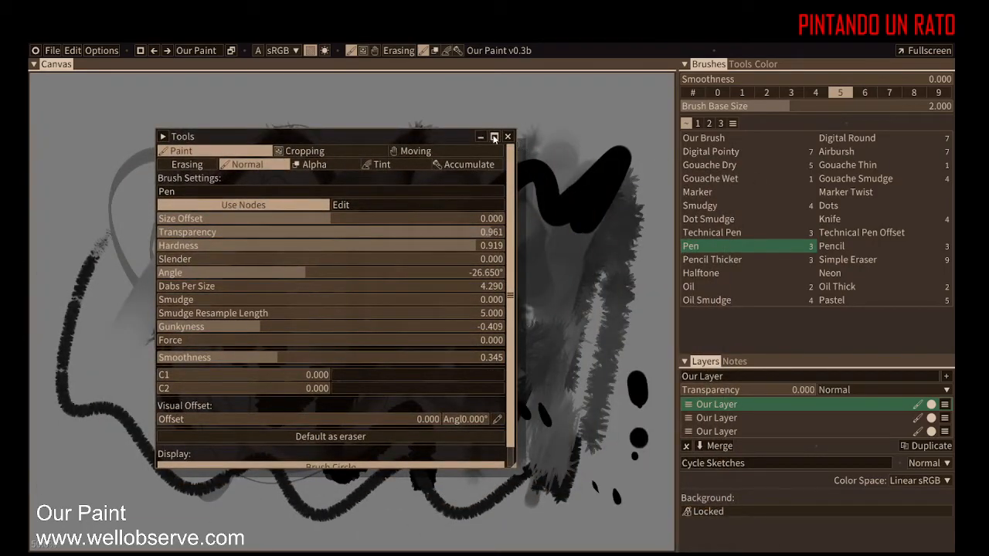
{"action": "left_click", "coordinate": [495, 138]}
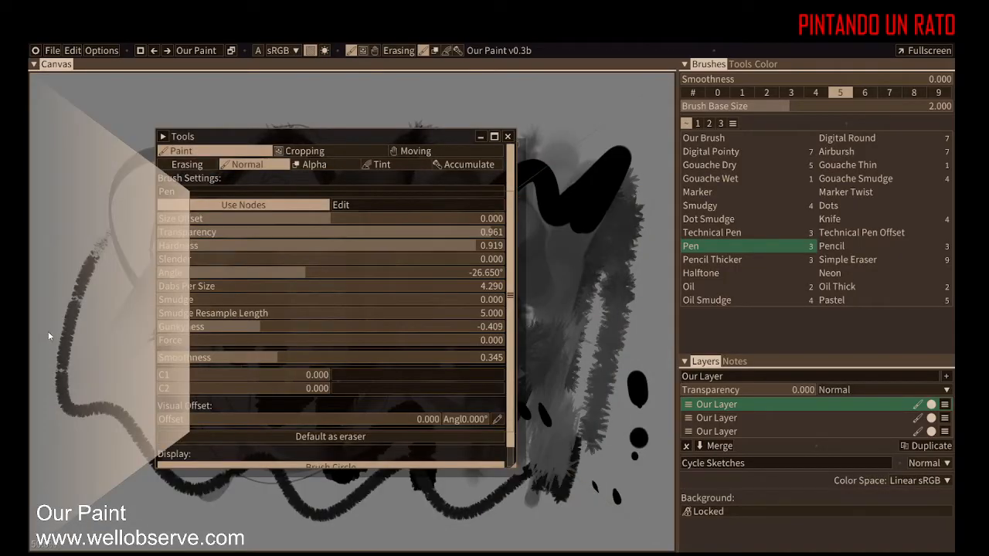
{"action": "left_click_drag", "start_coordinate": [236, 143], "coordinate": [58, 86]}
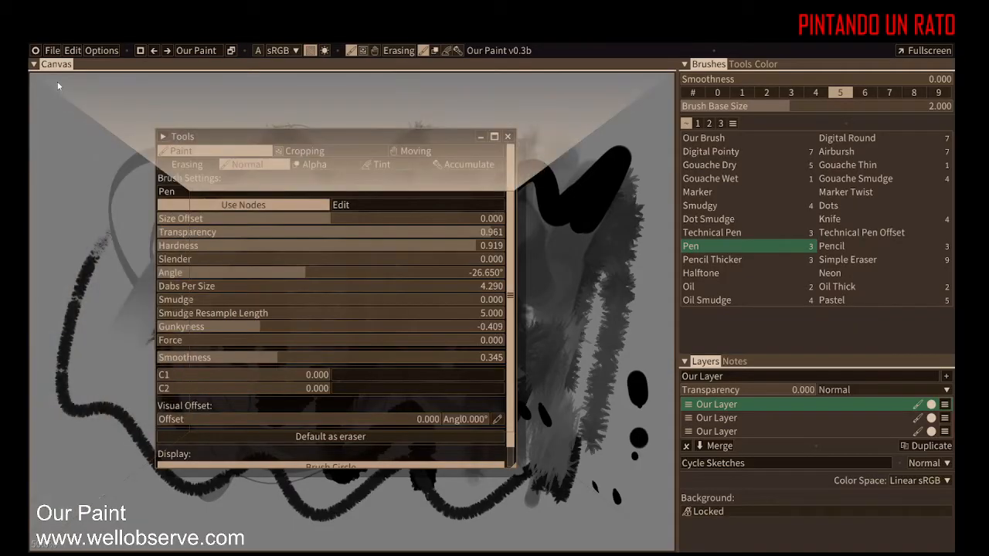
{"action": "left_click_drag", "start_coordinate": [273, 118], "coordinate": [682, 114]}
{"action": "left_click_drag", "start_coordinate": [634, 421], "coordinate": [29, 421]}
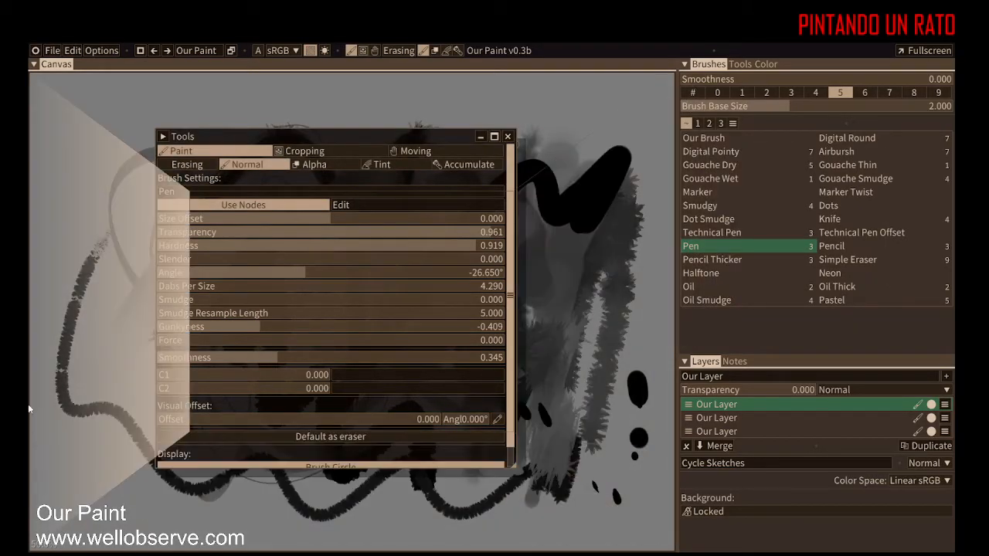
{"action": "left_click_drag", "start_coordinate": [96, 262], "coordinate": [96, 263]}
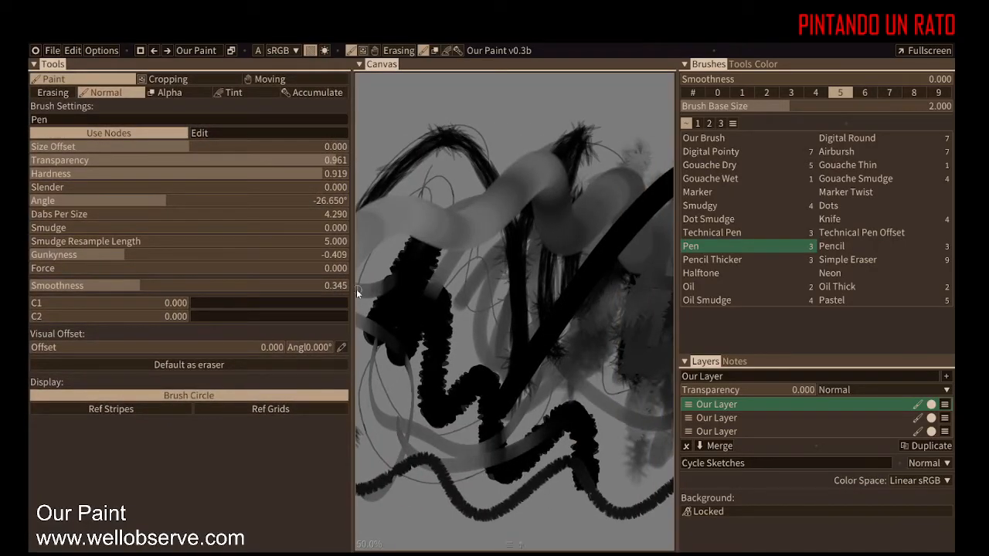
{"action": "mouse_move", "coordinate": [353, 283]}
{"action": "left_mouse_down"}
{"action": "mouse_move", "coordinate": [137, 284]}
{"action": "mouse_move", "coordinate": [162, 285]}
{"action": "left_mouse_up"}
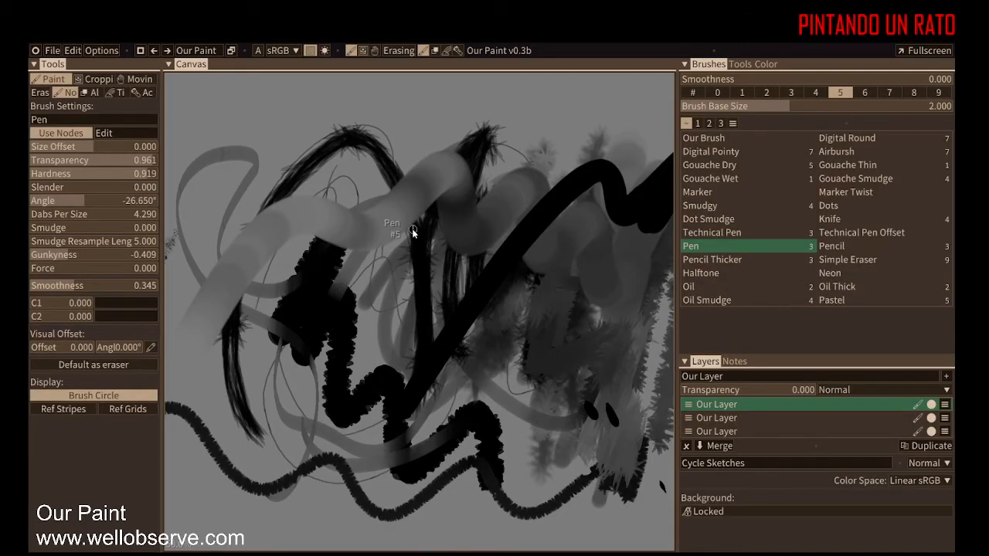
Step: Open a new Notes panel and dock it between the Brushes and Layers panels on the right
{"action": "left_click", "coordinate": [35, 50]}
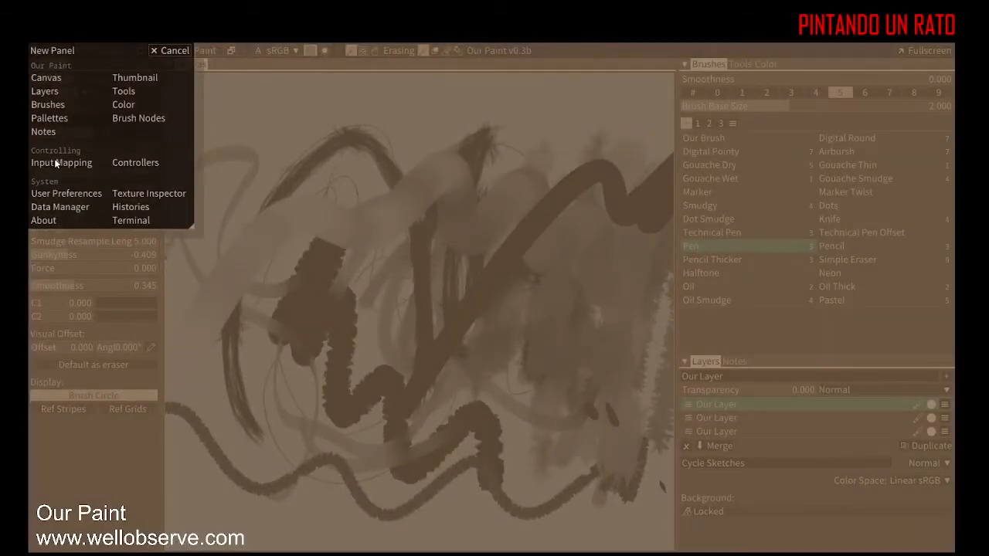
{"action": "left_click", "coordinate": [48, 134]}
{"action": "left_click_drag", "start_coordinate": [113, 145], "coordinate": [480, 246]}
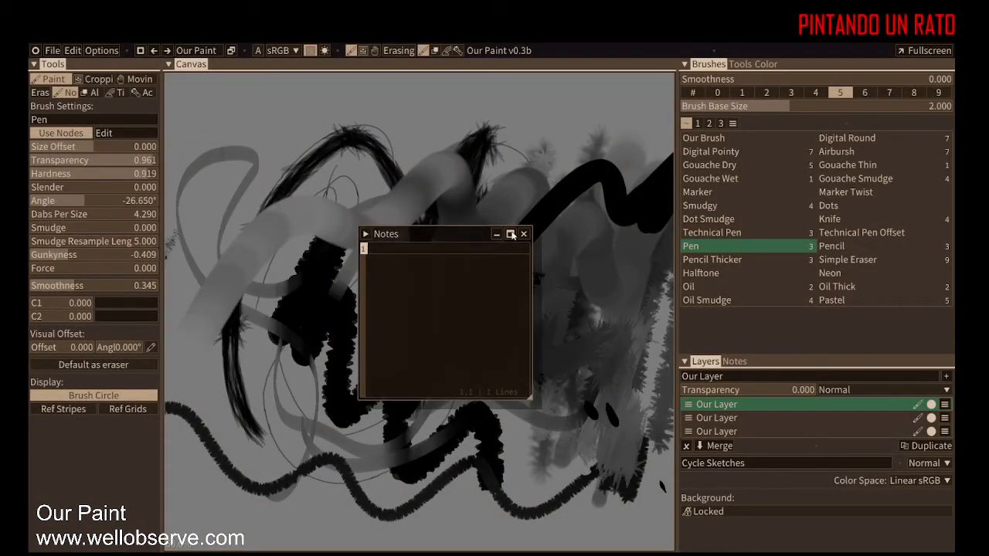
{"action": "left_click", "coordinate": [511, 234]}
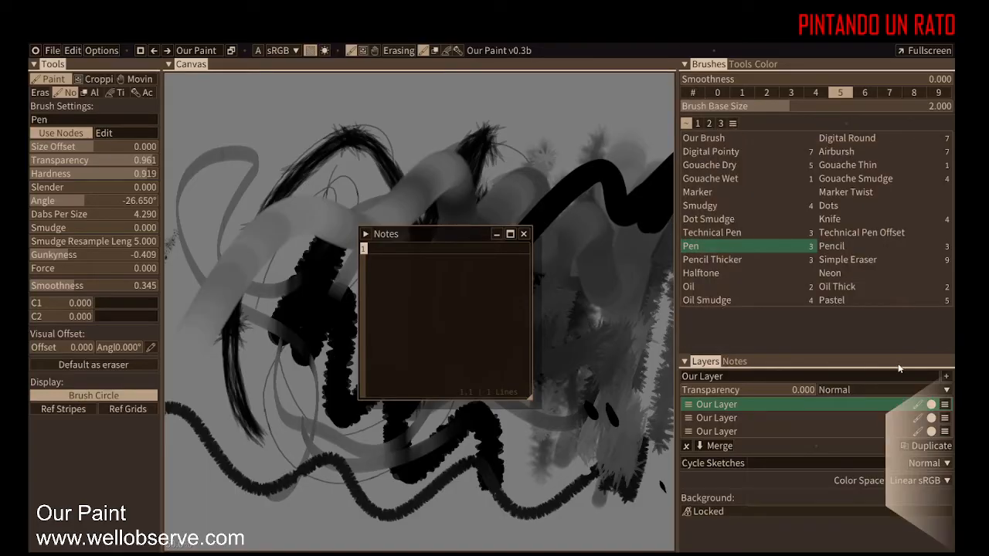
{"action": "mouse_move", "coordinate": [731, 303]}
{"action": "left_mouse_down"}
{"action": "mouse_move", "coordinate": [777, 402]}
{"action": "mouse_move", "coordinate": [371, 266]}
{"action": "mouse_move", "coordinate": [771, 291]}
{"action": "left_mouse_up"}
{"action": "left_click_drag", "start_coordinate": [790, 323], "coordinate": [790, 323]}
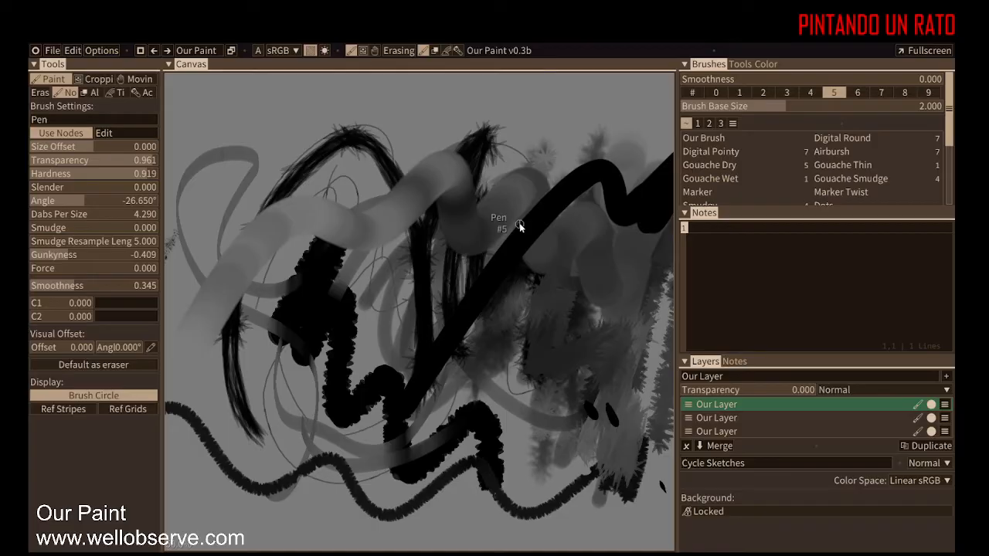
{"action": "right_click", "coordinate": [768, 82]}
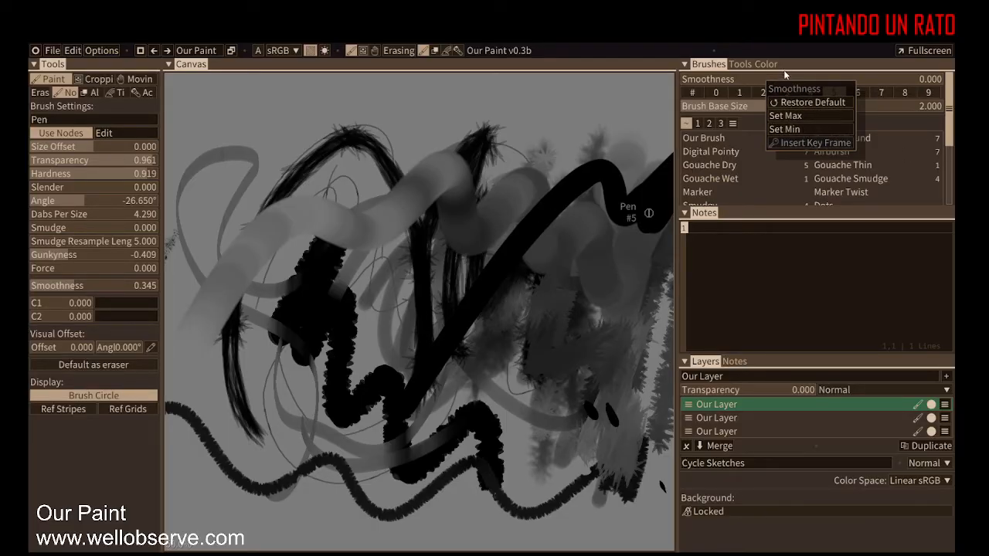
{"action": "left_click", "coordinate": [785, 75]}
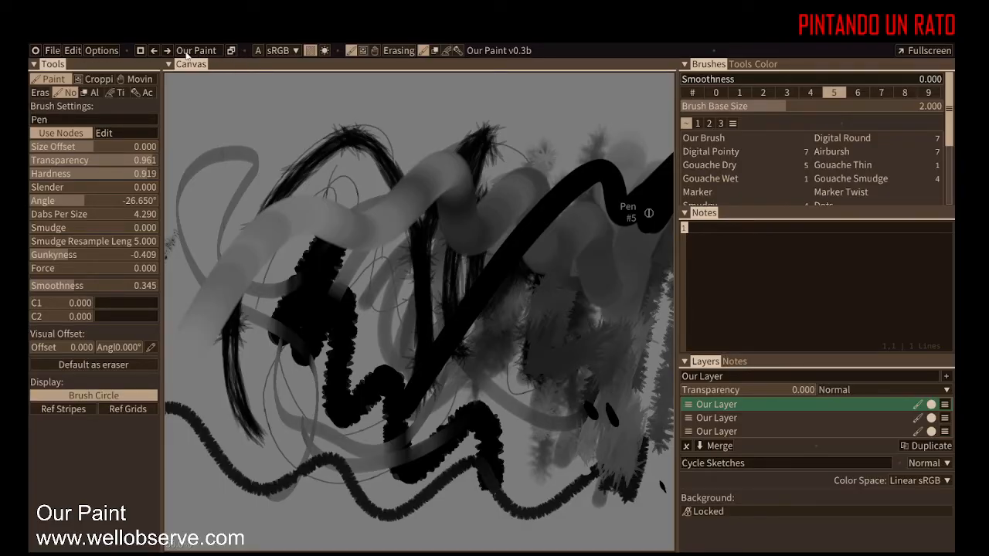
{"action": "left_click", "coordinate": [36, 54]}
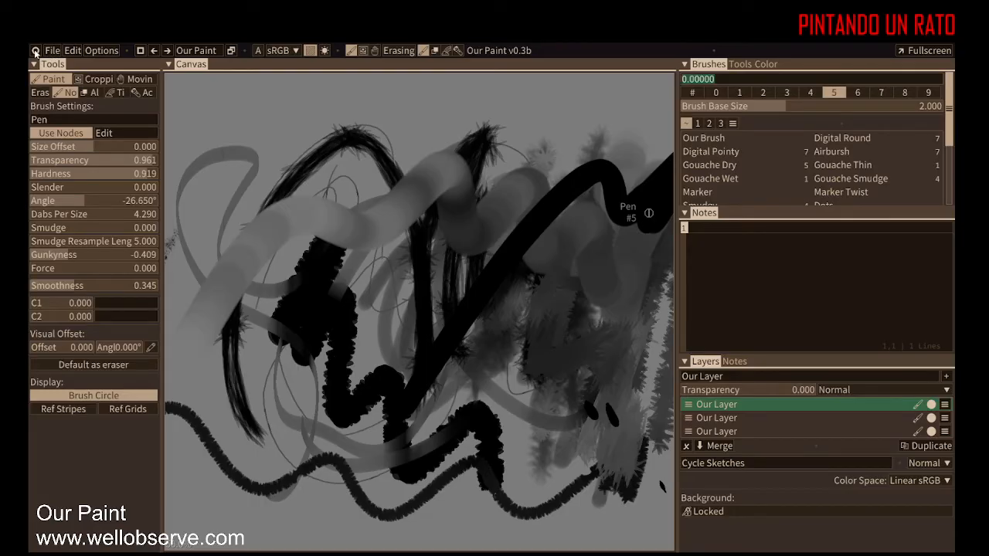
Step: Open a floating Terminal panel over the canvas and narrow the right panel column
{"action": "left_click", "coordinate": [35, 50]}
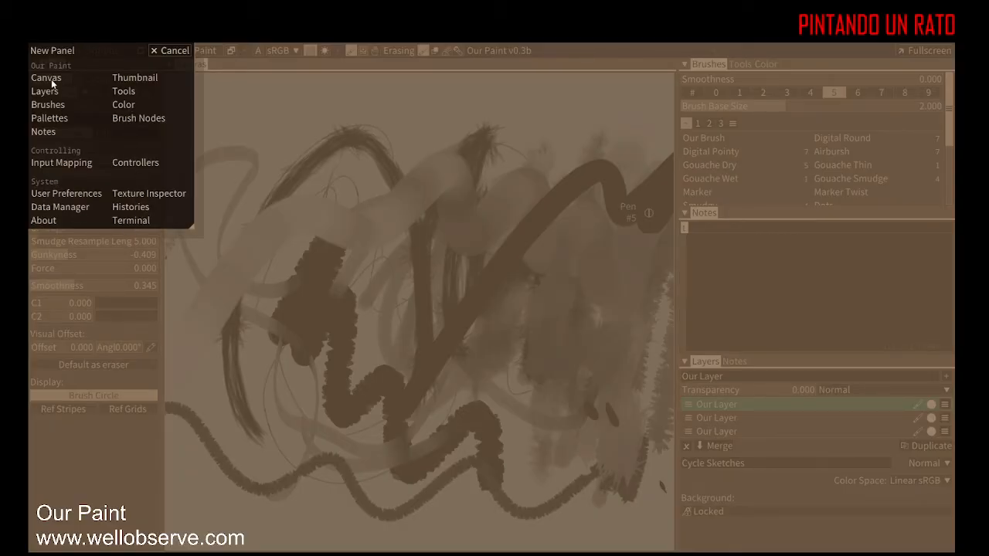
{"action": "left_click", "coordinate": [130, 222]}
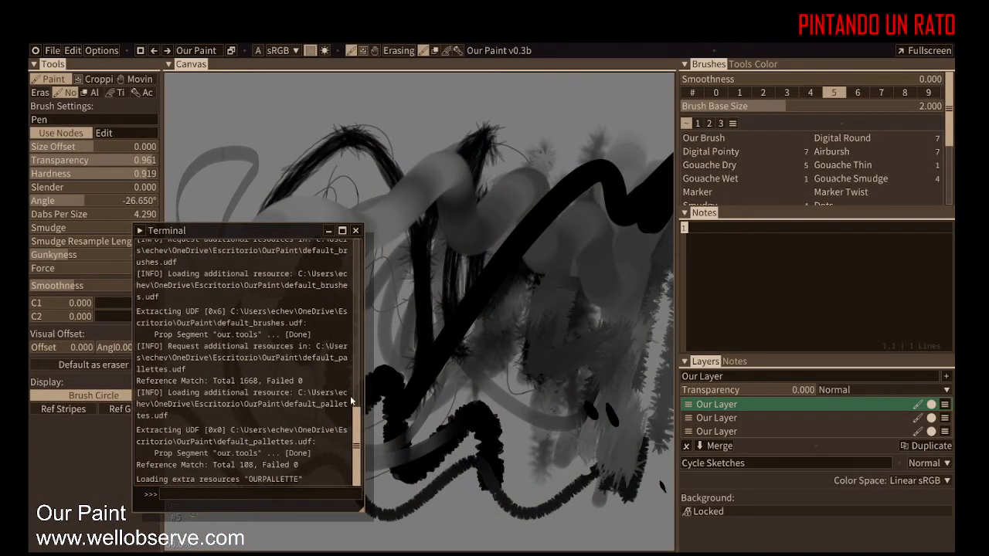
{"action": "left_click_drag", "start_coordinate": [286, 230], "coordinate": [546, 123]}
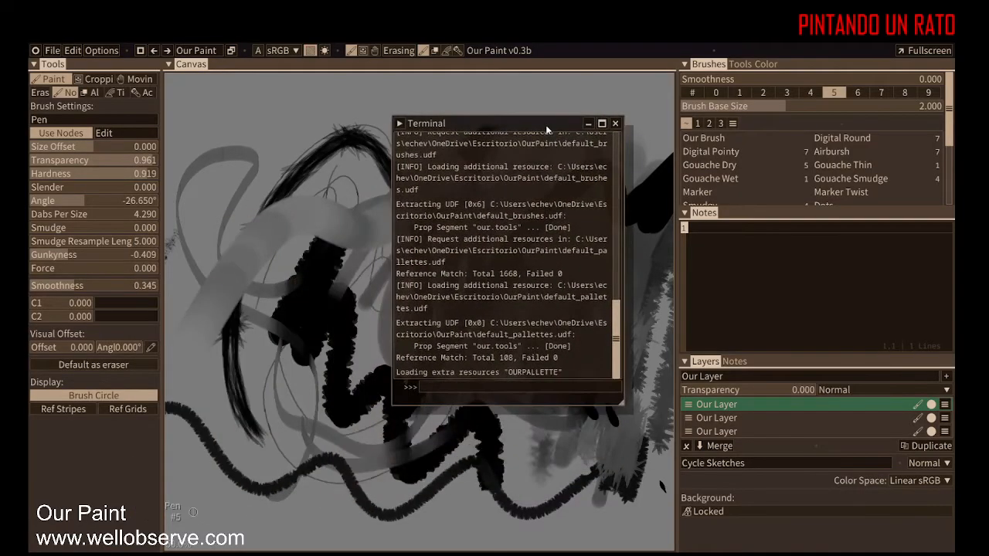
{"action": "left_click_drag", "start_coordinate": [678, 91], "coordinate": [749, 177]}
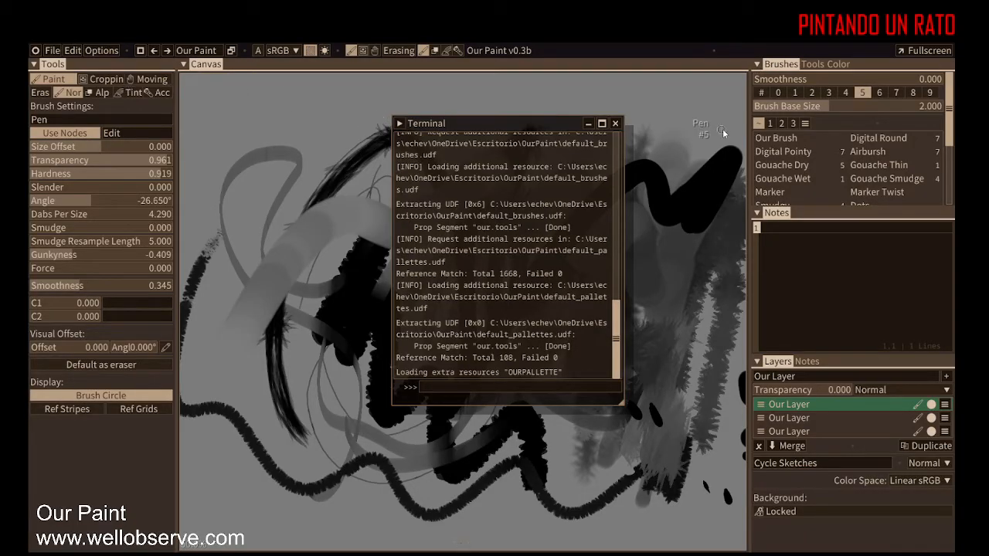
Step: Open a second Canvas panel and dock it as a tab beside the main canvas
{"action": "left_click", "coordinate": [36, 50]}
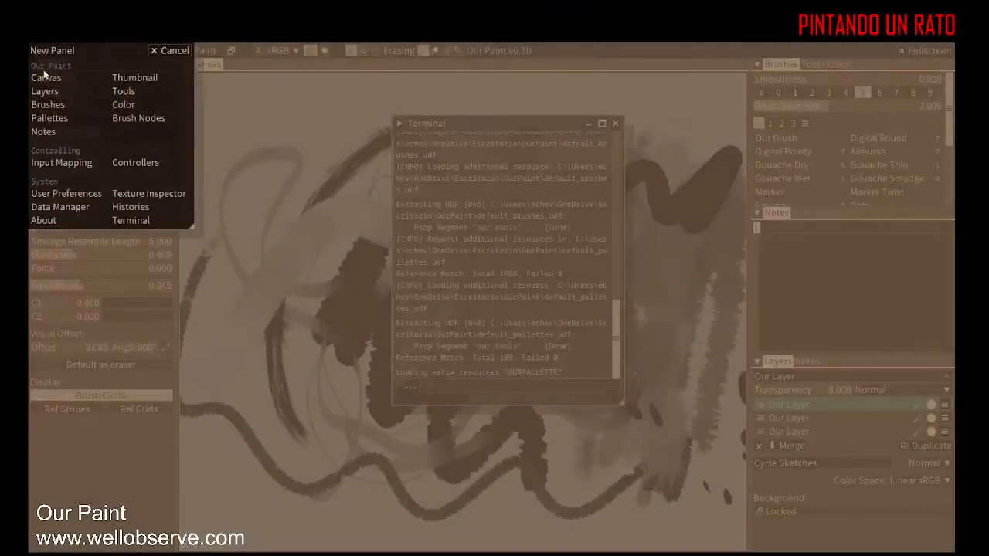
{"action": "left_click", "coordinate": [58, 81]}
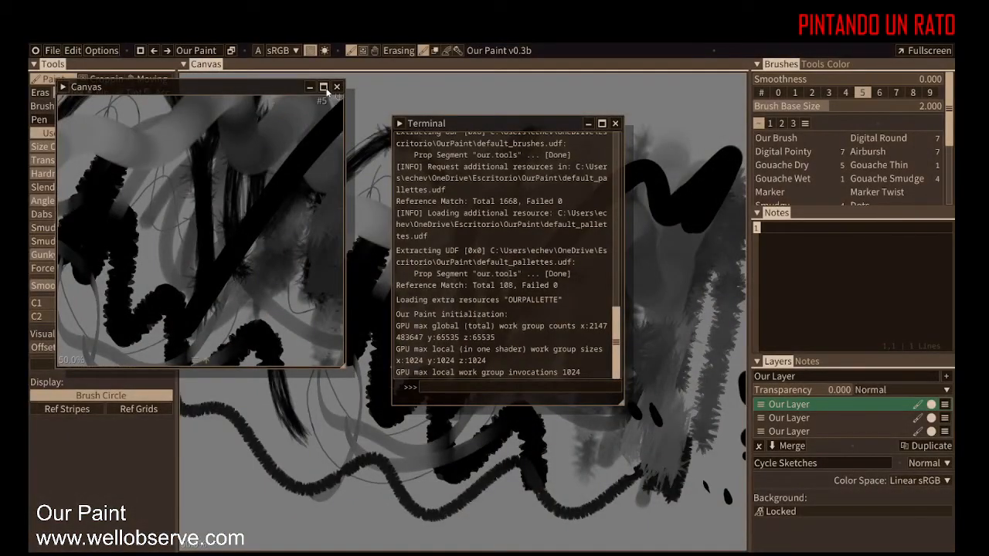
{"action": "left_click_drag", "start_coordinate": [325, 87], "coordinate": [458, 318]}
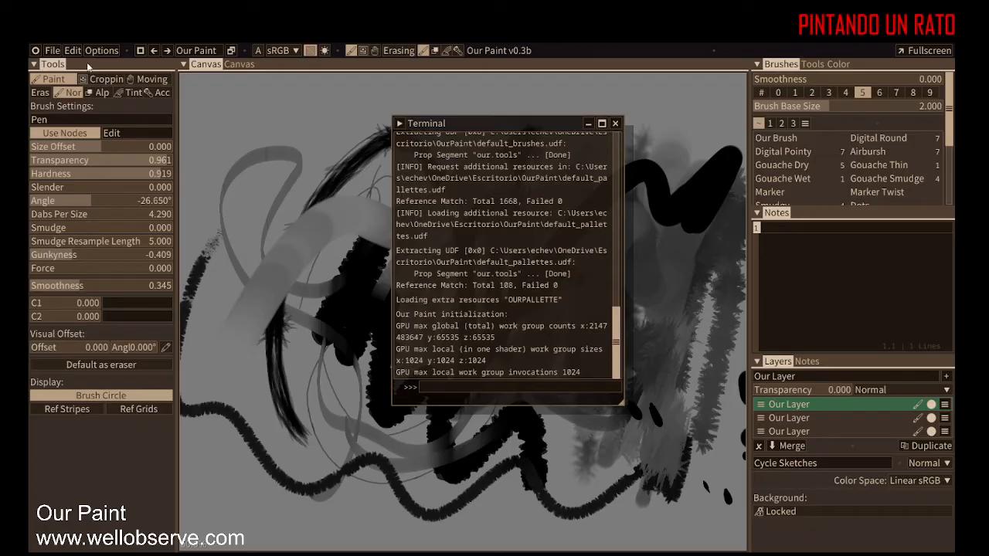
Step: Maximize the Tools panel to fill the window, then restore it
{"action": "left_click", "coordinate": [37, 64]}
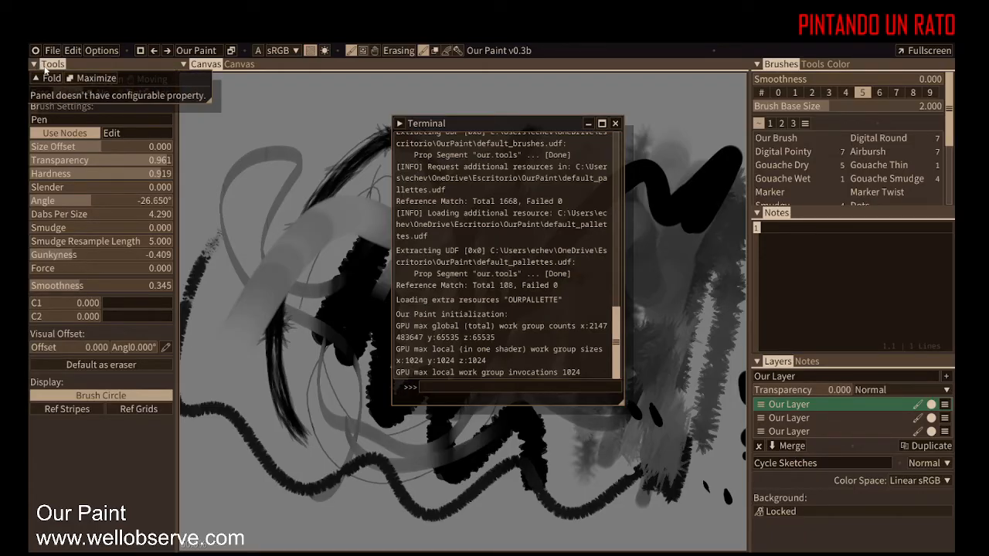
{"action": "left_click", "coordinate": [91, 78]}
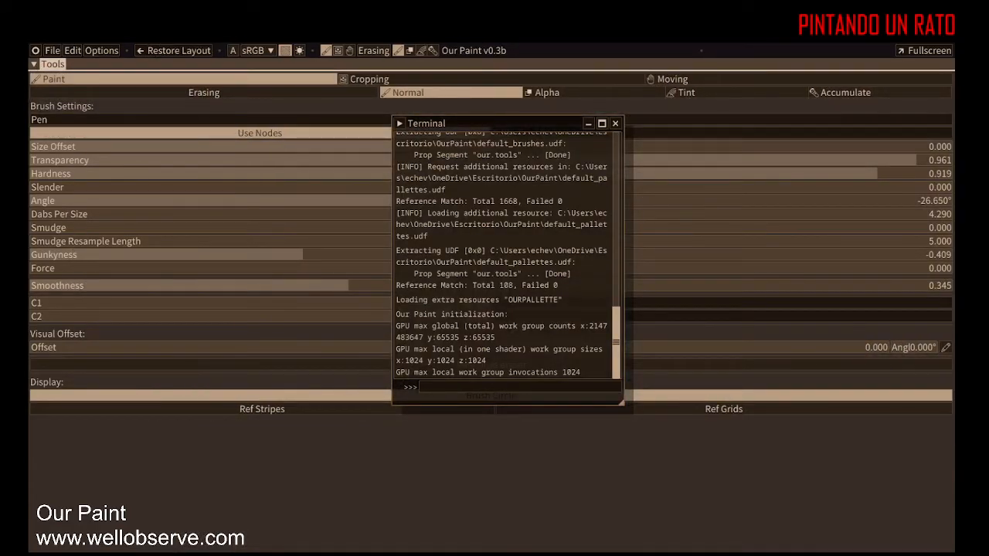
{"action": "left_click", "coordinate": [35, 64]}
{"action": "left_click", "coordinate": [87, 78]}
Step: Fold the Tools panel header and collapse the left panel column
{"action": "left_click", "coordinate": [35, 64]}
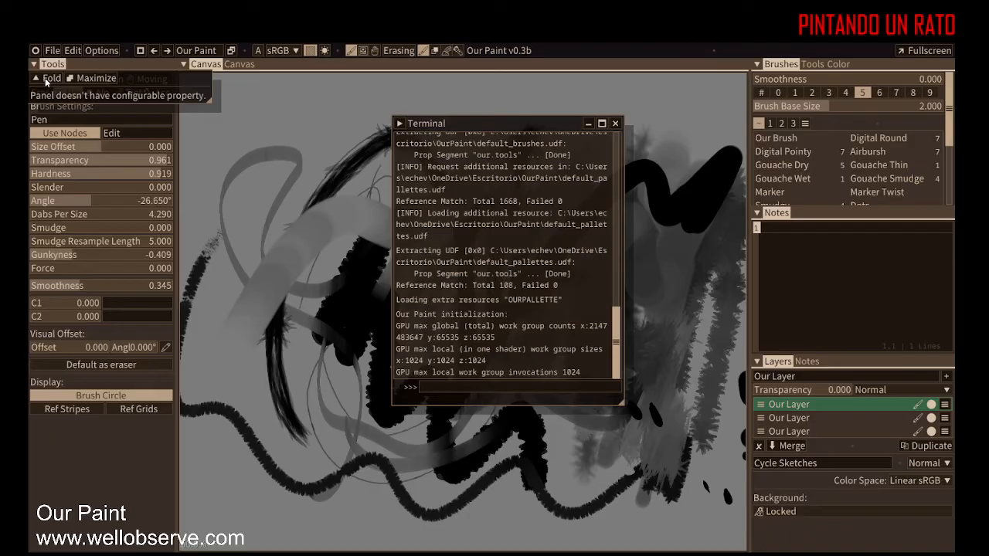
{"action": "left_click", "coordinate": [47, 80]}
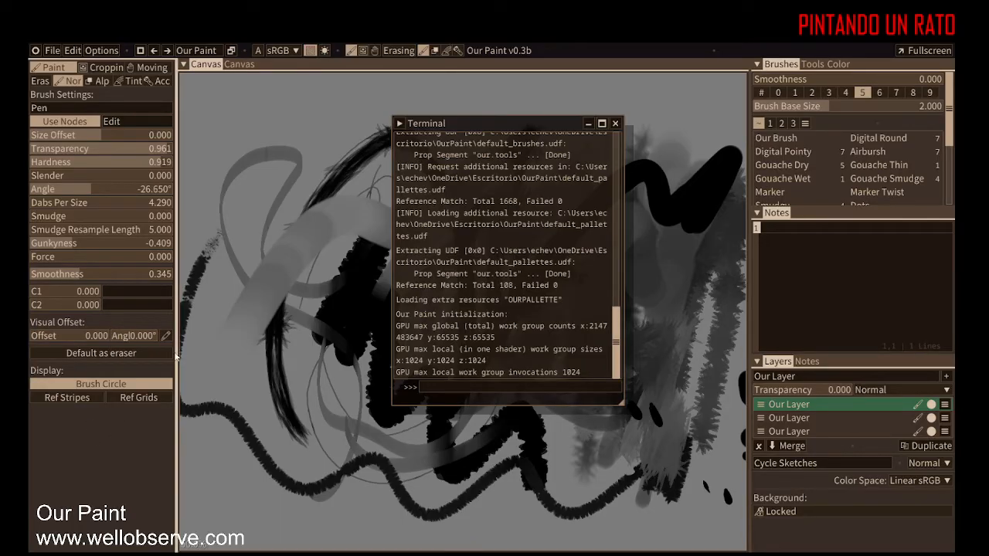
{"action": "left_click_drag", "start_coordinate": [177, 352], "coordinate": [31, 337]}
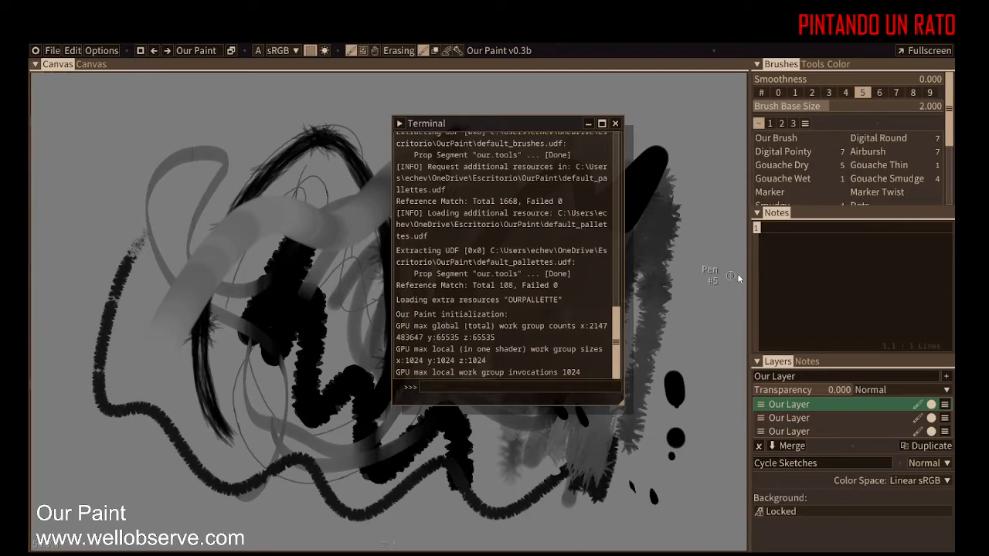
{"action": "mouse_move", "coordinate": [750, 272]}
{"action": "left_mouse_down"}
{"action": "mouse_move", "coordinate": [913, 271]}
{"action": "mouse_move", "coordinate": [657, 272]}
{"action": "left_mouse_up"}
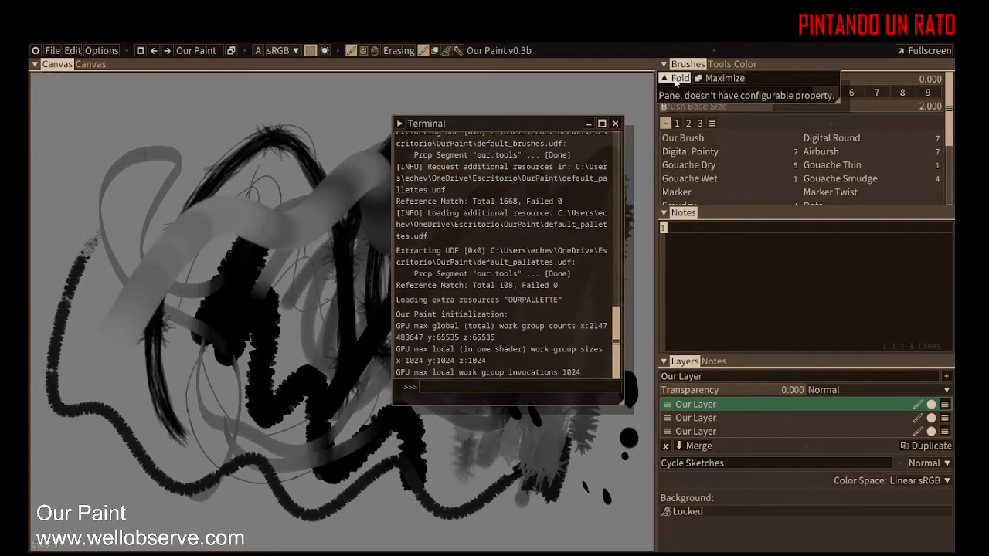
{"action": "scroll", "coordinate": [676, 82], "scroll_direction": "down", "scroll_amount": 1}
{"action": "left_click_drag", "start_coordinate": [656, 207], "coordinate": [948, 207]}
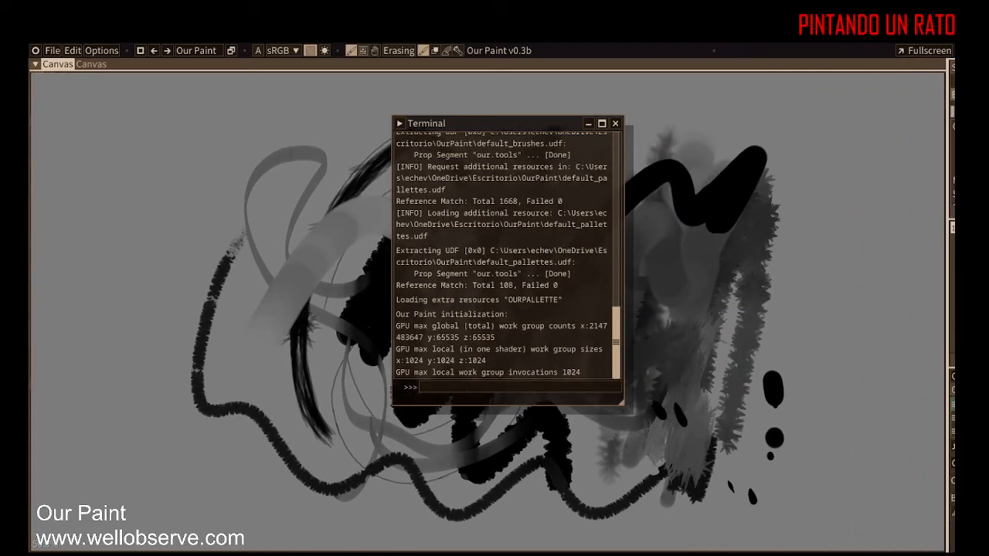
{"action": "mouse_move", "coordinate": [952, 243]}
{"action": "left_mouse_down"}
{"action": "mouse_move", "coordinate": [739, 242]}
{"action": "mouse_move", "coordinate": [743, 228]}
{"action": "left_mouse_up"}
Step: Fold the headers of the Brushes, Notes and Layers panels and widen the right panel column
{"action": "left_click", "coordinate": [745, 213]}
{"action": "left_click", "coordinate": [757, 231]}
{"action": "left_click", "coordinate": [745, 361]}
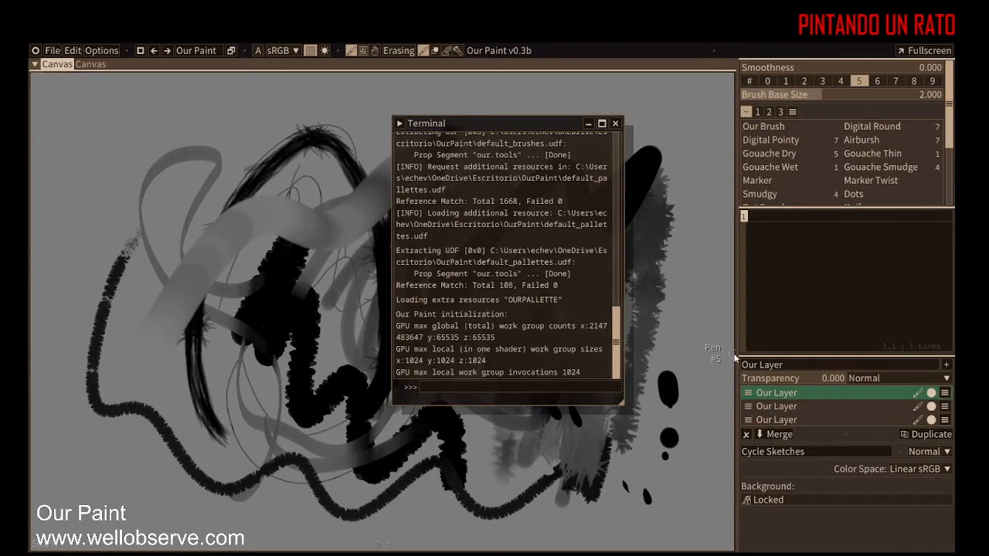
{"action": "mouse_move", "coordinate": [737, 365]}
{"action": "left_mouse_down"}
{"action": "mouse_move", "coordinate": [949, 365]}
{"action": "mouse_move", "coordinate": [778, 331]}
{"action": "mouse_move", "coordinate": [890, 332]}
{"action": "mouse_move", "coordinate": [905, 354]}
{"action": "mouse_move", "coordinate": [697, 352]}
{"action": "mouse_move", "coordinate": [947, 348]}
{"action": "mouse_move", "coordinate": [759, 309]}
{"action": "mouse_move", "coordinate": [594, 299]}
{"action": "mouse_move", "coordinate": [656, 290]}
{"action": "left_mouse_up"}
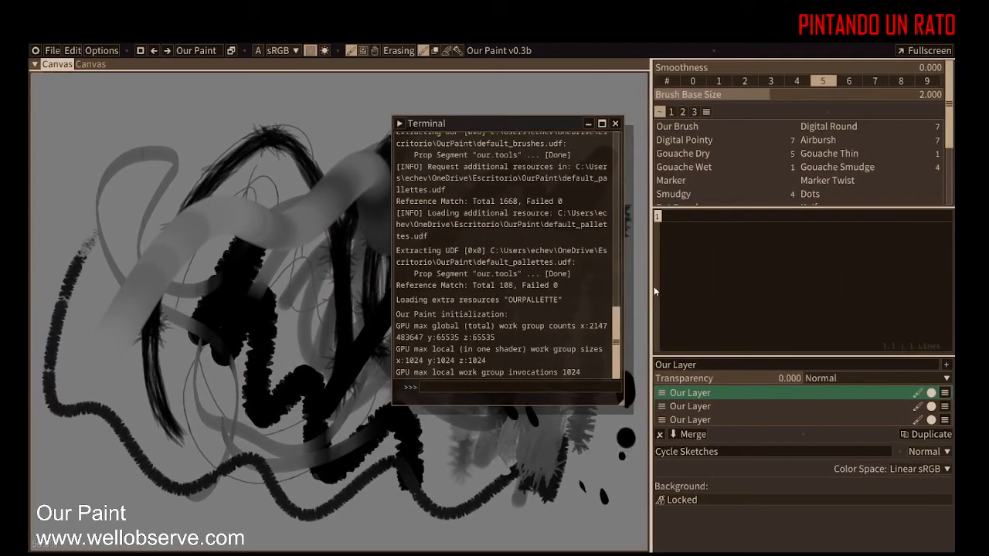
{"action": "right_click", "coordinate": [925, 69]}
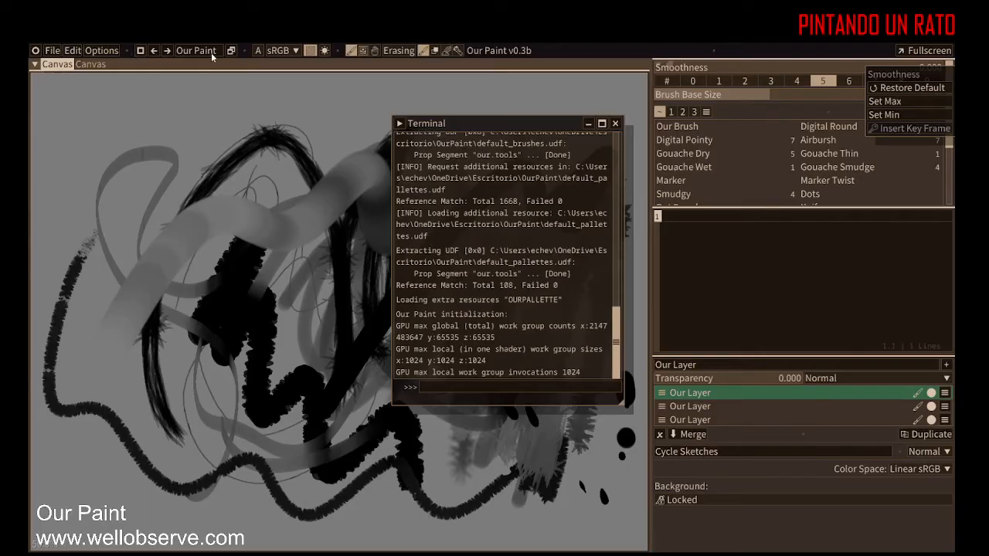
{"action": "left_click", "coordinate": [235, 51]}
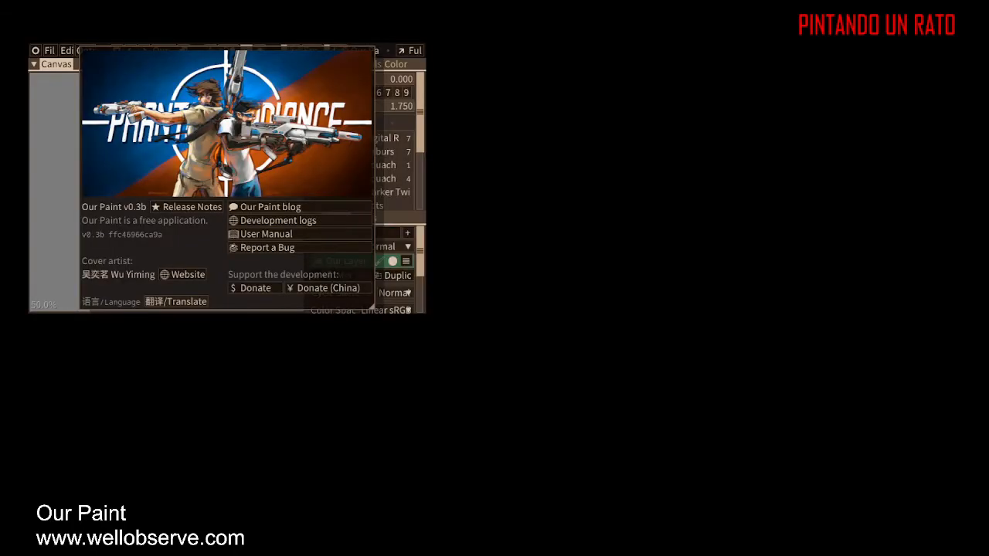
Step: Close the About dialog and create a new empty layout
{"action": "left_click", "coordinate": [391, 34]}
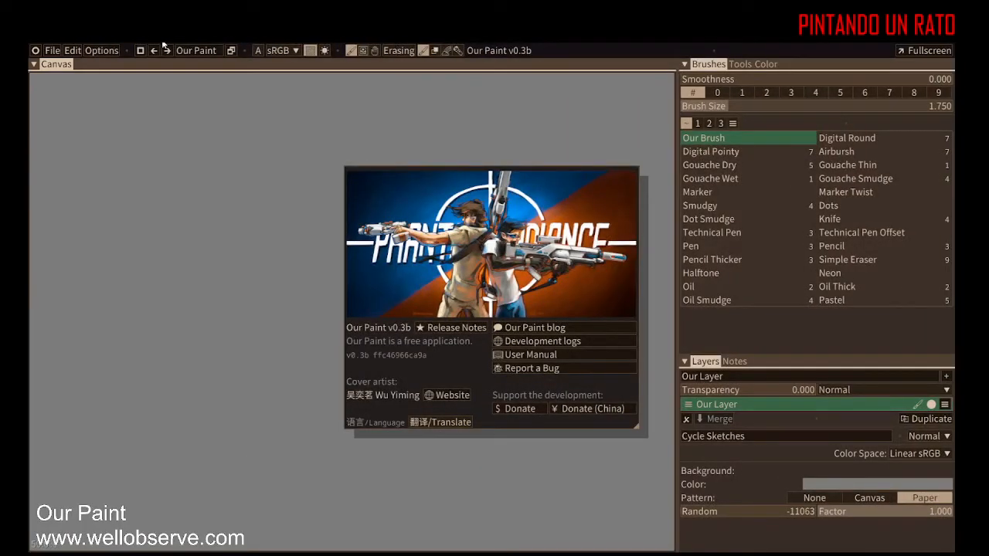
{"action": "left_click", "coordinate": [140, 51]}
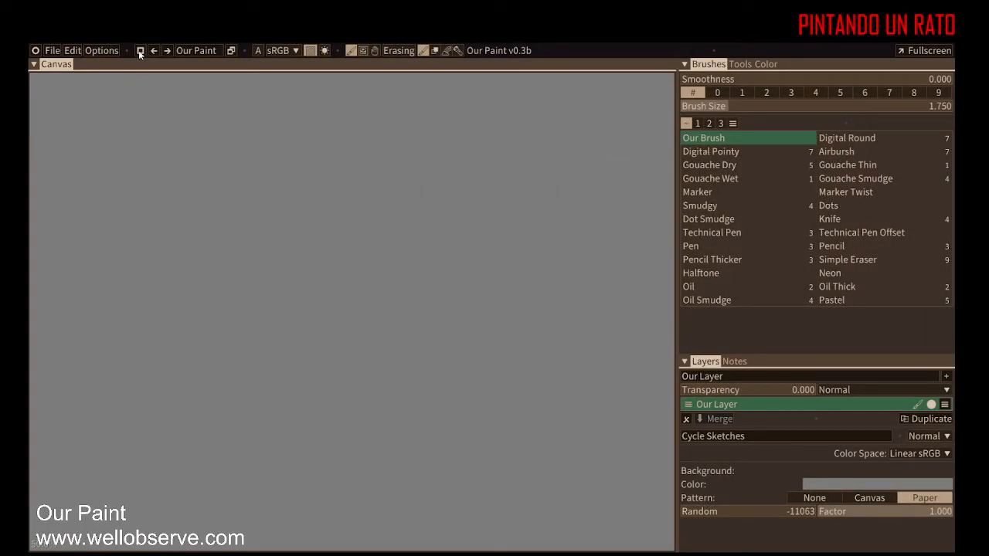
{"action": "left_click", "coordinate": [140, 51]}
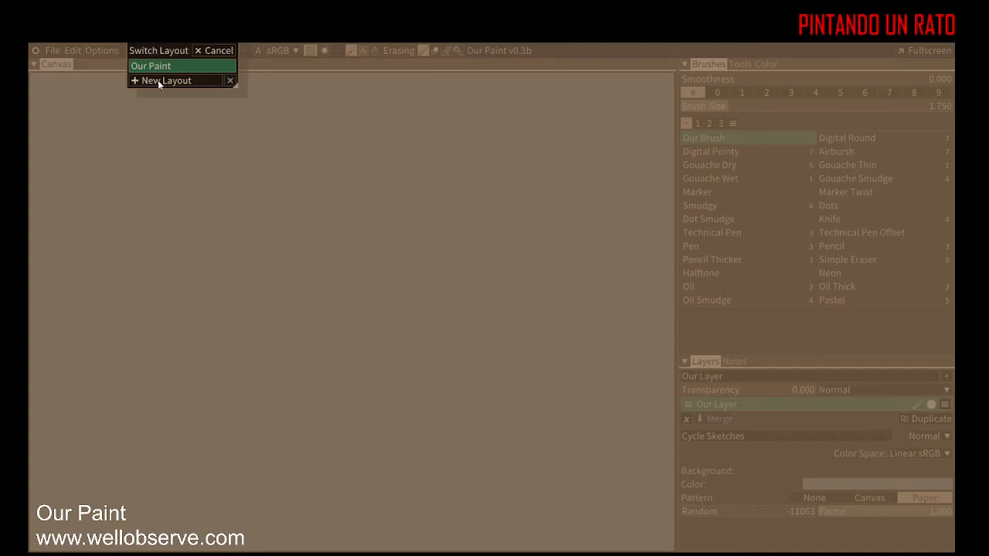
{"action": "left_click", "coordinate": [159, 81]}
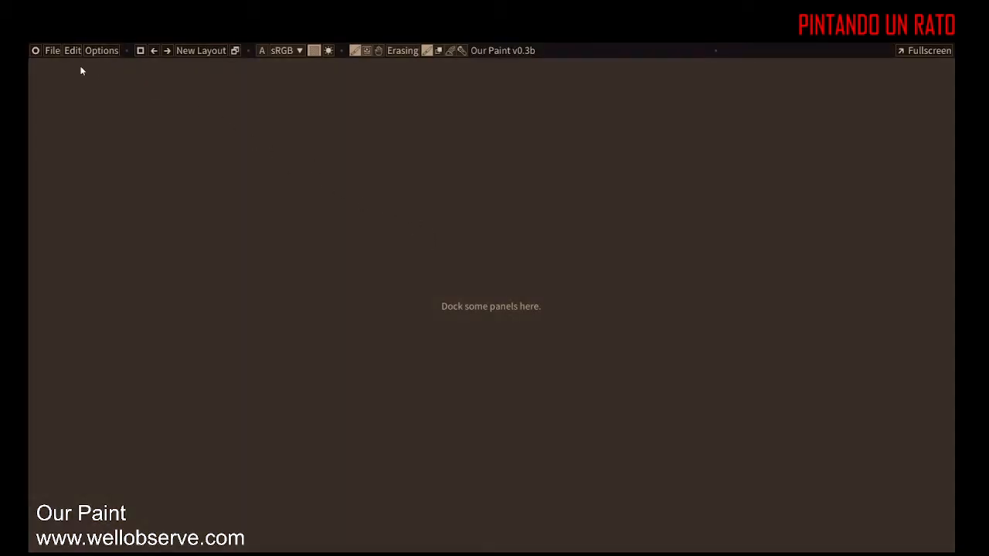
Step: Add a Canvas panel to the new layout and dock it to fill the window
{"action": "left_click", "coordinate": [36, 51]}
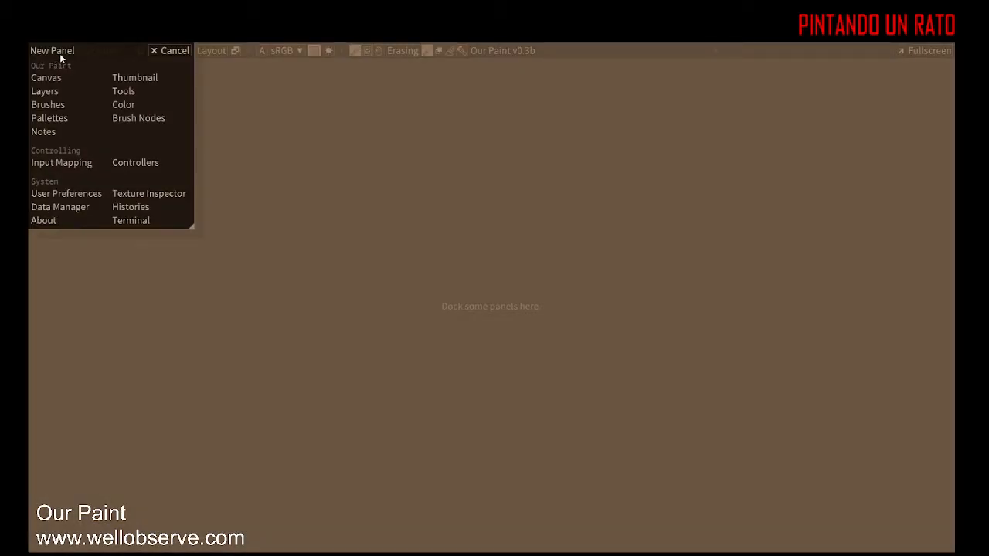
{"action": "left_click", "coordinate": [55, 78]}
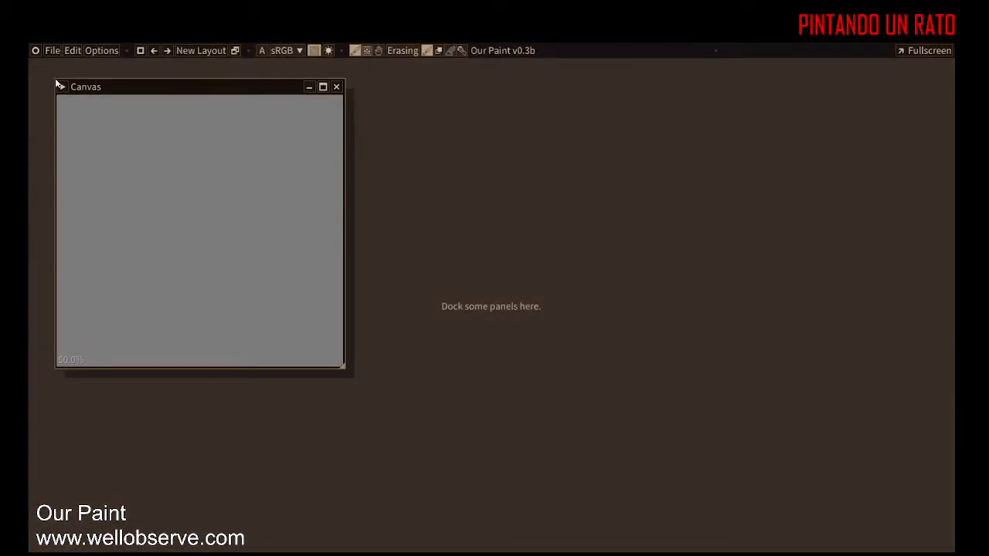
{"action": "left_click", "coordinate": [323, 88]}
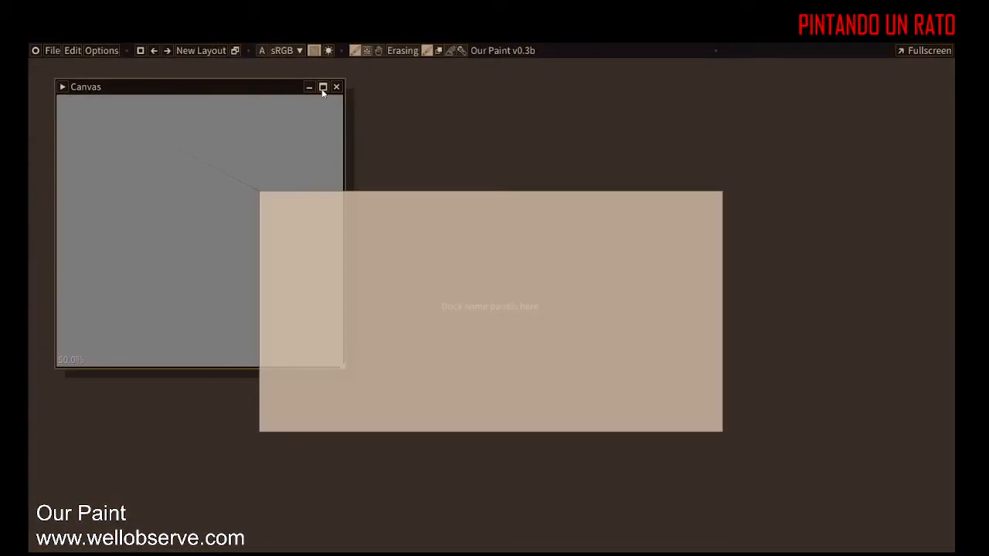
{"action": "left_click", "coordinate": [493, 335]}
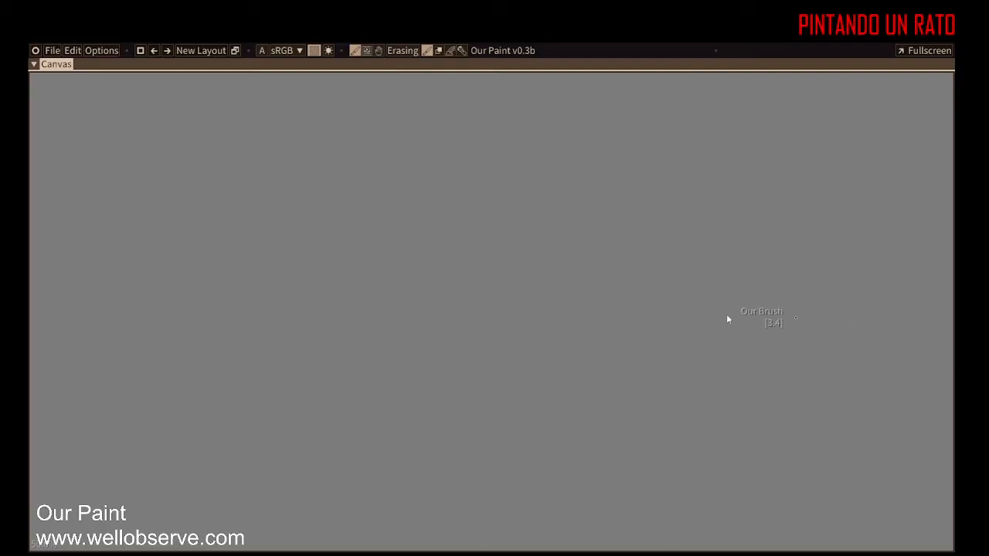
Step: Add a floating Brushes panel and move it near the upper right of the canvas
{"action": "left_click", "coordinate": [33, 52]}
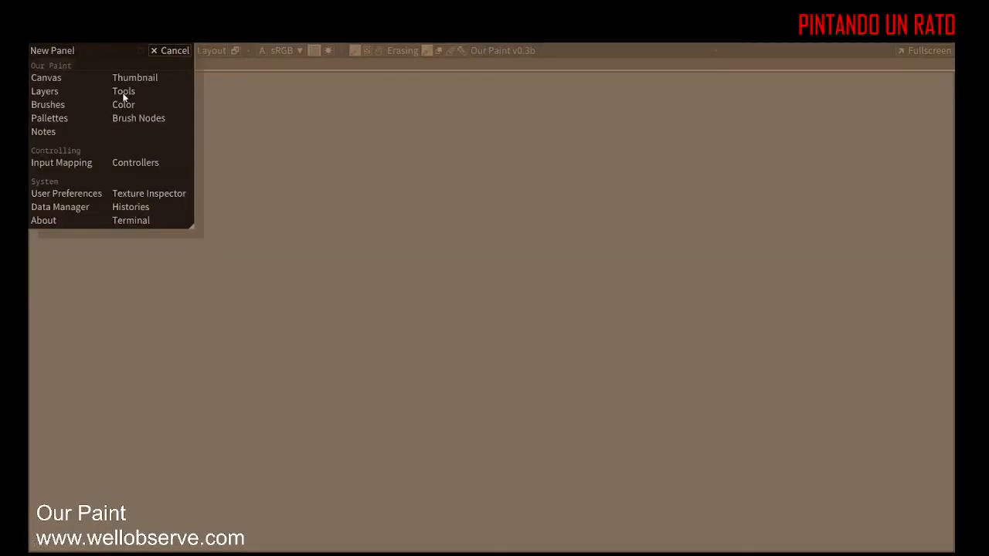
{"action": "left_click", "coordinate": [47, 104]}
{"action": "mouse_move", "coordinate": [100, 108]}
{"action": "left_mouse_down"}
{"action": "mouse_move", "coordinate": [918, 174]}
{"action": "mouse_move", "coordinate": [894, 97]}
{"action": "mouse_move", "coordinate": [831, 106]}
{"action": "left_mouse_up"}
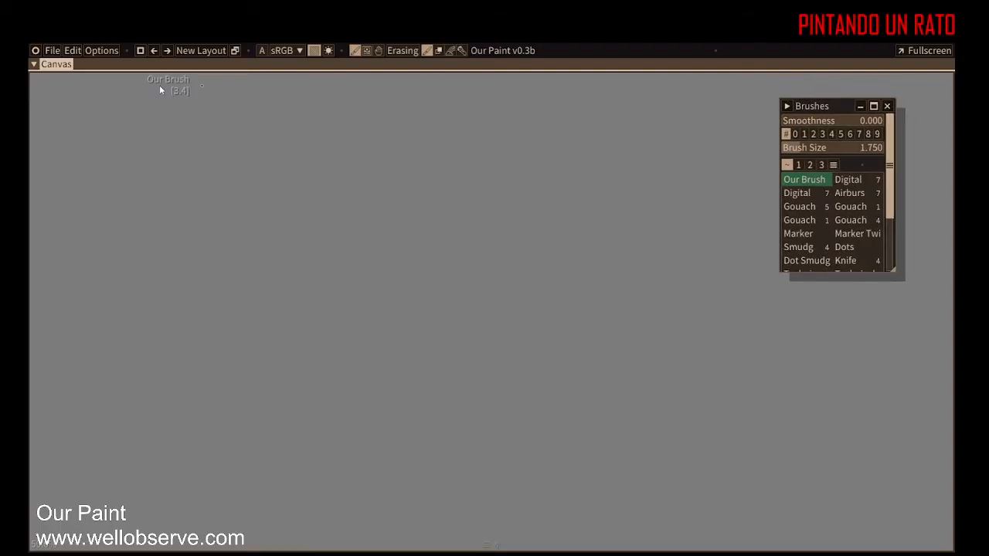
Step: Add a floating Tools panel beside the Brushes panel, enlarge it and reposition it
{"action": "left_click", "coordinate": [37, 51]}
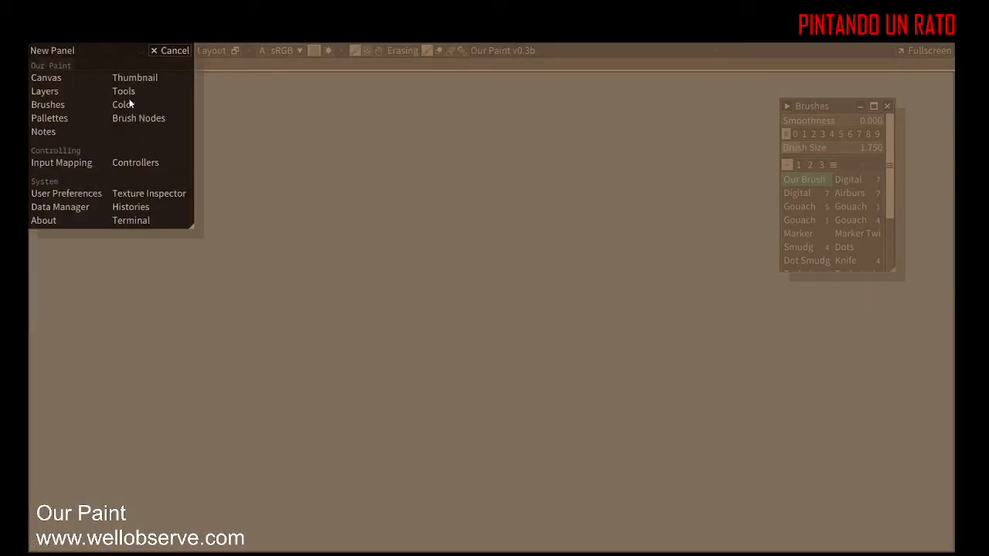
{"action": "left_click", "coordinate": [129, 96]}
{"action": "mouse_move", "coordinate": [171, 104]}
{"action": "left_mouse_down"}
{"action": "mouse_move", "coordinate": [499, 147]}
{"action": "mouse_move", "coordinate": [689, 104]}
{"action": "left_mouse_up"}
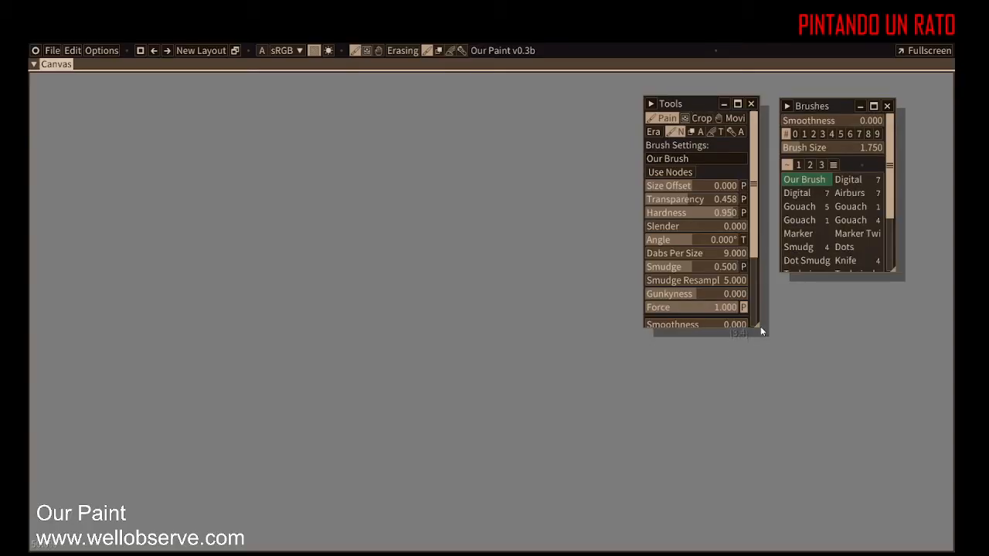
{"action": "mouse_move", "coordinate": [757, 327]}
{"action": "left_mouse_down"}
{"action": "mouse_move", "coordinate": [827, 350]}
{"action": "mouse_move", "coordinate": [792, 402]}
{"action": "left_mouse_up"}
{"action": "left_click_drag", "start_coordinate": [726, 109], "coordinate": [666, 101]}
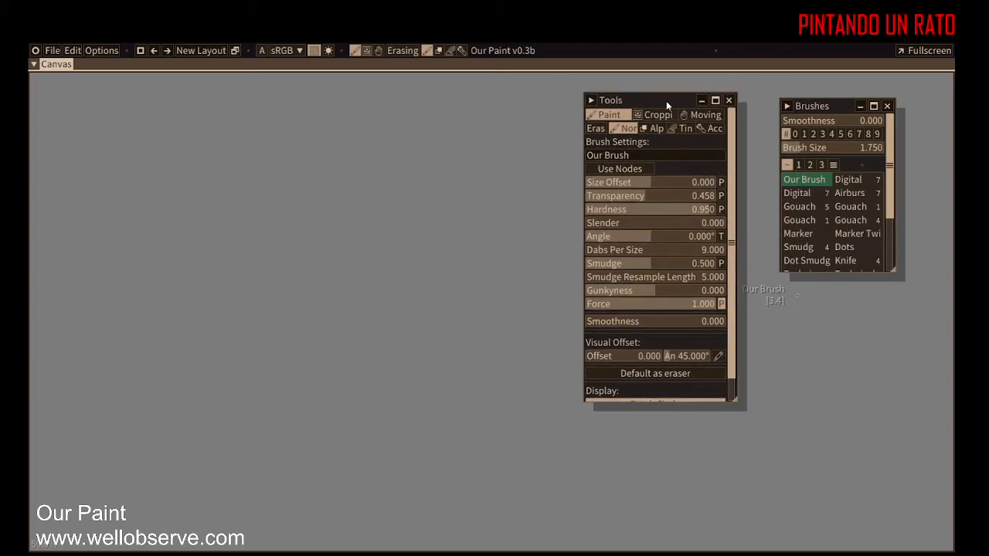
Step: Add a floating Layers panel and place it at the lower right of the canvas
{"action": "left_click", "coordinate": [35, 51]}
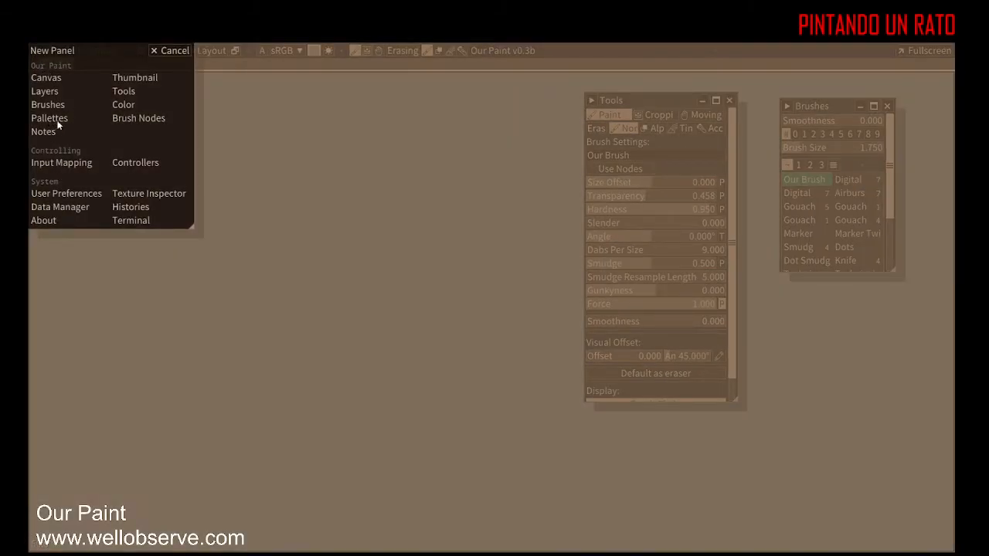
{"action": "left_click", "coordinate": [47, 91]}
{"action": "left_click_drag", "start_coordinate": [96, 99], "coordinate": [835, 365]}
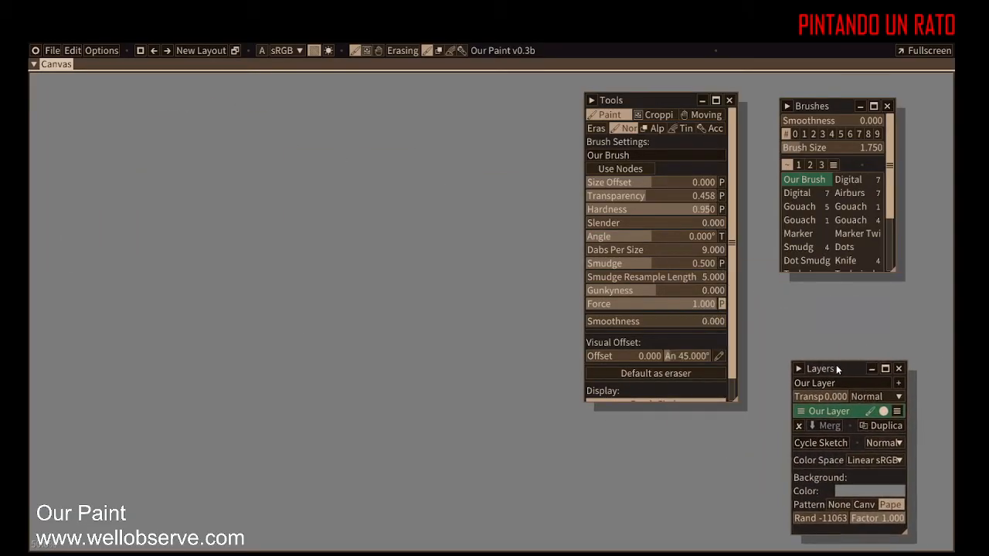
Step: Add a Pallettes panel, shorten it, and move it to the bottom beside the Layers panel
{"action": "left_click", "coordinate": [36, 51]}
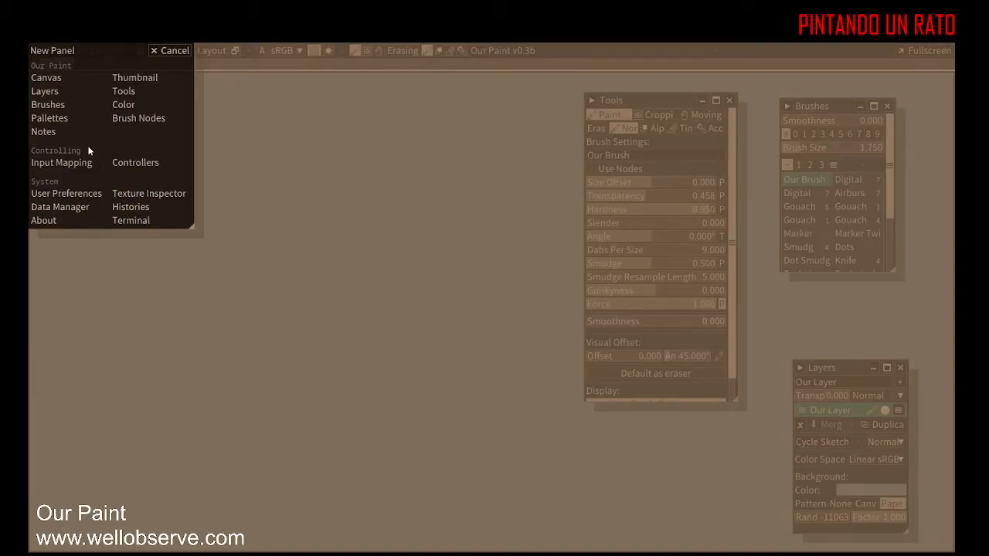
{"action": "left_click", "coordinate": [58, 121]}
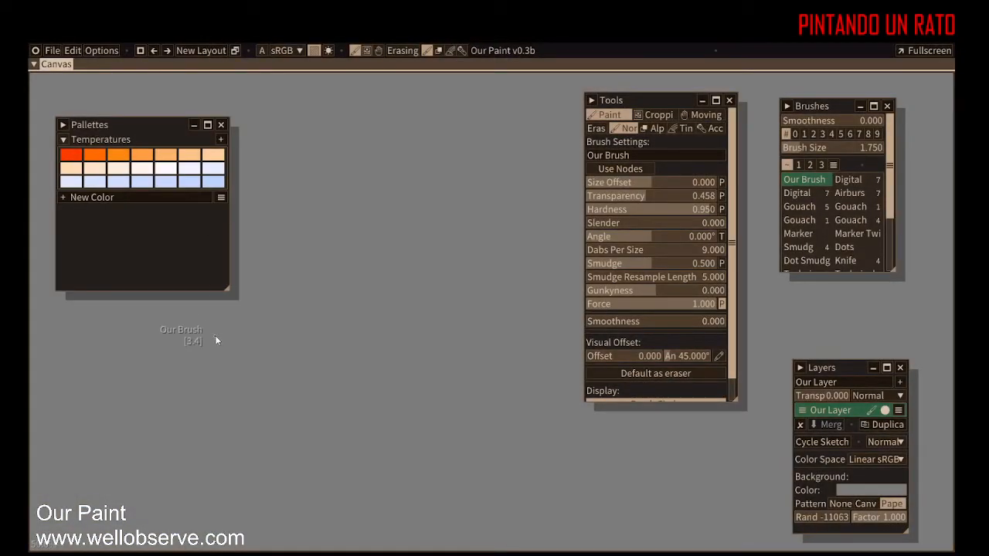
{"action": "left_click_drag", "start_coordinate": [224, 287], "coordinate": [230, 208]}
{"action": "left_click_drag", "start_coordinate": [165, 122], "coordinate": [685, 435]}
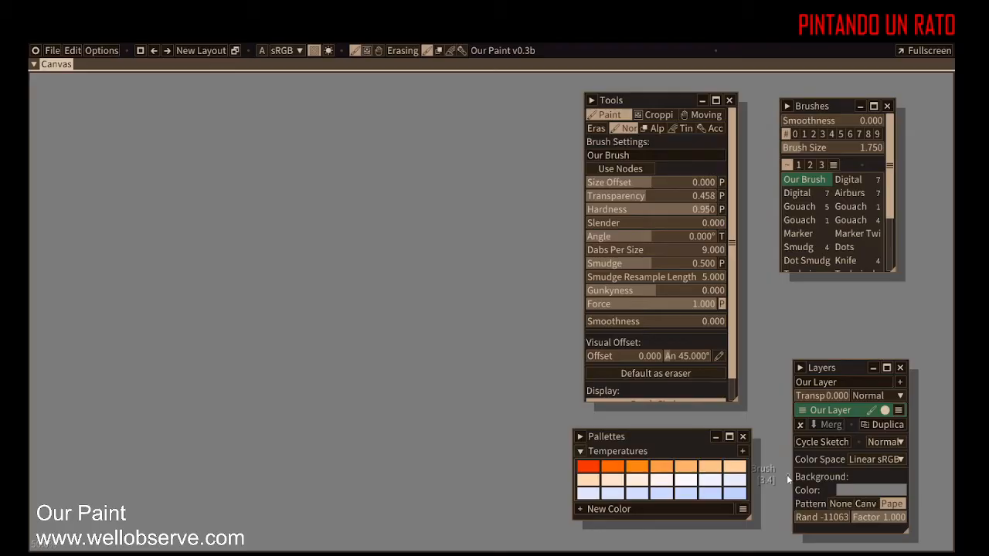
Step: Move the Tools panel to the left, move the Brushes panel to the centre and enlarge it
{"action": "mouse_move", "coordinate": [660, 104]}
{"action": "left_mouse_down"}
{"action": "mouse_move", "coordinate": [533, 127]}
{"action": "mouse_move", "coordinate": [199, 129]}
{"action": "left_mouse_up"}
{"action": "mouse_move", "coordinate": [821, 107]}
{"action": "left_mouse_down"}
{"action": "mouse_move", "coordinate": [496, 196]}
{"action": "mouse_move", "coordinate": [390, 319]}
{"action": "left_mouse_up"}
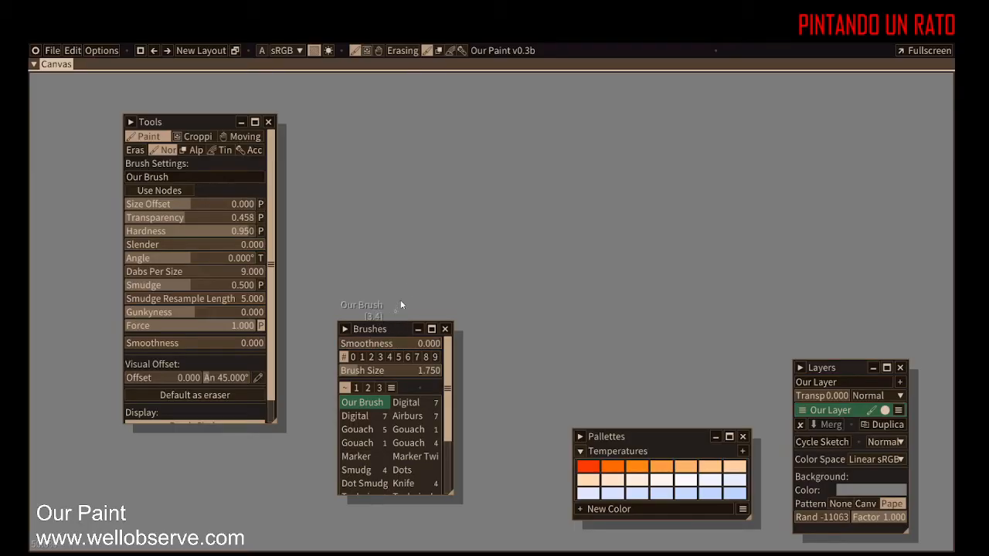
{"action": "mouse_move", "coordinate": [384, 330]}
{"action": "left_mouse_down"}
{"action": "mouse_move", "coordinate": [448, 268]}
{"action": "mouse_move", "coordinate": [478, 175]}
{"action": "left_mouse_up"}
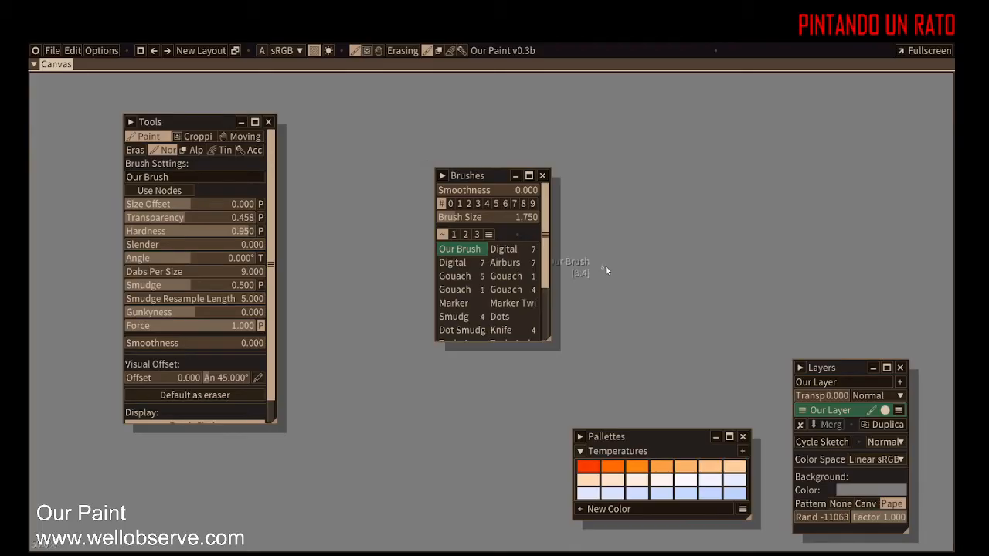
{"action": "mouse_move", "coordinate": [550, 340]}
{"action": "left_mouse_down"}
{"action": "mouse_move", "coordinate": [683, 357]}
{"action": "mouse_move", "coordinate": [706, 375]}
{"action": "left_mouse_up"}
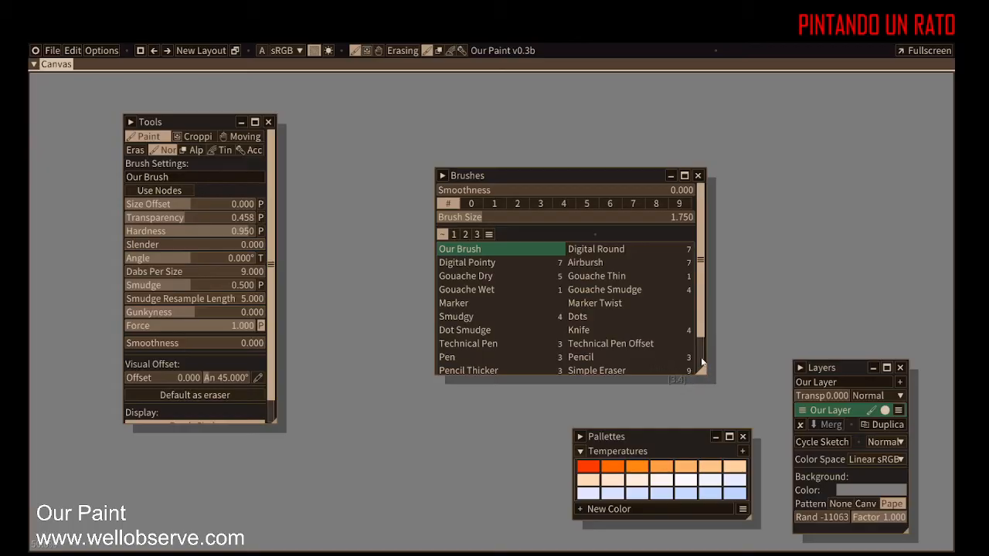
Step: Select the Marker brush, pick size preset 8, and paint zigzag test strokes on the canvas
{"action": "scroll", "coordinate": [626, 328], "scroll_direction": "down", "scroll_amount": 3}
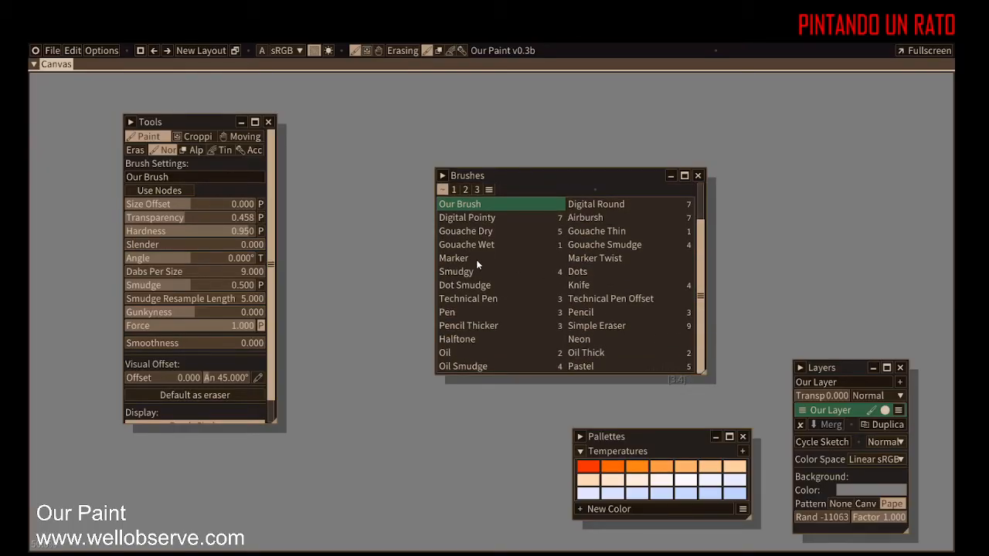
{"action": "left_click", "coordinate": [473, 260]}
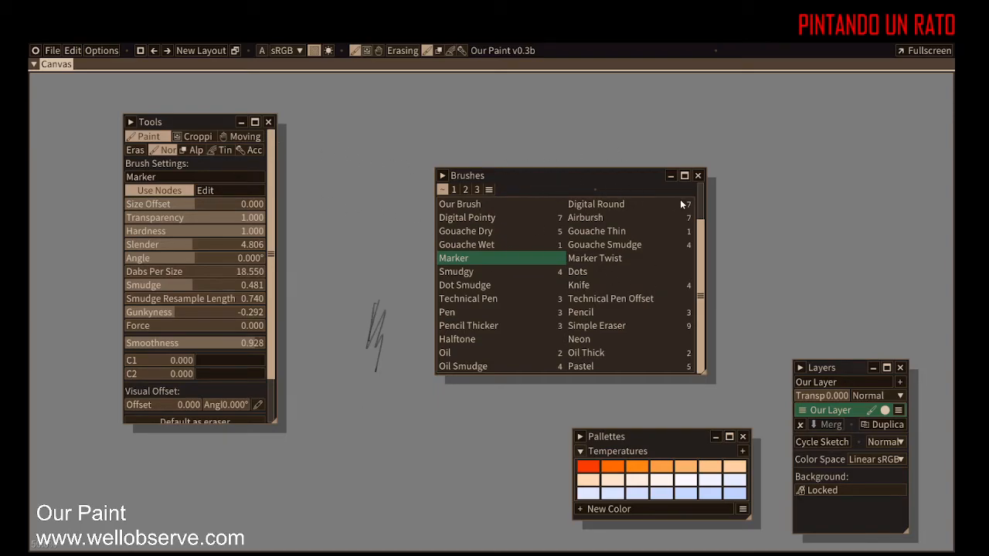
{"action": "left_click_drag", "start_coordinate": [702, 237], "coordinate": [698, 177]}
{"action": "left_click", "coordinate": [657, 203]}
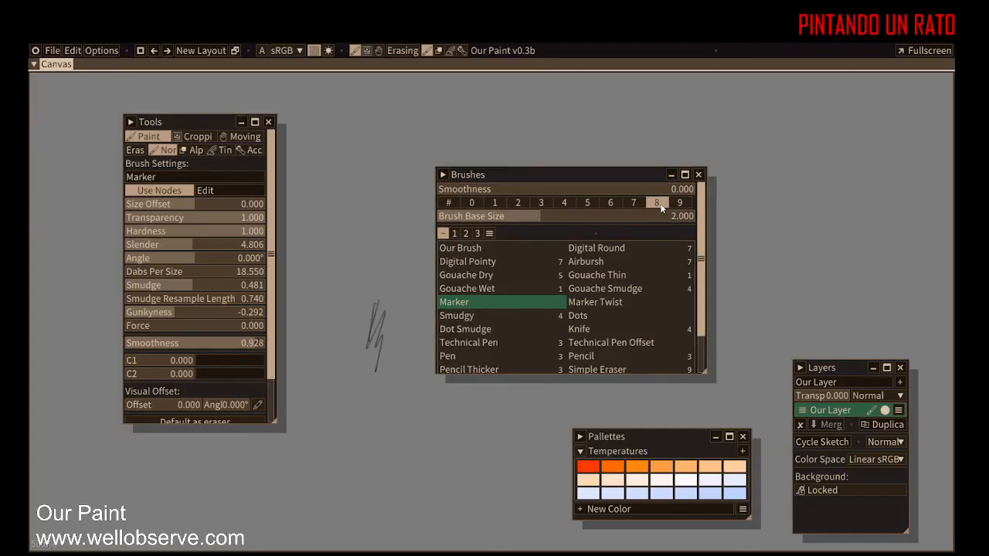
{"action": "left_click_drag", "start_coordinate": [377, 302], "coordinate": [402, 269]}
{"action": "left_click_drag", "start_coordinate": [413, 358], "coordinate": [453, 458]}
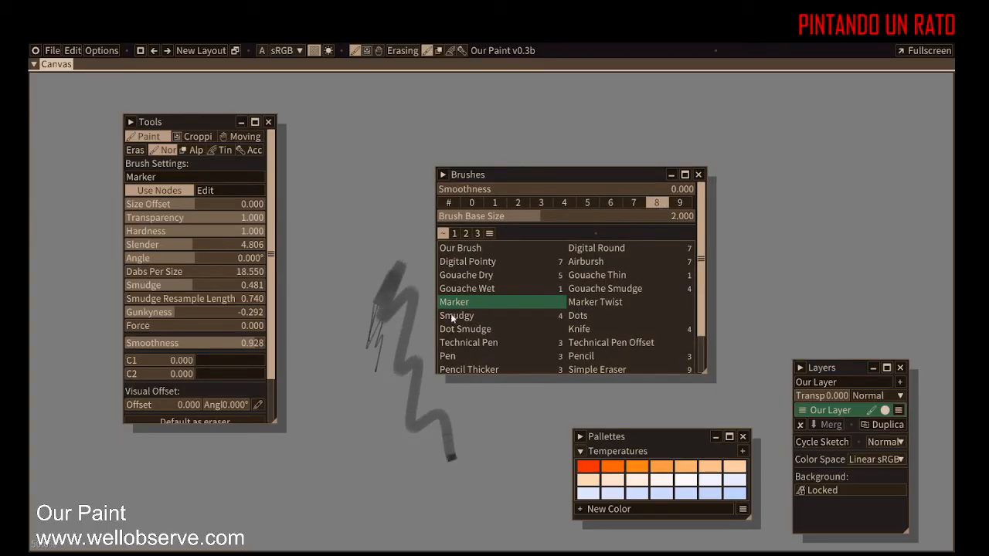
Step: Widen the Tools panel and toggle the brush's Use Nodes option off and back on
{"action": "left_click_drag", "start_coordinate": [274, 422], "coordinate": [384, 473]}
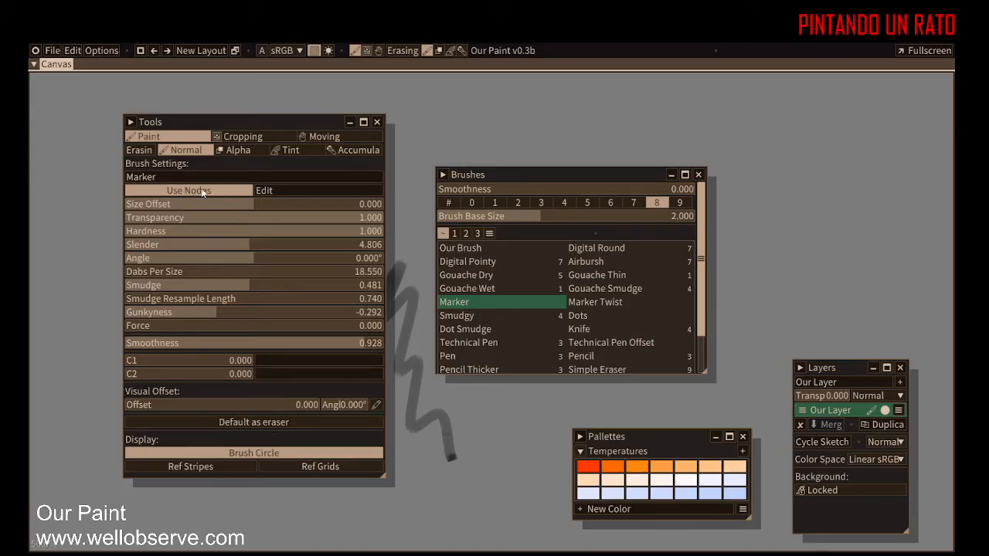
{"action": "left_click", "coordinate": [246, 192]}
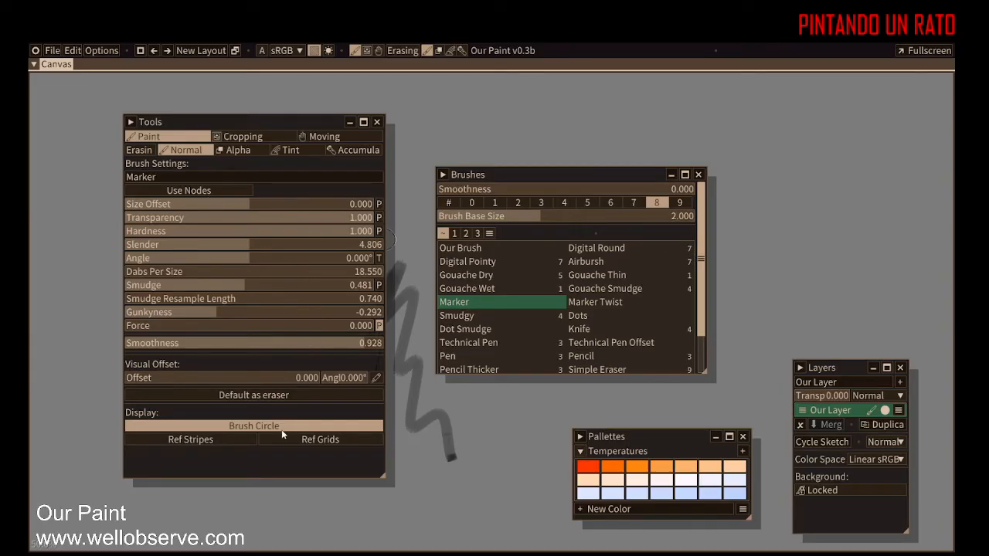
{"action": "left_click", "coordinate": [221, 190]}
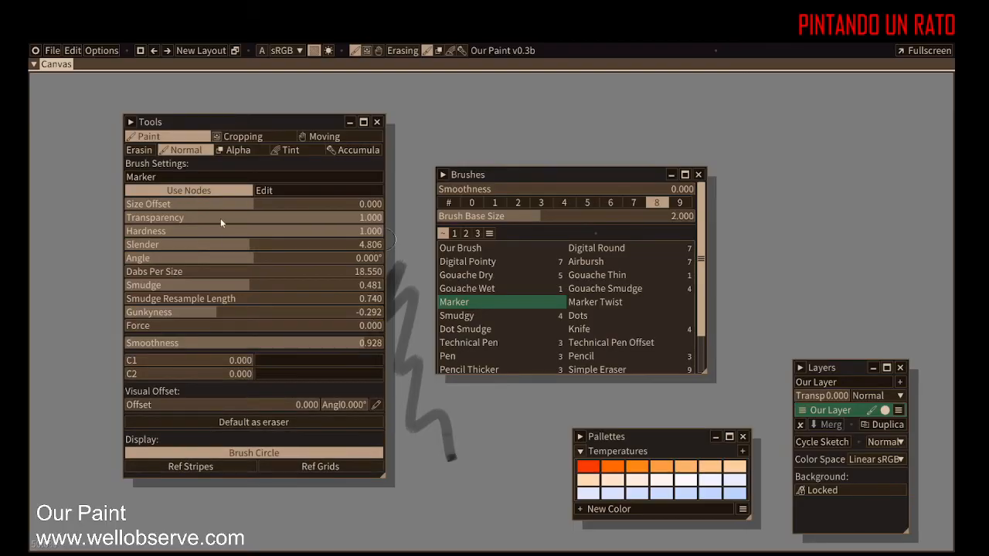
Step: Open the Marker brush's node editor, widen the Brush Nodes panel and reposition it over the canvas
{"action": "left_click", "coordinate": [267, 192]}
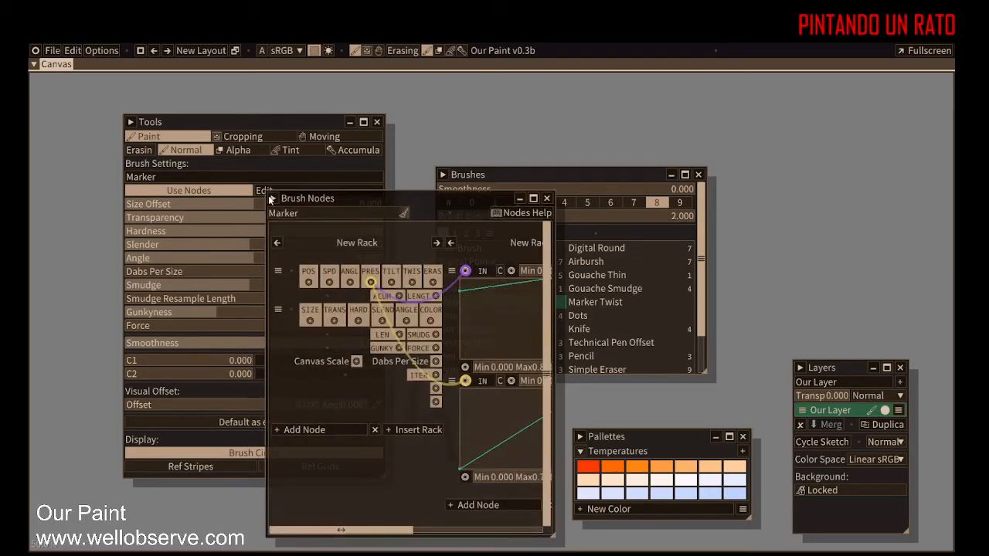
{"action": "left_click_drag", "start_coordinate": [553, 534], "coordinate": [862, 534]}
{"action": "left_click_drag", "start_coordinate": [630, 202], "coordinate": [529, 82]}
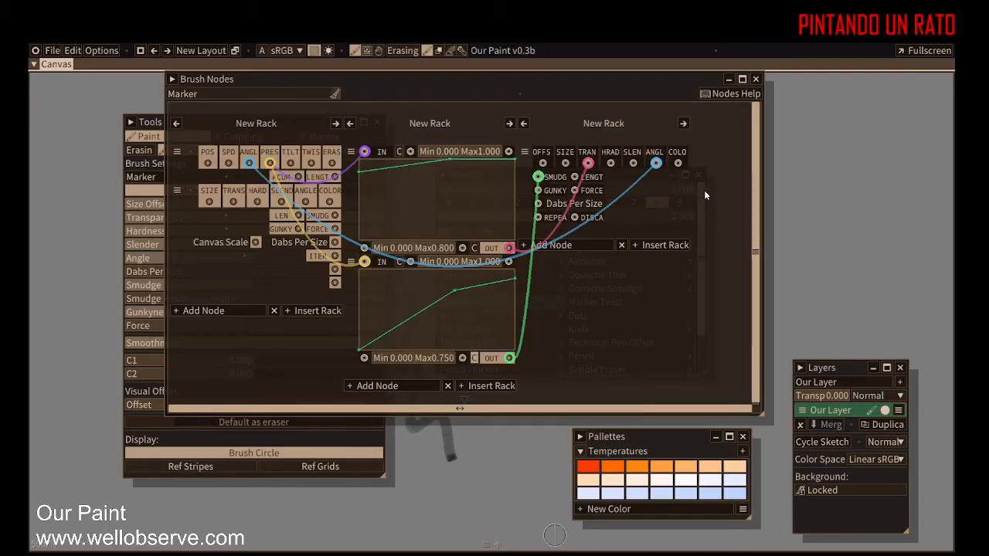
{"action": "mouse_move", "coordinate": [657, 164]}
{"action": "left_mouse_down"}
{"action": "mouse_move", "coordinate": [610, 280]}
{"action": "mouse_move", "coordinate": [502, 383]}
{"action": "mouse_move", "coordinate": [639, 164]}
{"action": "mouse_move", "coordinate": [629, 162]}
{"action": "mouse_move", "coordinate": [647, 183]}
{"action": "mouse_move", "coordinate": [656, 163]}
{"action": "left_mouse_up"}
{"action": "mouse_move", "coordinate": [656, 78]}
{"action": "left_mouse_down"}
{"action": "mouse_move", "coordinate": [777, 85]}
{"action": "mouse_move", "coordinate": [872, 107]}
{"action": "left_mouse_up"}
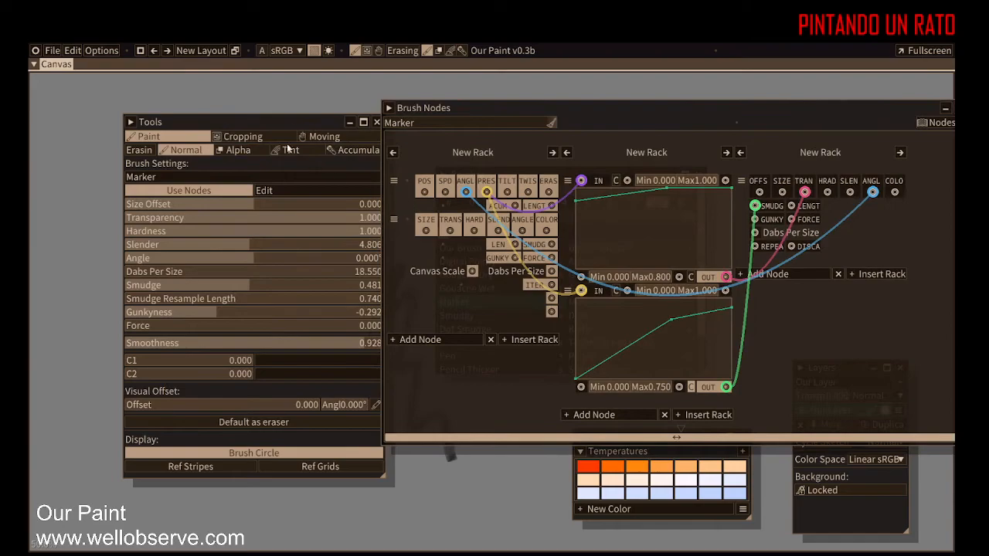
{"action": "mouse_move", "coordinate": [626, 118]}
{"action": "left_mouse_down"}
{"action": "mouse_move", "coordinate": [587, 220]}
{"action": "mouse_move", "coordinate": [523, 242]}
{"action": "left_mouse_up"}
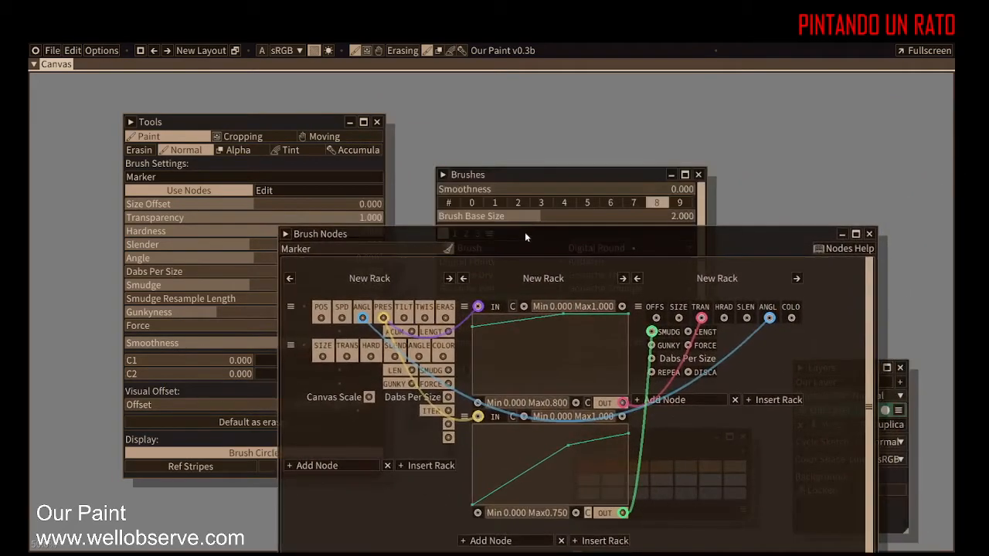
Step: Move and shorten the Brushes panel at the upper left and move the Tools panel beside it
{"action": "mouse_move", "coordinate": [575, 170]}
{"action": "left_mouse_down"}
{"action": "mouse_move", "coordinate": [195, 118]}
{"action": "mouse_move", "coordinate": [177, 93]}
{"action": "left_mouse_up"}
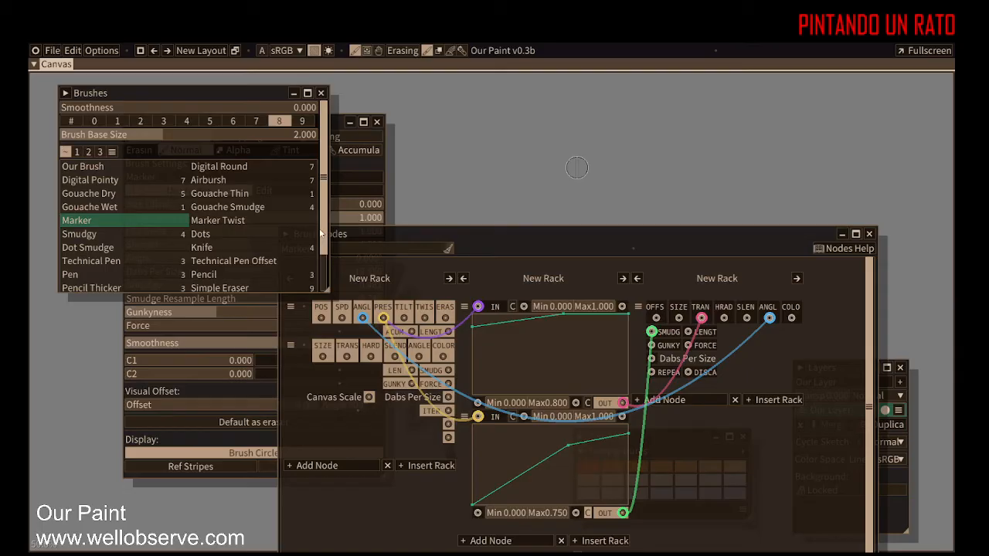
{"action": "mouse_move", "coordinate": [321, 232]}
{"action": "left_mouse_down"}
{"action": "mouse_move", "coordinate": [330, 275]}
{"action": "mouse_move", "coordinate": [325, 172]}
{"action": "left_mouse_up"}
{"action": "left_click_drag", "start_coordinate": [245, 99], "coordinate": [220, 105]}
{"action": "left_click", "coordinate": [322, 123]}
{"action": "left_click_drag", "start_coordinate": [320, 121], "coordinate": [481, 104]}
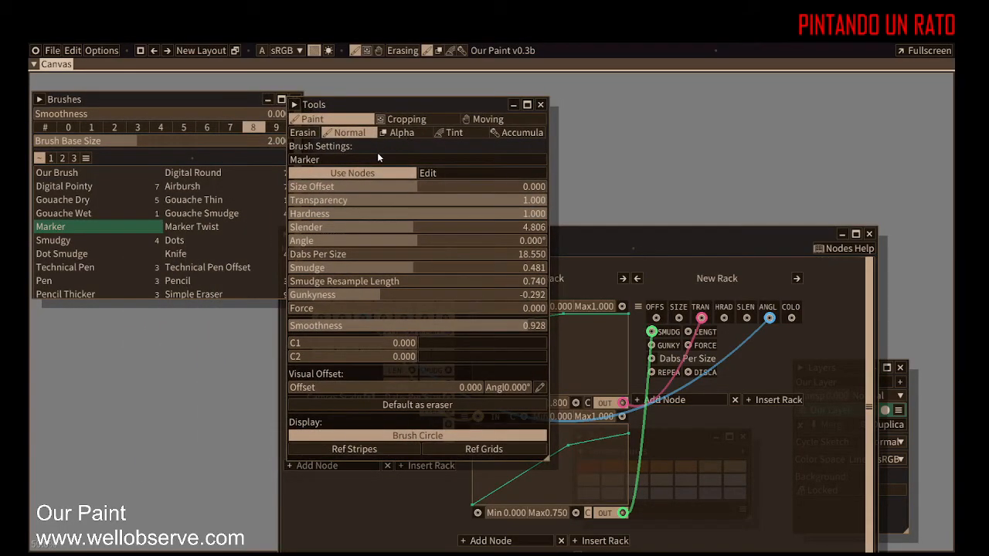
{"action": "left_click", "coordinate": [549, 465]}
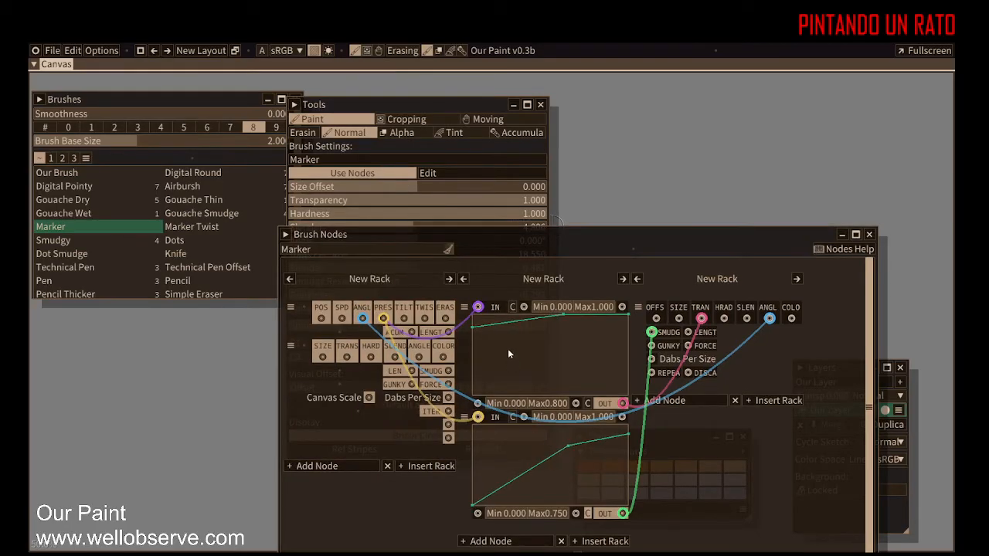
Step: Duplicate the Marker brush from the Brushes panel to create a copy
{"action": "left_click", "coordinate": [454, 105]}
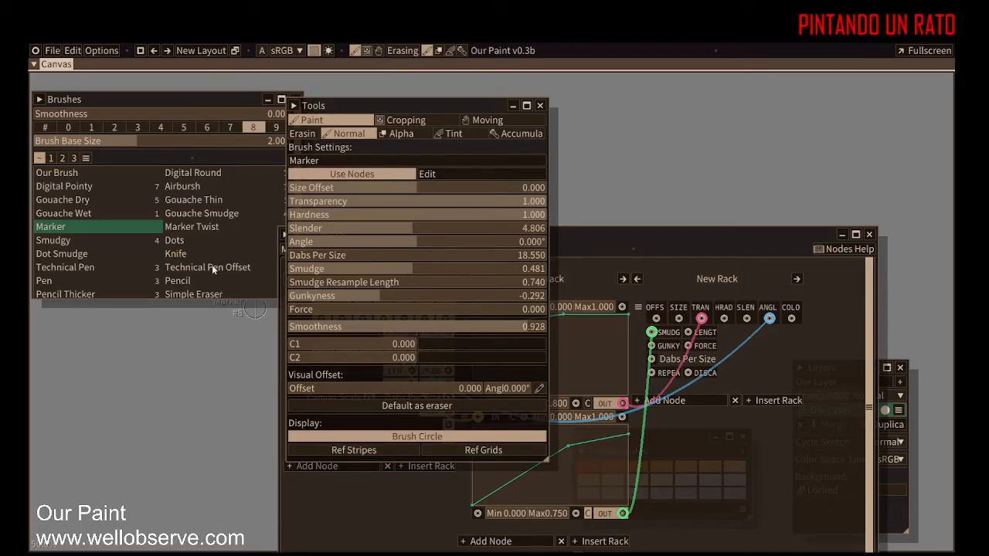
{"action": "left_click", "coordinate": [187, 99]}
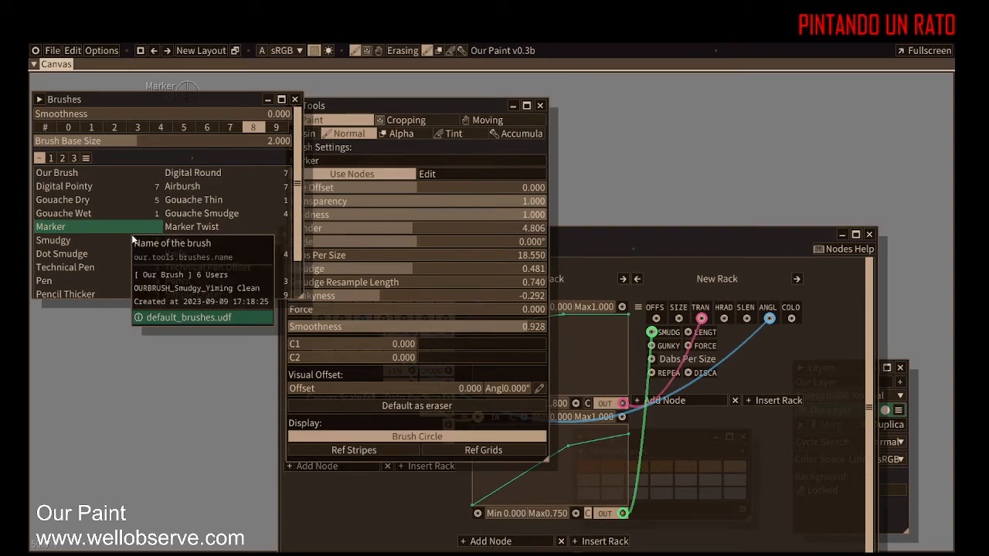
{"action": "mouse_move", "coordinate": [108, 225]}
{"action": "left_mouse_down"}
{"action": "mouse_move", "coordinate": [157, 243]}
{"action": "mouse_move", "coordinate": [243, 238]}
{"action": "mouse_move", "coordinate": [82, 228]}
{"action": "left_mouse_up"}
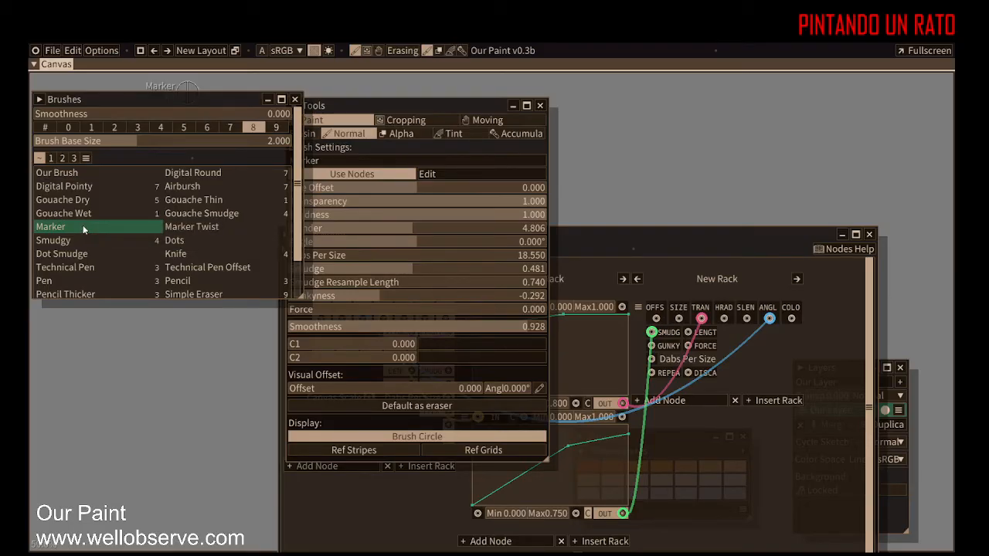
{"action": "right_click", "coordinate": [83, 230]}
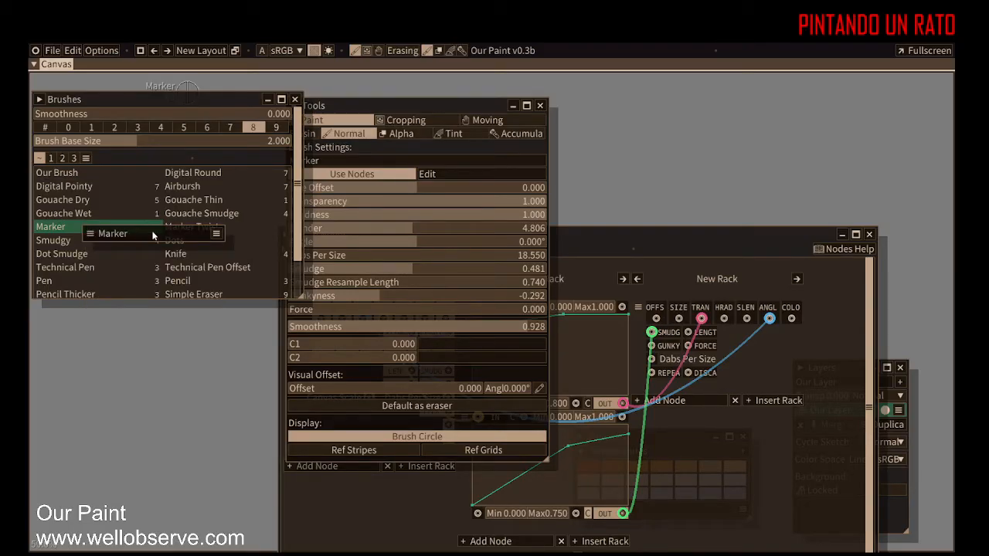
{"action": "left_click", "coordinate": [215, 238]}
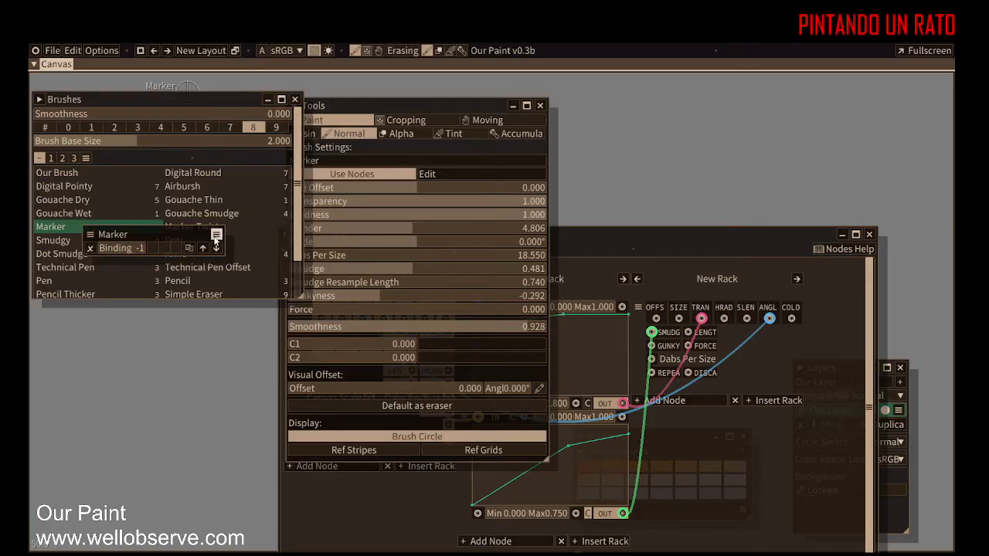
{"action": "left_click", "coordinate": [188, 247]}
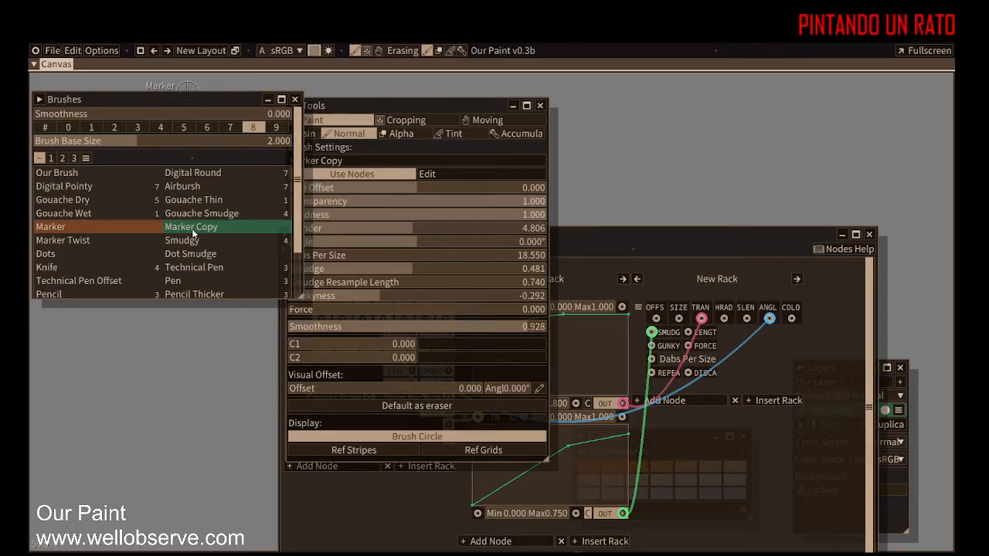
Step: Set the Marker Copy brush's Transparency to about 0.288 and move the Tools panel lower
{"action": "left_click", "coordinate": [123, 223]}
{"action": "left_click", "coordinate": [223, 227]}
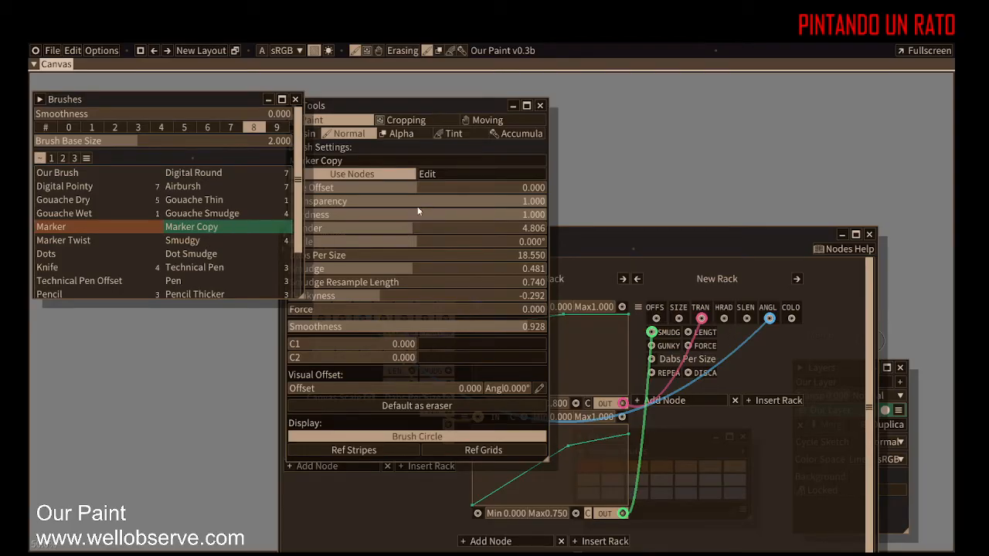
{"action": "left_click_drag", "start_coordinate": [375, 105], "coordinate": [465, 111]}
{"action": "left_click_drag", "start_coordinate": [465, 196], "coordinate": [429, 225]}
{"action": "left_click_drag", "start_coordinate": [573, 235], "coordinate": [348, 226]}
Step: Switch between Marker and Marker Copy to compare their brush settings
{"action": "left_click", "coordinate": [79, 225]}
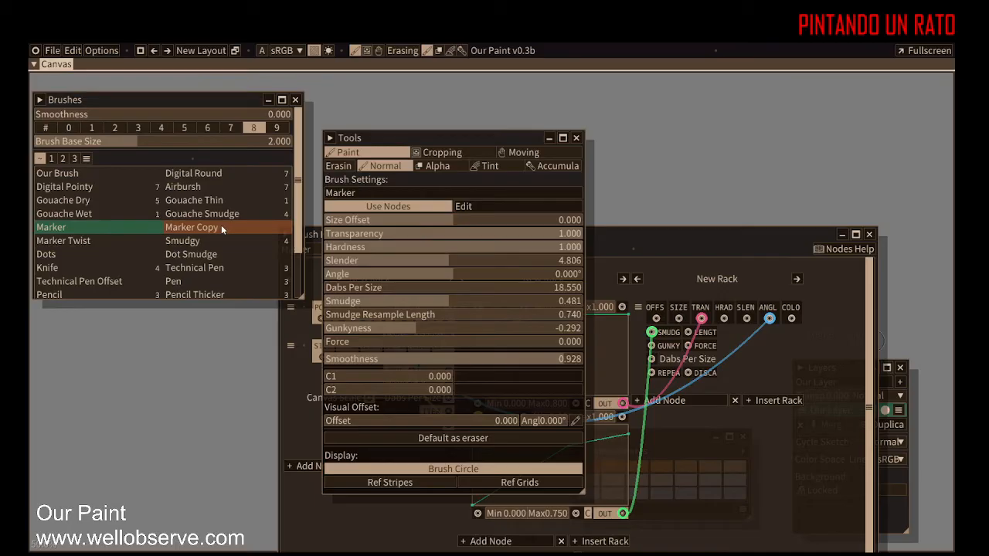
{"action": "left_click", "coordinate": [220, 227]}
{"action": "left_click", "coordinate": [103, 228]}
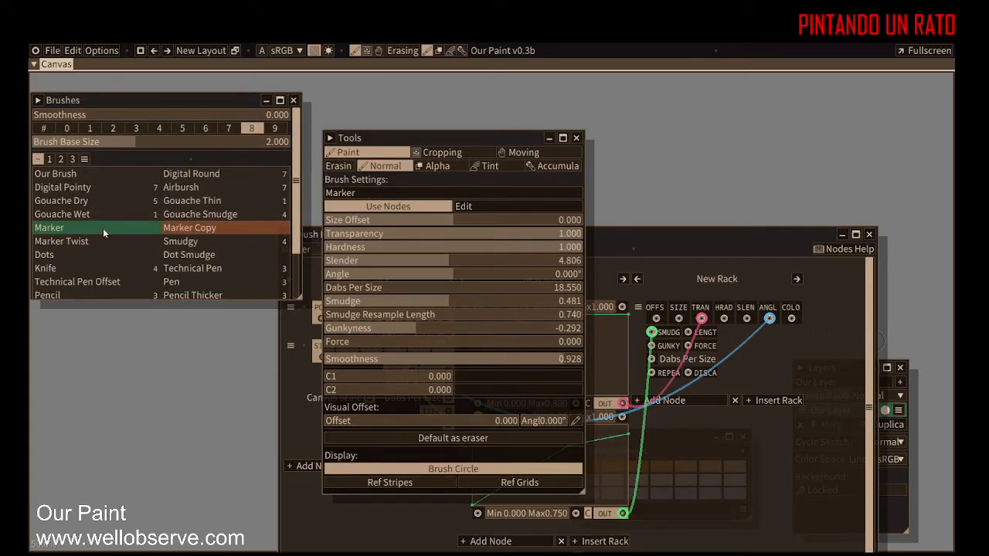
{"action": "left_click", "coordinate": [250, 226]}
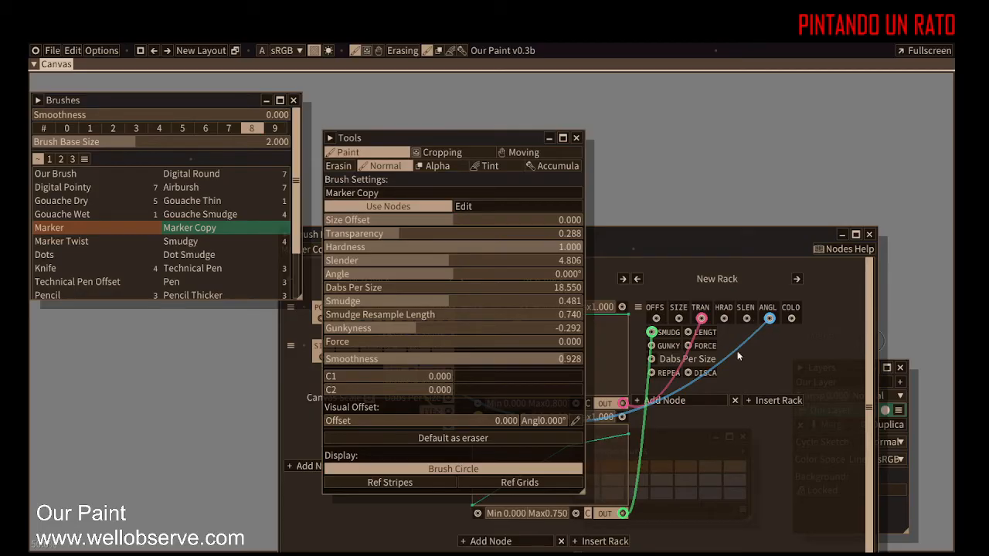
Step: Bring the Brush Nodes panel over the Tools panel and switch between Marker and Marker Copy to compare their nodes
{"action": "mouse_move", "coordinate": [770, 321]}
{"action": "left_mouse_down"}
{"action": "mouse_move", "coordinate": [782, 402]}
{"action": "mouse_move", "coordinate": [797, 198]}
{"action": "mouse_move", "coordinate": [812, 238]}
{"action": "mouse_move", "coordinate": [743, 368]}
{"action": "left_mouse_up"}
{"action": "left_click_drag", "start_coordinate": [744, 235], "coordinate": [740, 371]}
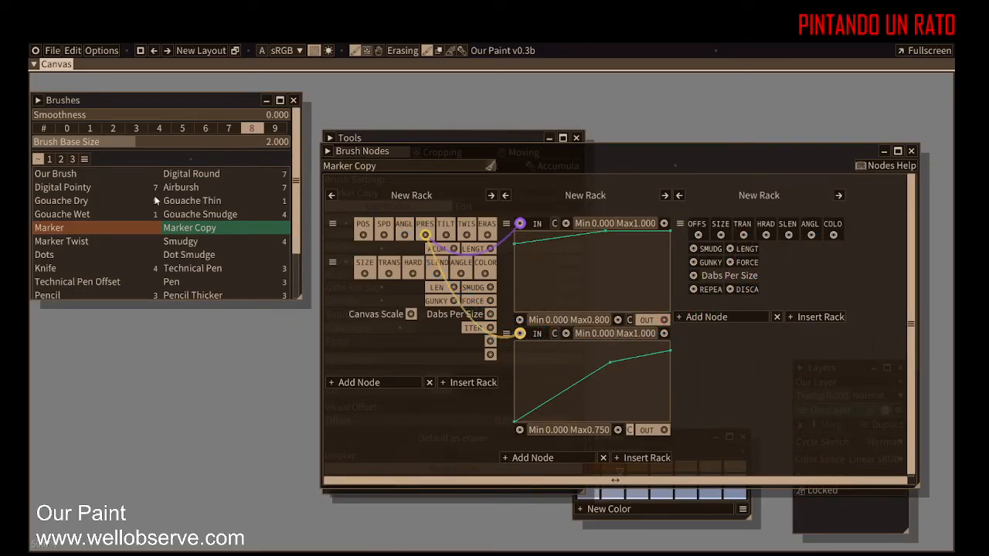
{"action": "left_click", "coordinate": [108, 229]}
{"action": "left_click", "coordinate": [190, 229]}
{"action": "left_click", "coordinate": [118, 230]}
{"action": "left_click", "coordinate": [185, 231]}
{"action": "left_click", "coordinate": [129, 230]}
{"action": "left_click", "coordinate": [193, 232]}
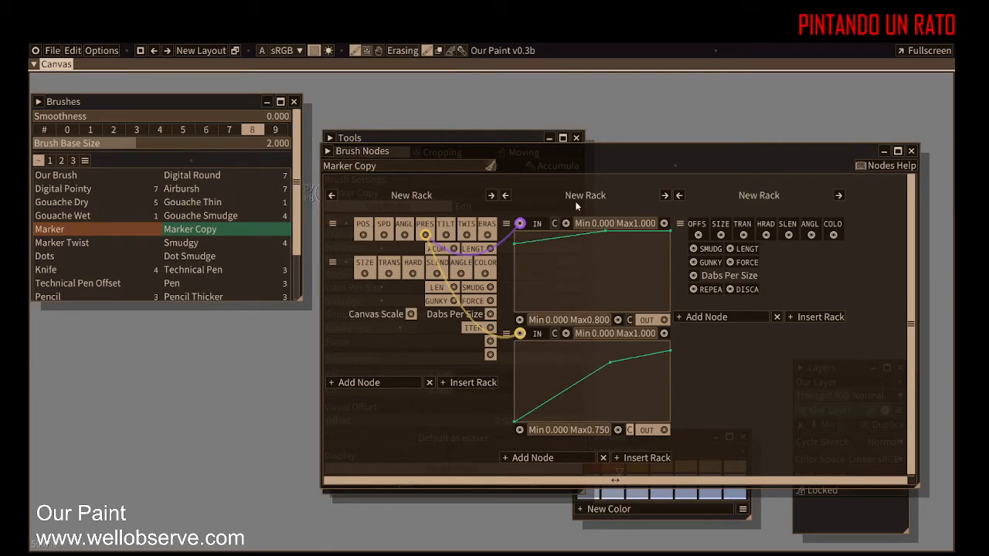
Step: Delete all three racks from the Marker Copy brush's node graph
{"action": "left_click", "coordinate": [430, 383]}
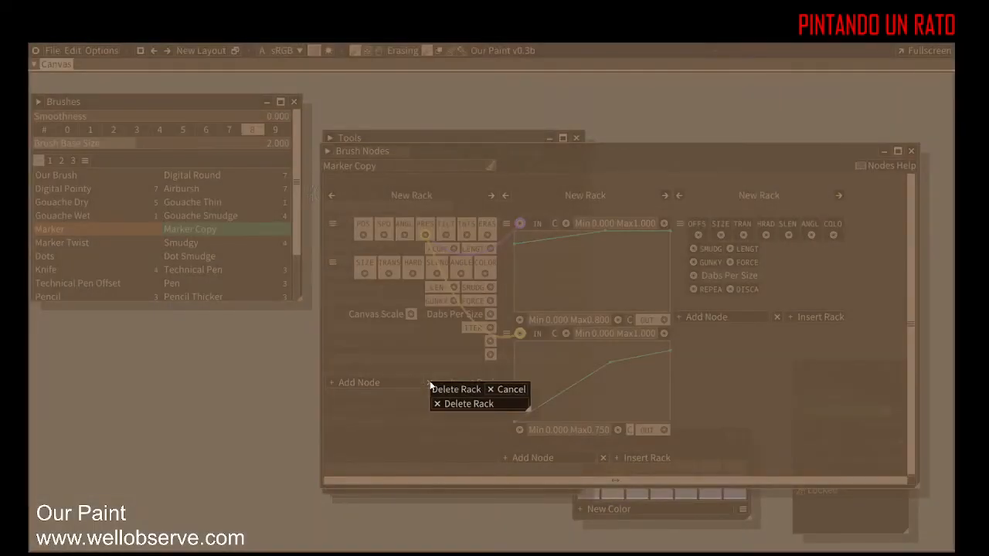
{"action": "left_click", "coordinate": [468, 404]}
{"action": "left_click", "coordinate": [431, 459]}
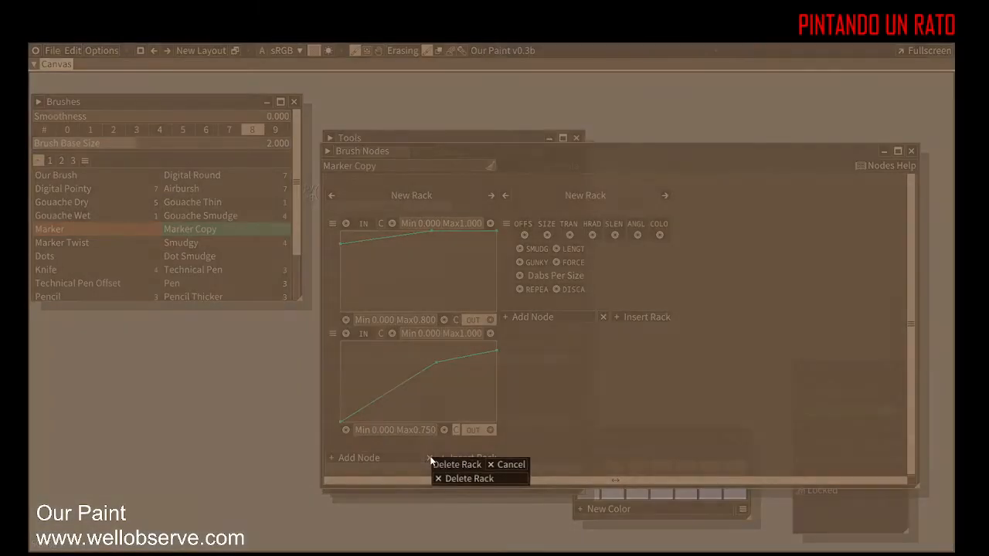
{"action": "left_click", "coordinate": [468, 479]}
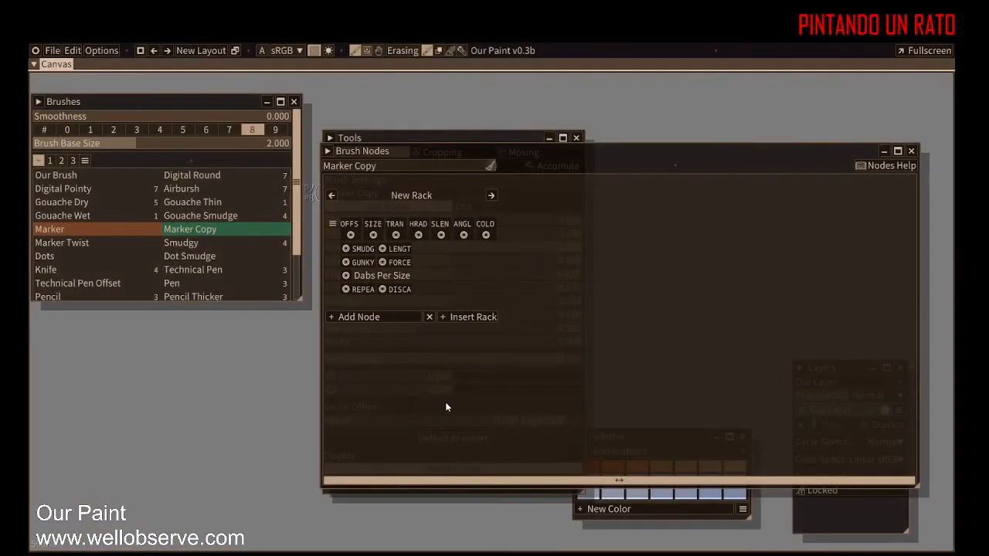
{"action": "left_click", "coordinate": [430, 318]}
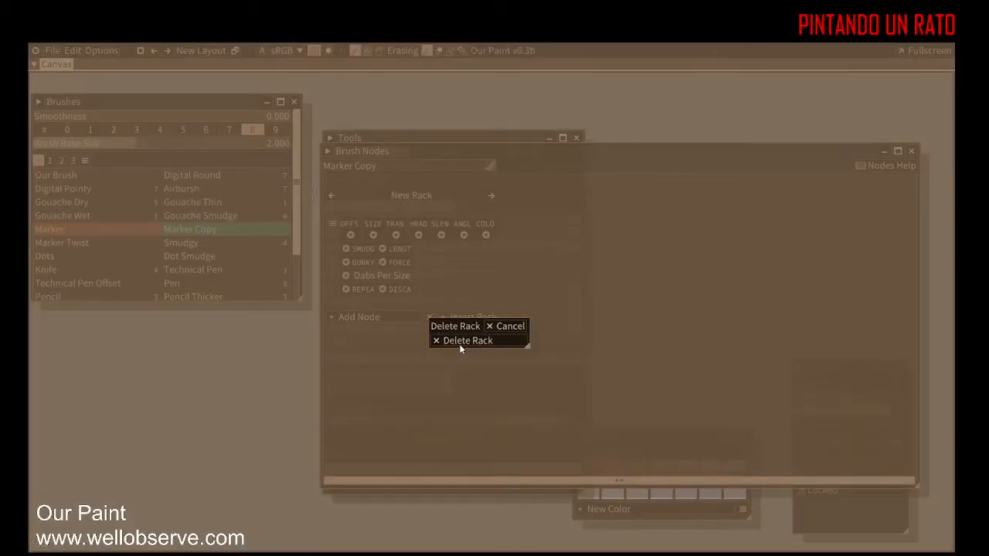
{"action": "left_click", "coordinate": [462, 341]}
Step: Reposition the Brush Nodes panel and switch to Marker and back to Marker Copy to compare node graphs
{"action": "mouse_move", "coordinate": [686, 154]}
{"action": "left_mouse_down"}
{"action": "mouse_move", "coordinate": [704, 163]}
{"action": "mouse_move", "coordinate": [623, 234]}
{"action": "mouse_move", "coordinate": [701, 181]}
{"action": "left_mouse_up"}
{"action": "mouse_move", "coordinate": [723, 157]}
{"action": "left_mouse_down"}
{"action": "mouse_move", "coordinate": [766, 133]}
{"action": "mouse_move", "coordinate": [672, 140]}
{"action": "left_mouse_up"}
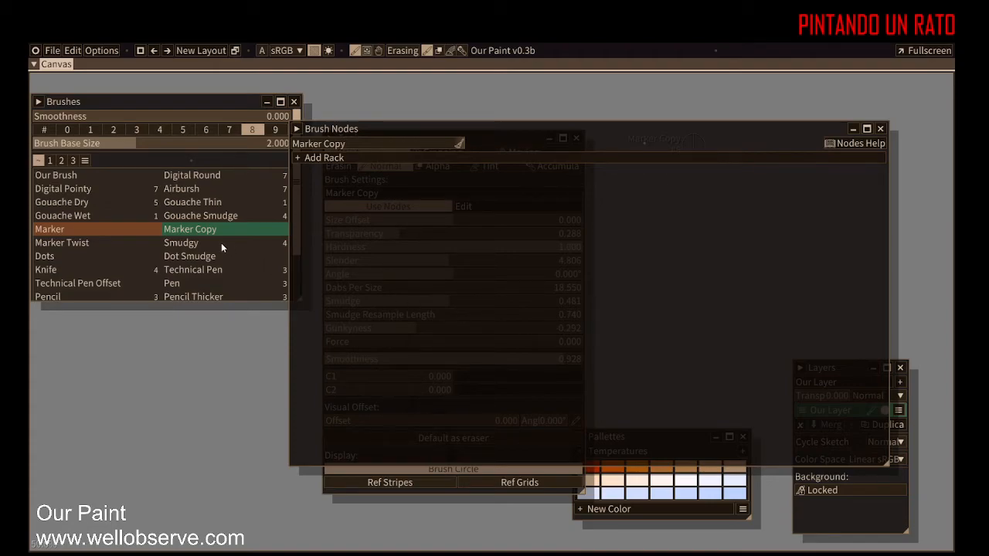
{"action": "left_click", "coordinate": [136, 232]}
{"action": "left_click", "coordinate": [136, 224]}
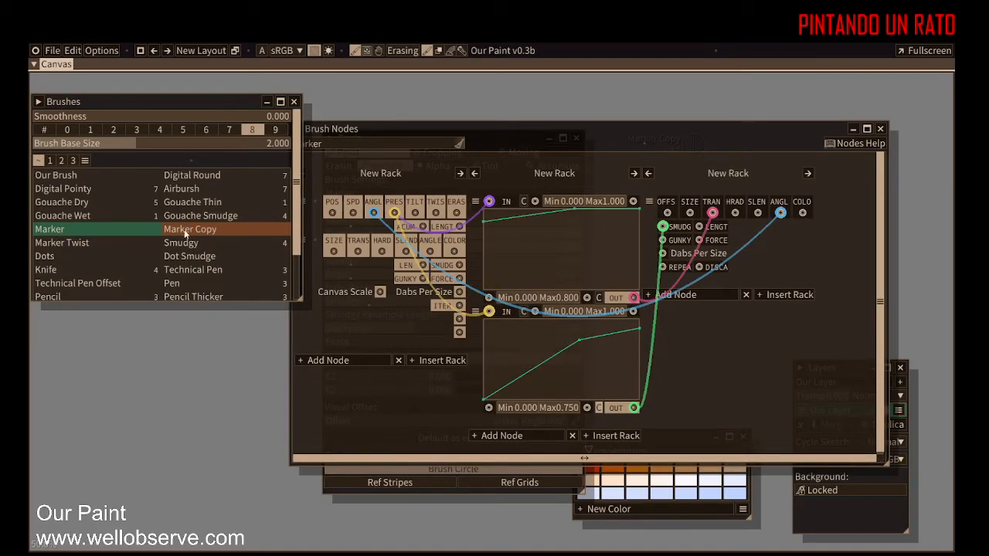
{"action": "left_click", "coordinate": [228, 230]}
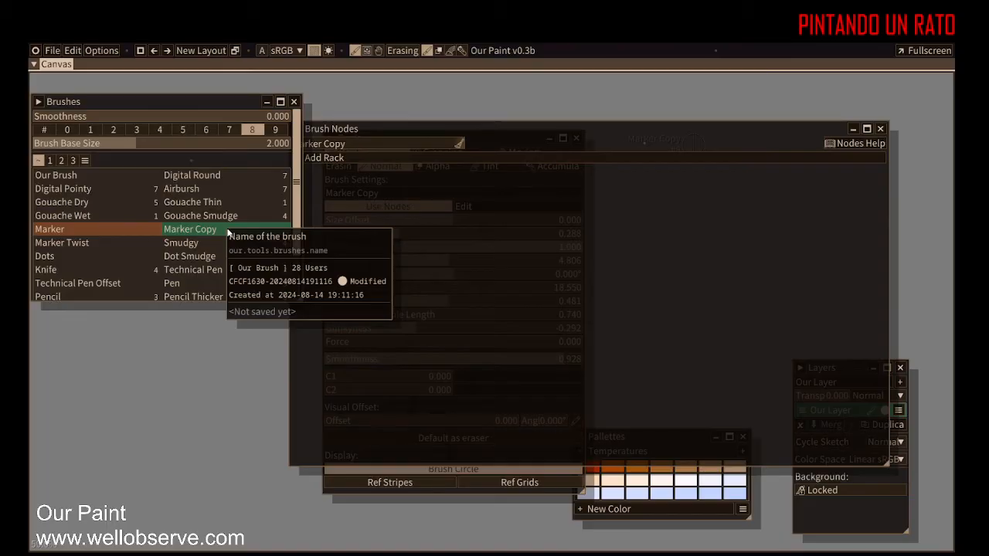
{"action": "left_click_drag", "start_coordinate": [607, 145], "coordinate": [628, 150]}
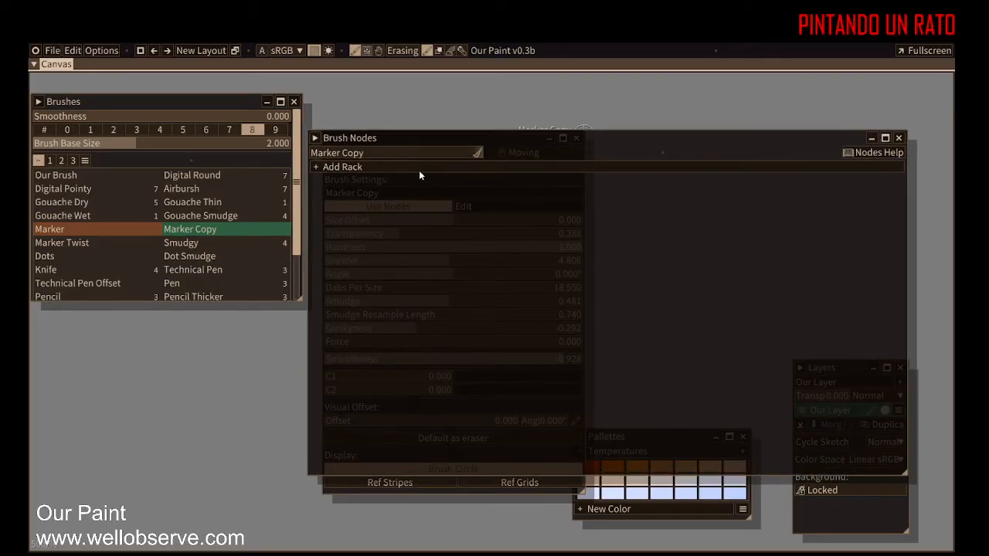
Step: Add a new rack to Marker Copy and browse the node categories in the Add Node list
{"action": "left_click", "coordinate": [316, 167]}
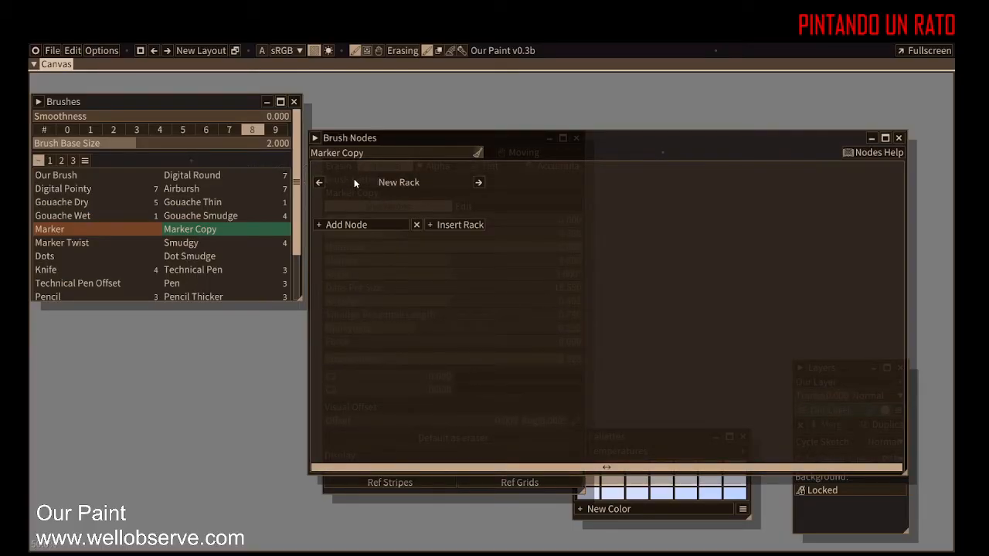
{"action": "left_click", "coordinate": [357, 226]}
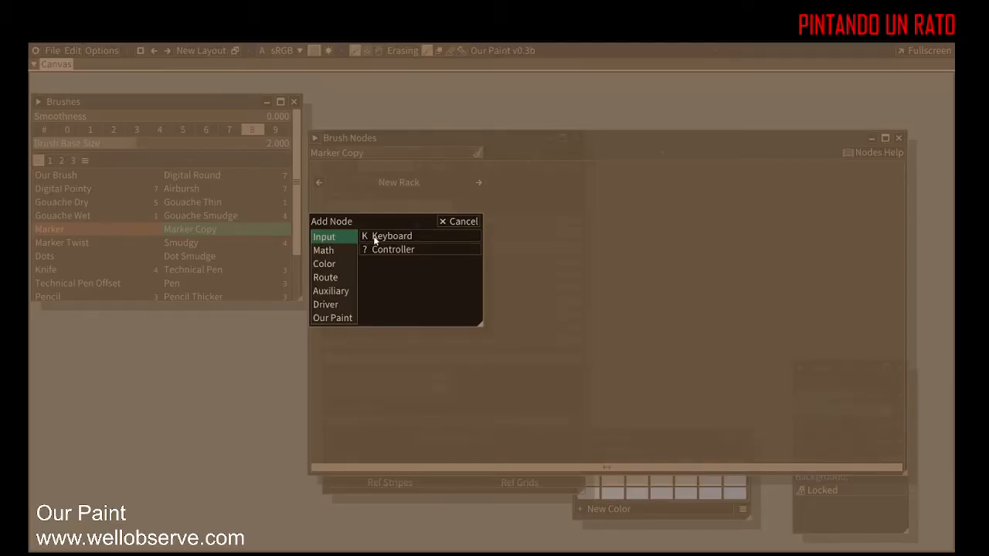
{"action": "left_click", "coordinate": [338, 253]}
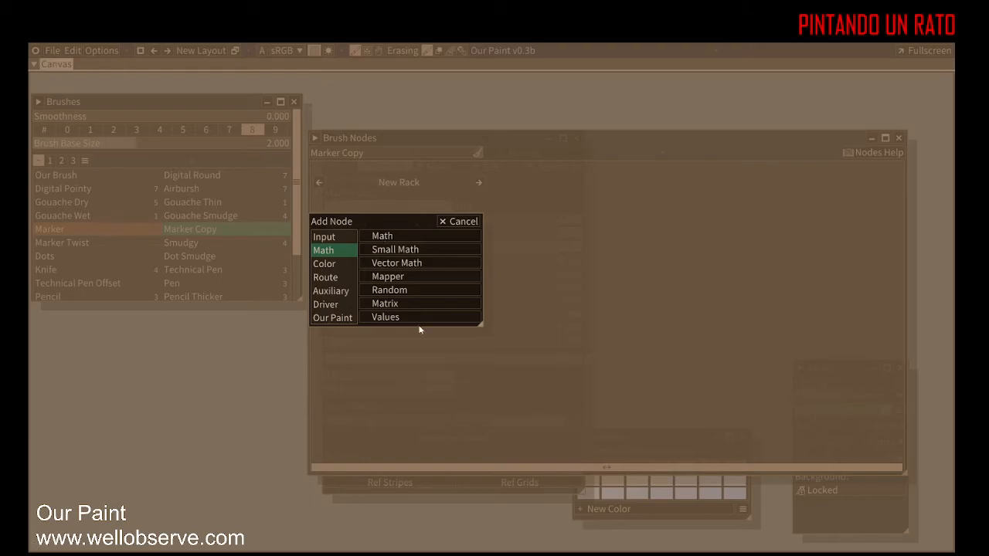
{"action": "left_click", "coordinate": [323, 265]}
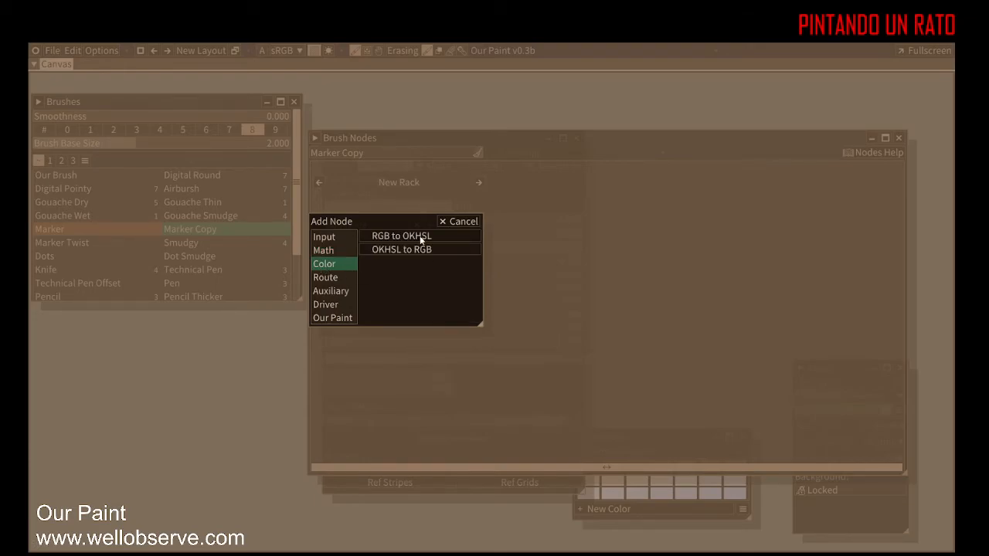
{"action": "left_click", "coordinate": [327, 276]}
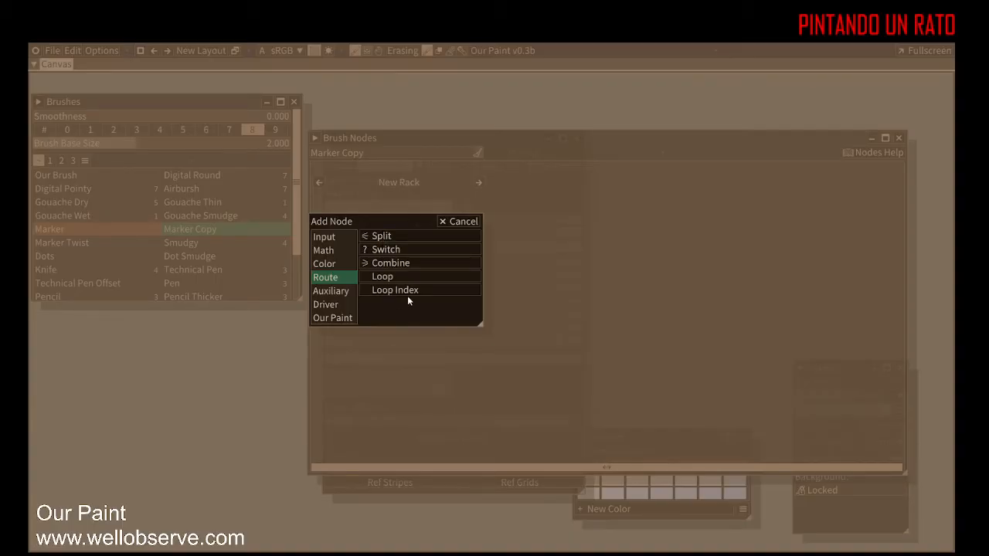
{"action": "left_click", "coordinate": [327, 294]}
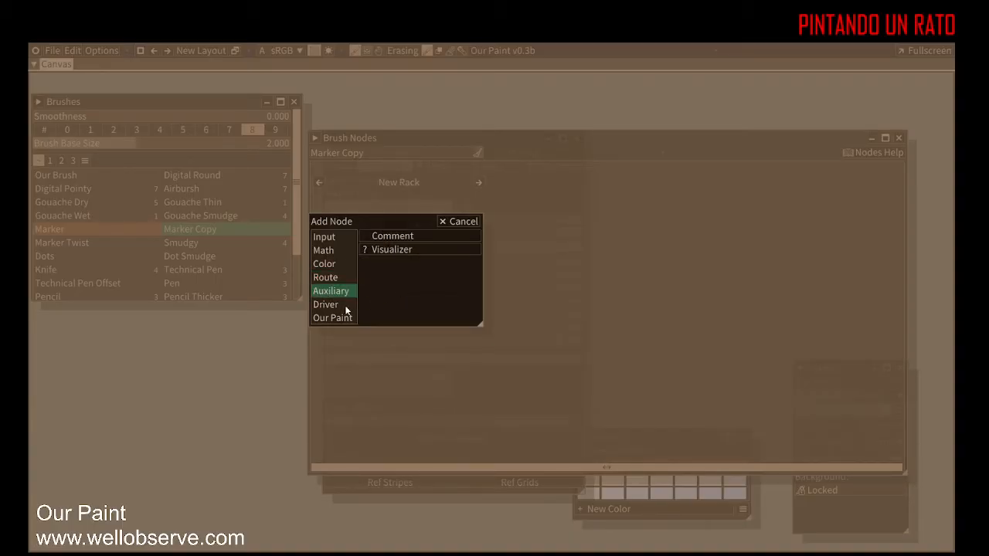
{"action": "left_click", "coordinate": [333, 306]}
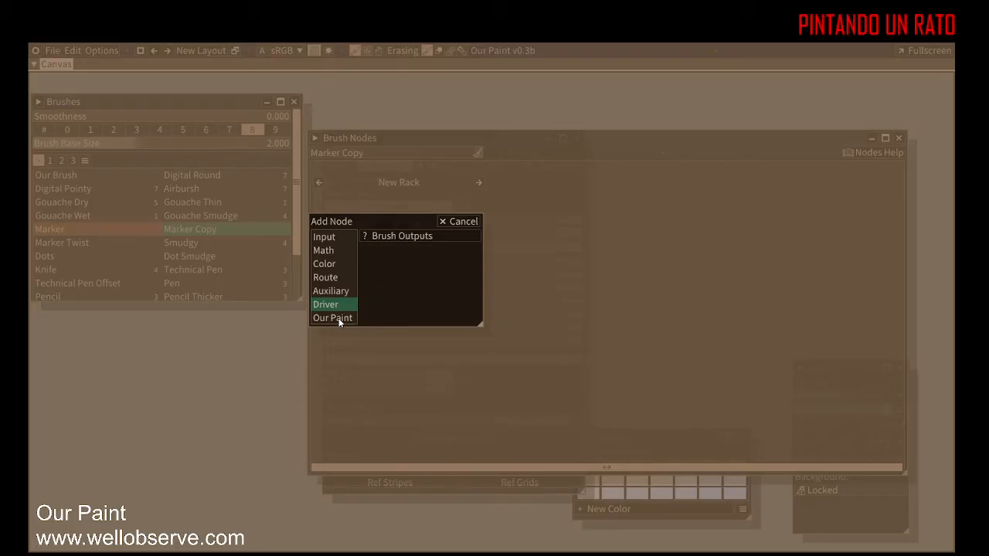
{"action": "left_click", "coordinate": [340, 320]}
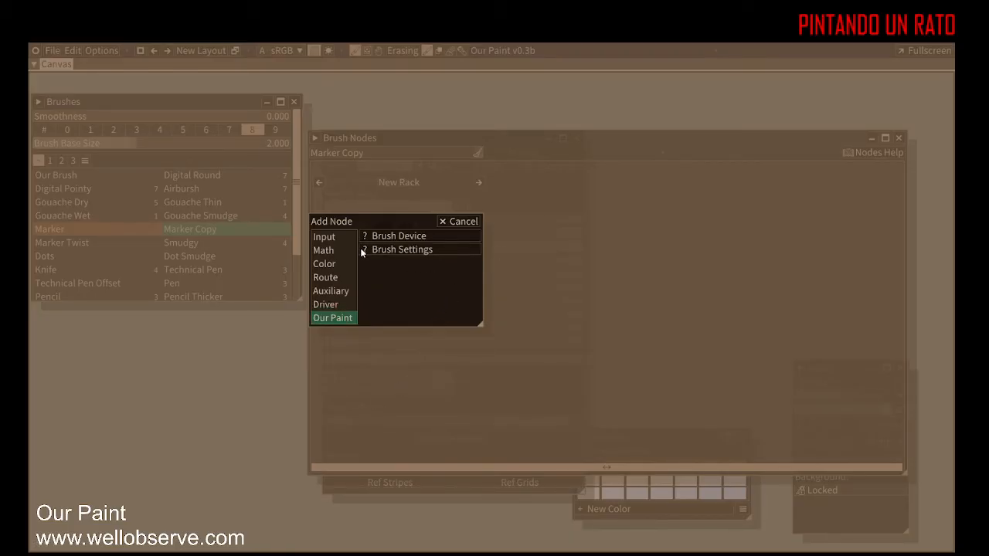
{"action": "left_click", "coordinate": [335, 307]}
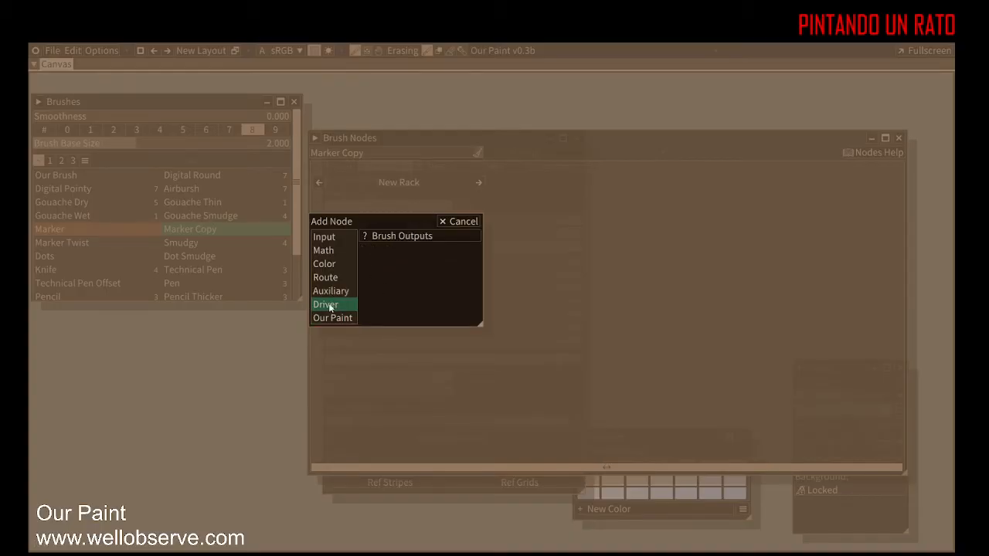
{"action": "left_click", "coordinate": [332, 296]}
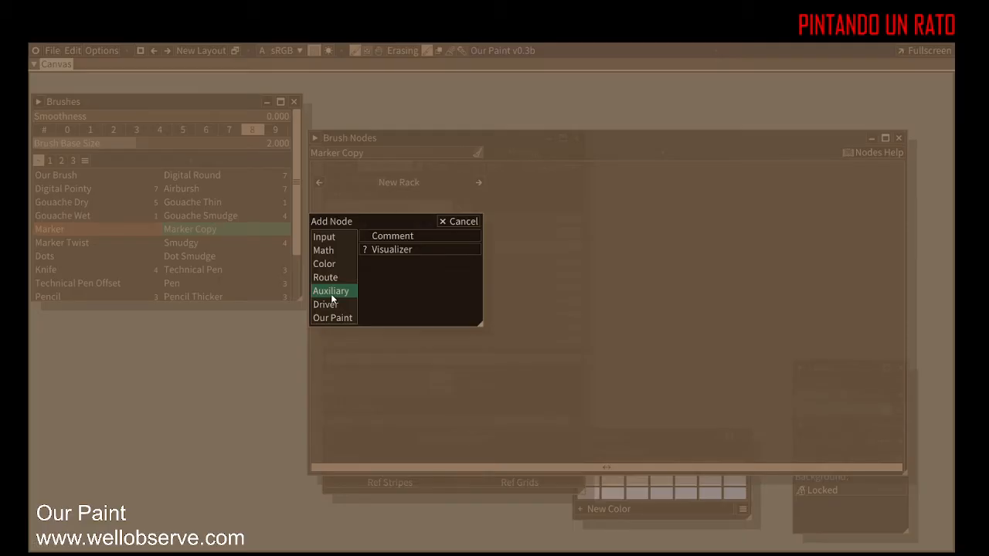
Step: Add a Brush Device node from the Our Paint category to the new rack
{"action": "left_click", "coordinate": [337, 238]}
{"action": "left_click", "coordinate": [340, 318]}
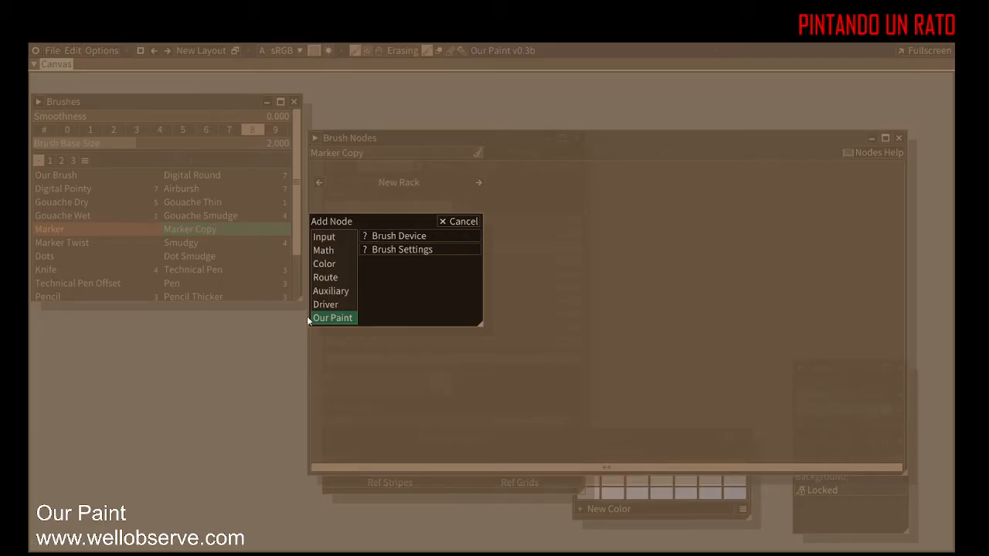
{"action": "left_click", "coordinate": [382, 242]}
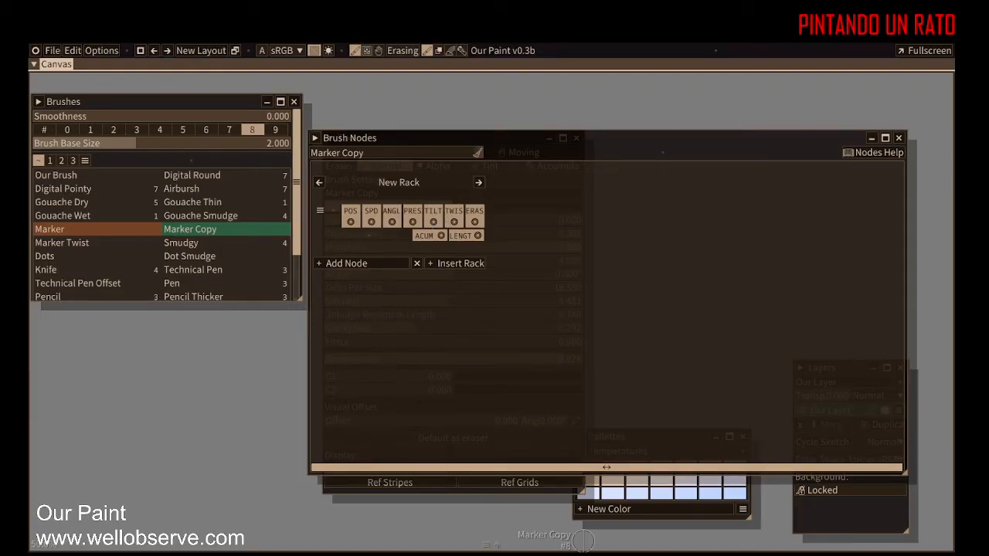
Step: Add a Small Math node to the first rack and delete it again
{"action": "left_click", "coordinate": [368, 263]}
{"action": "left_click", "coordinate": [353, 291]}
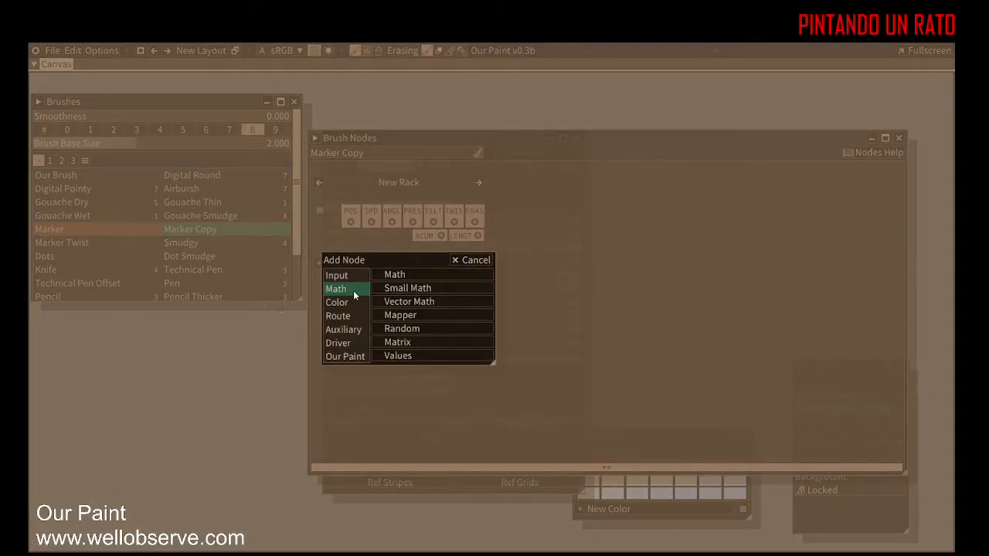
{"action": "left_click", "coordinate": [405, 287]}
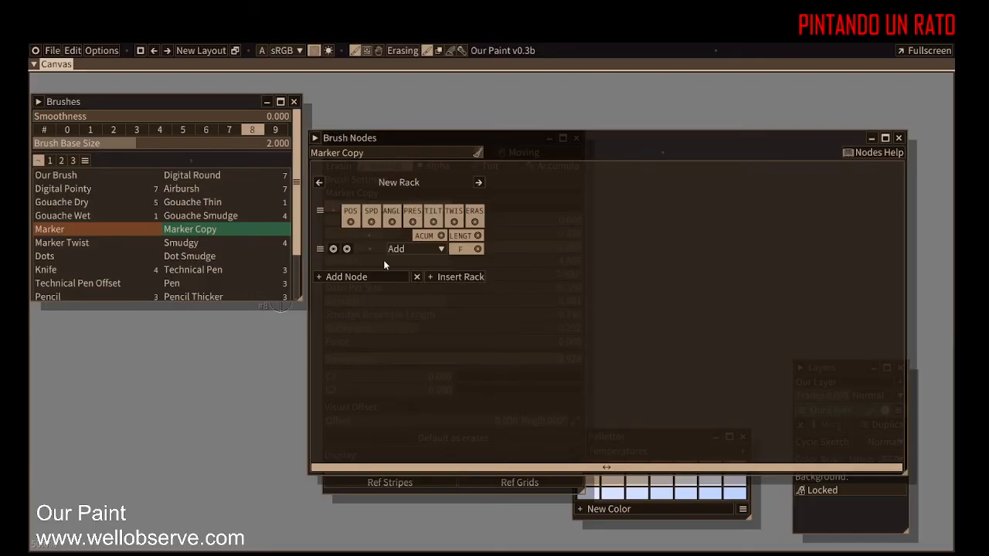
{"action": "right_click", "coordinate": [363, 250]}
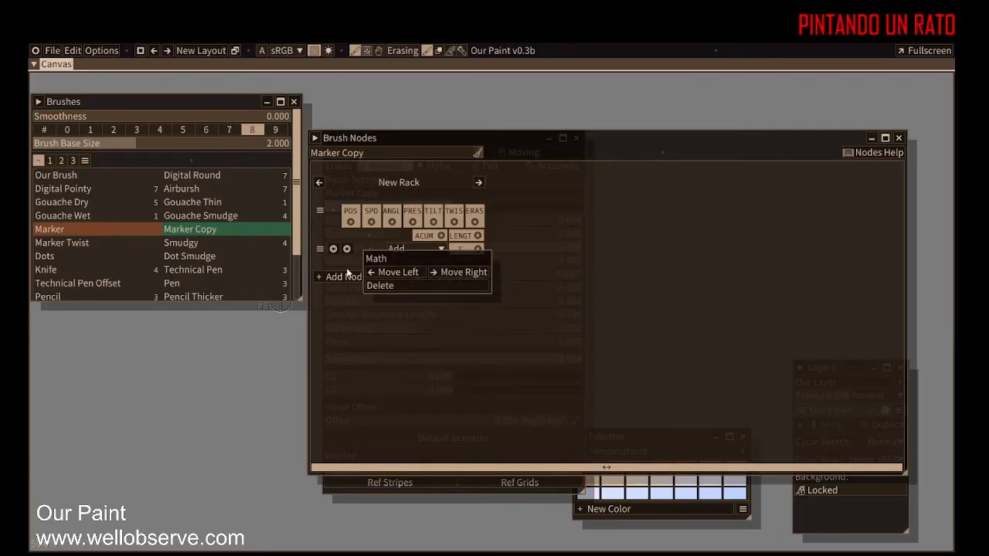
{"action": "left_click", "coordinate": [387, 288]}
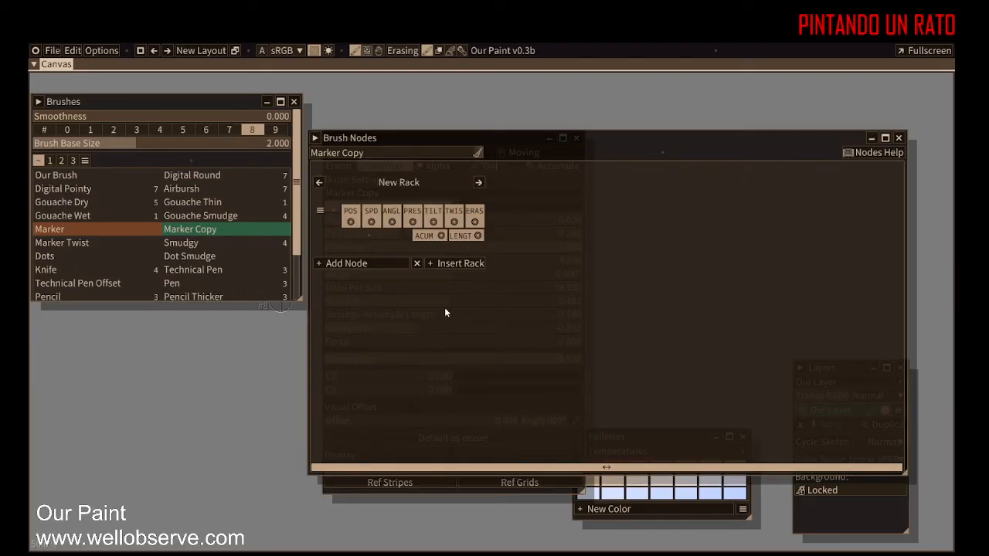
Step: Add a Math node to the first rack and insert a new rack after it
{"action": "left_click", "coordinate": [339, 265]}
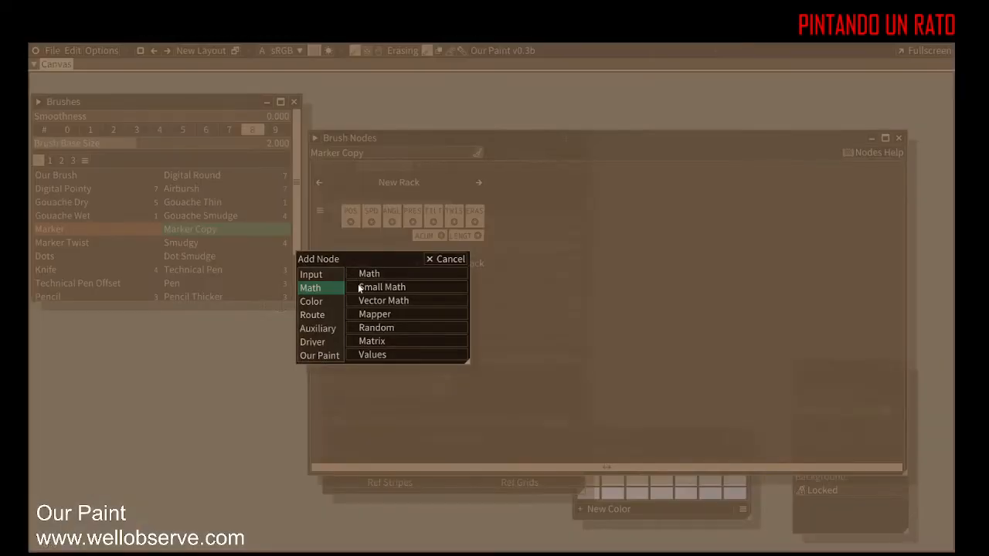
{"action": "left_click", "coordinate": [387, 273]}
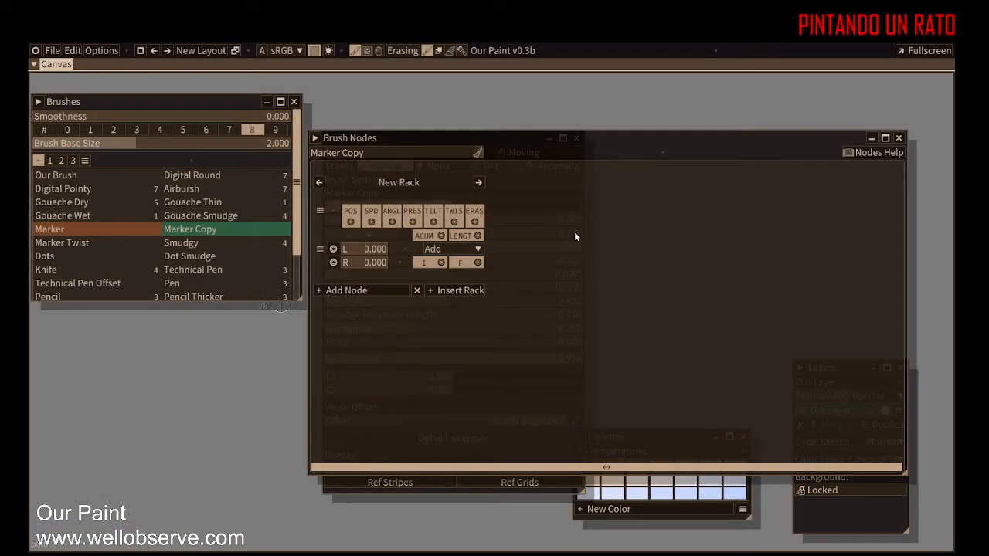
{"action": "left_click", "coordinate": [458, 292]}
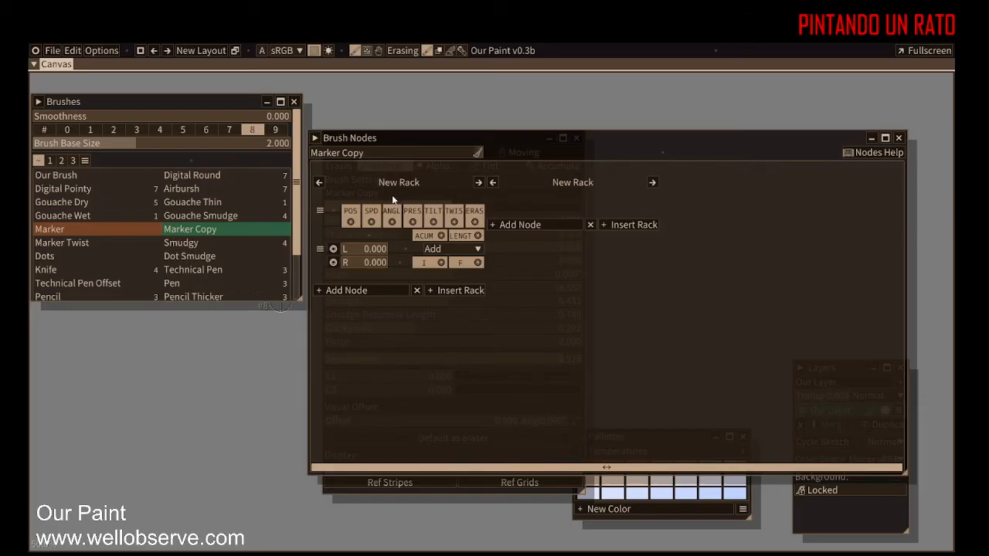
Step: Add a Brush Settings node from the Our Paint category to the new rack
{"action": "left_click", "coordinate": [530, 225]}
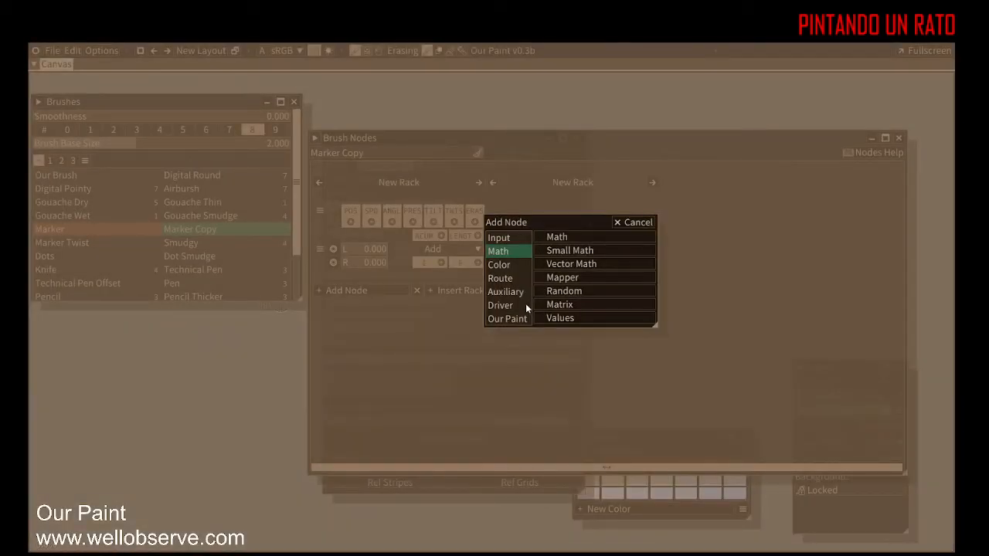
{"action": "left_click", "coordinate": [516, 323]}
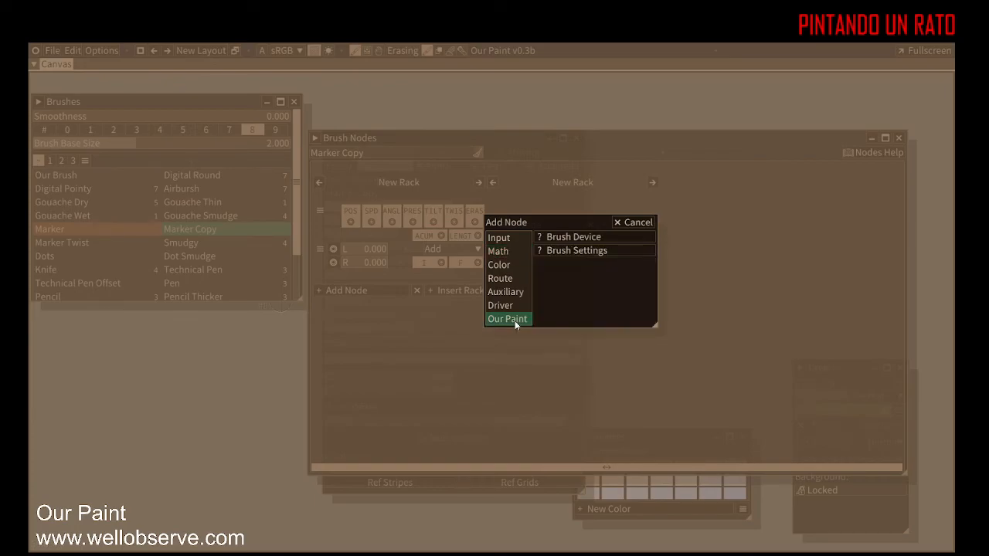
{"action": "left_click", "coordinate": [576, 251]}
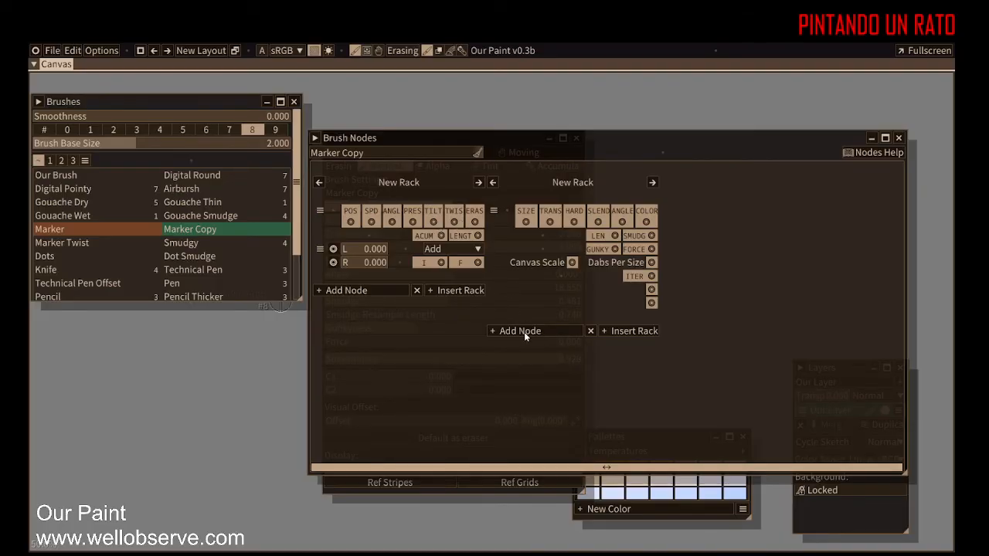
Step: Insert a third rack and add a Visualizer node from the Auxiliary category
{"action": "left_click", "coordinate": [634, 331]}
{"action": "left_click", "coordinate": [706, 225]}
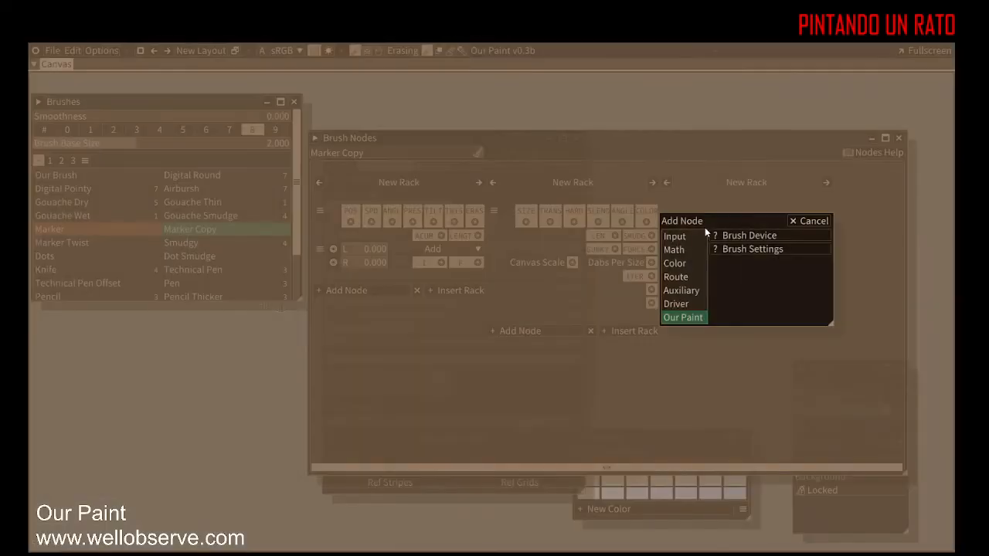
{"action": "left_click", "coordinate": [685, 292]}
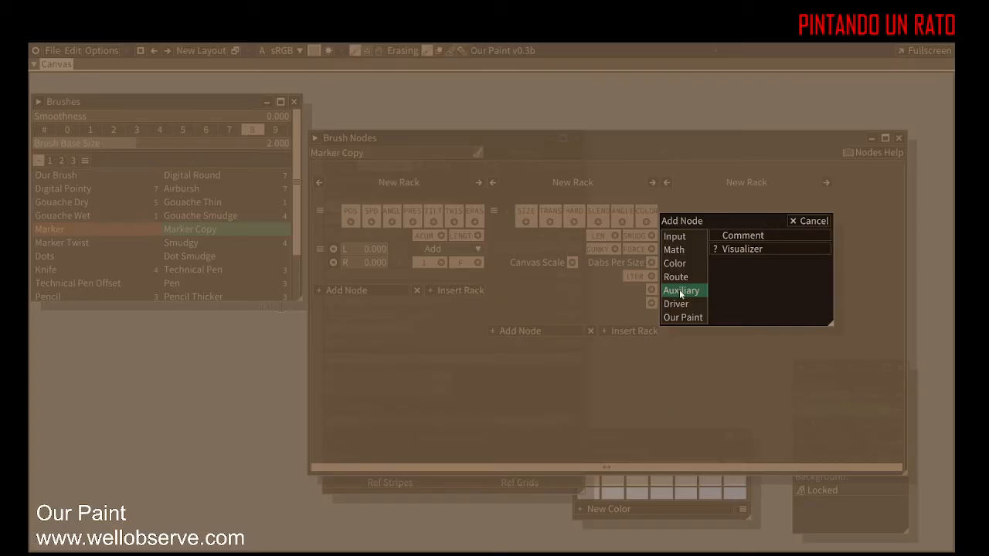
{"action": "left_click", "coordinate": [733, 248]}
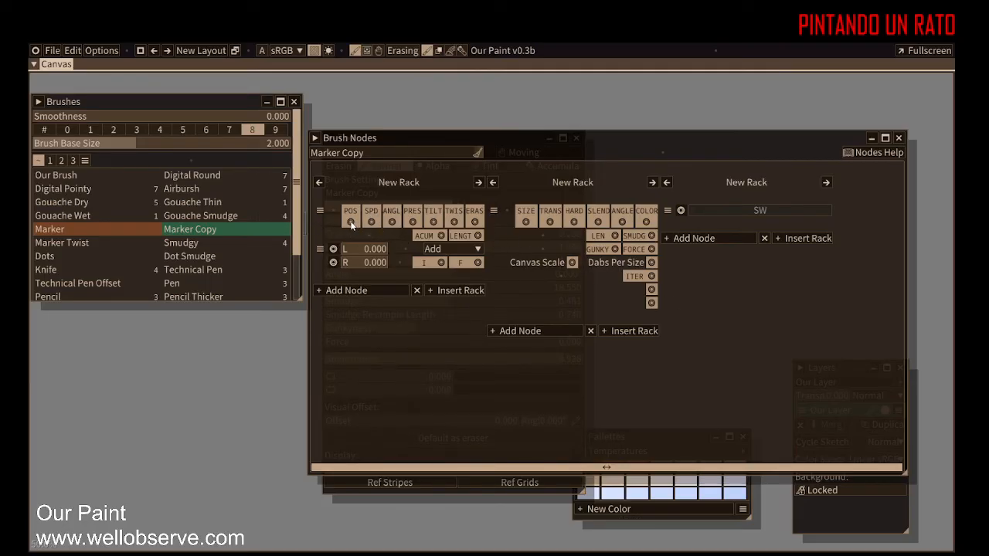
Step: Link the SPD output to the Visualizer node's input and move the Brush Nodes panel aside
{"action": "mouse_move", "coordinate": [370, 221]}
{"action": "left_mouse_down"}
{"action": "mouse_move", "coordinate": [499, 292]}
{"action": "mouse_move", "coordinate": [575, 294]}
{"action": "mouse_move", "coordinate": [685, 225]}
{"action": "mouse_move", "coordinate": [674, 323]}
{"action": "mouse_move", "coordinate": [662, 177]}
{"action": "mouse_move", "coordinate": [681, 210]}
{"action": "left_mouse_up"}
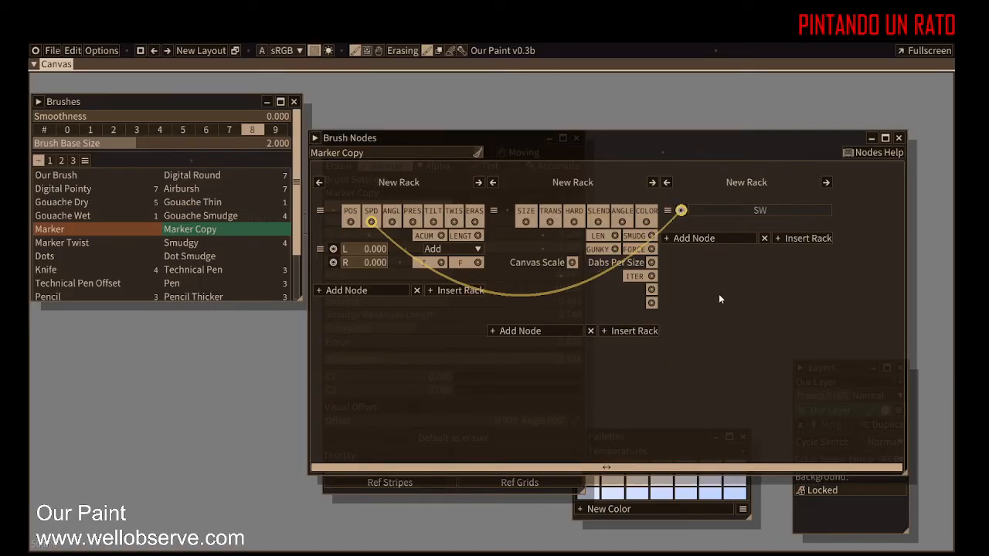
{"action": "mouse_move", "coordinate": [503, 406]}
{"action": "left_mouse_down"}
{"action": "mouse_move", "coordinate": [528, 412]}
{"action": "mouse_move", "coordinate": [453, 384]}
{"action": "left_mouse_up"}
{"action": "left_click_drag", "start_coordinate": [685, 139], "coordinate": [475, 126]}
Step: Paint test strokes on the canvas to watch the speed visualization
{"action": "left_click_drag", "start_coordinate": [713, 253], "coordinate": [821, 189]}
{"action": "left_click_drag", "start_coordinate": [709, 224], "coordinate": [804, 184]}
{"action": "left_click_drag", "start_coordinate": [722, 177], "coordinate": [859, 164]}
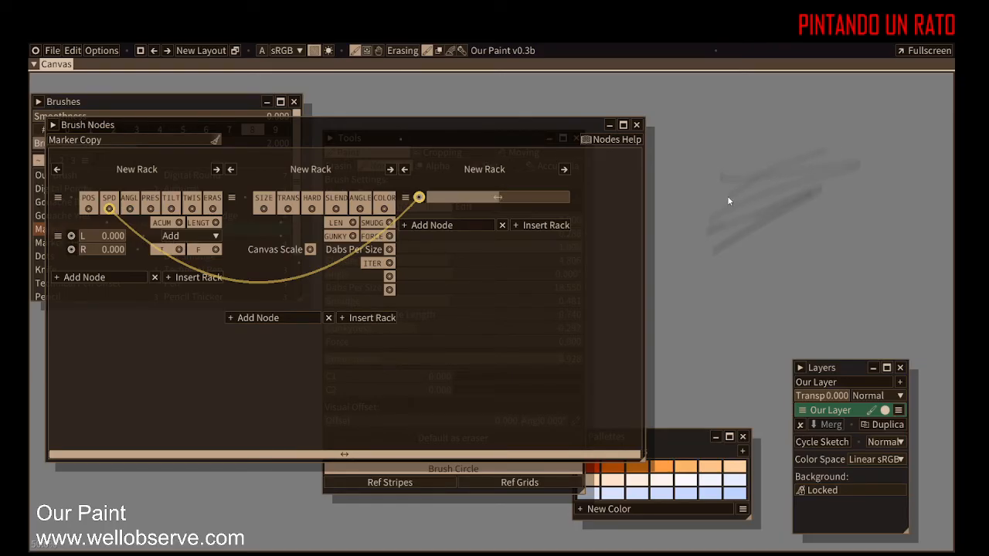
{"action": "left_click_drag", "start_coordinate": [691, 274], "coordinate": [839, 167]}
{"action": "left_click_drag", "start_coordinate": [729, 221], "coordinate": [866, 139]}
{"action": "left_click_drag", "start_coordinate": [734, 215], "coordinate": [879, 137]}
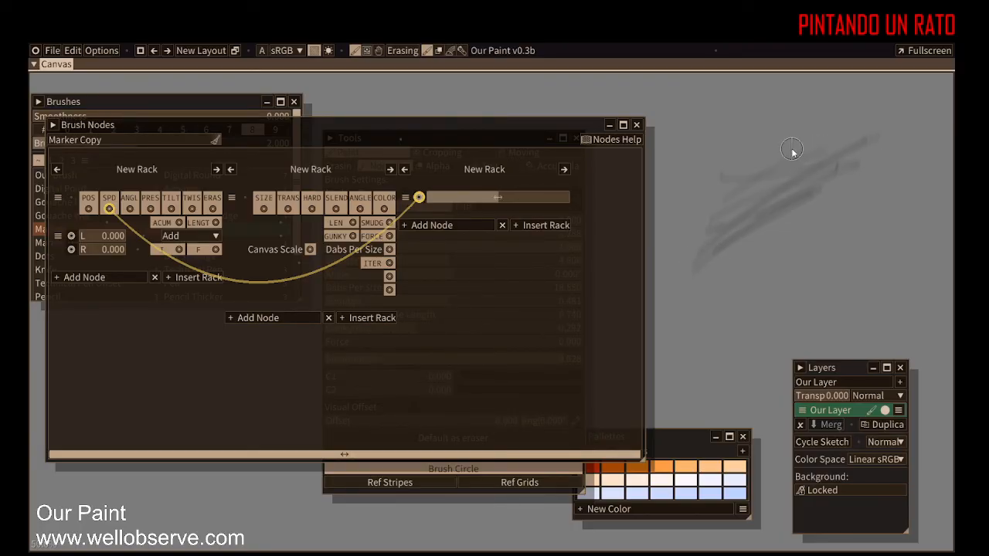
Step: Reconnect the Visualizer input to the PRES output and paint a test stroke
{"action": "left_click_drag", "start_coordinate": [418, 198], "coordinate": [398, 303]}
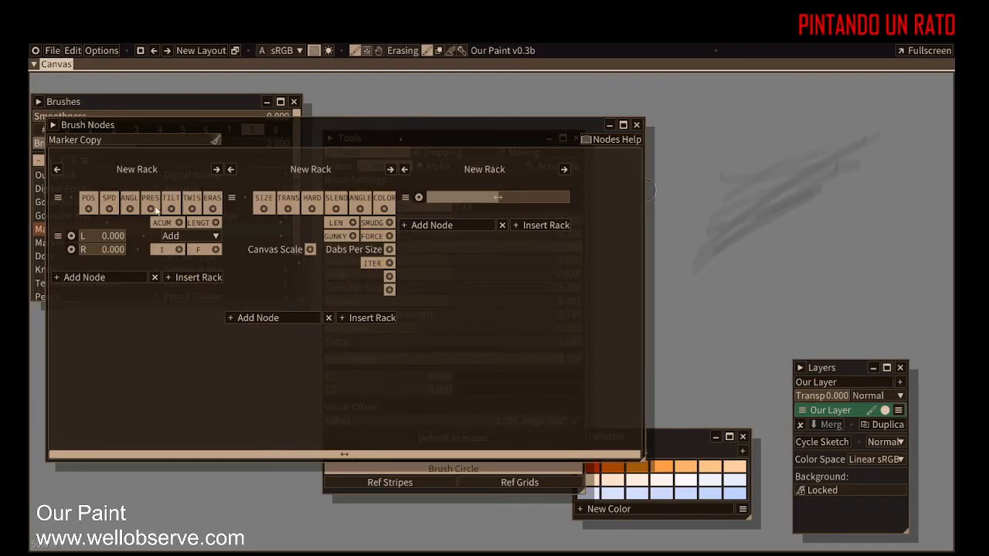
{"action": "left_click_drag", "start_coordinate": [151, 208], "coordinate": [419, 198]}
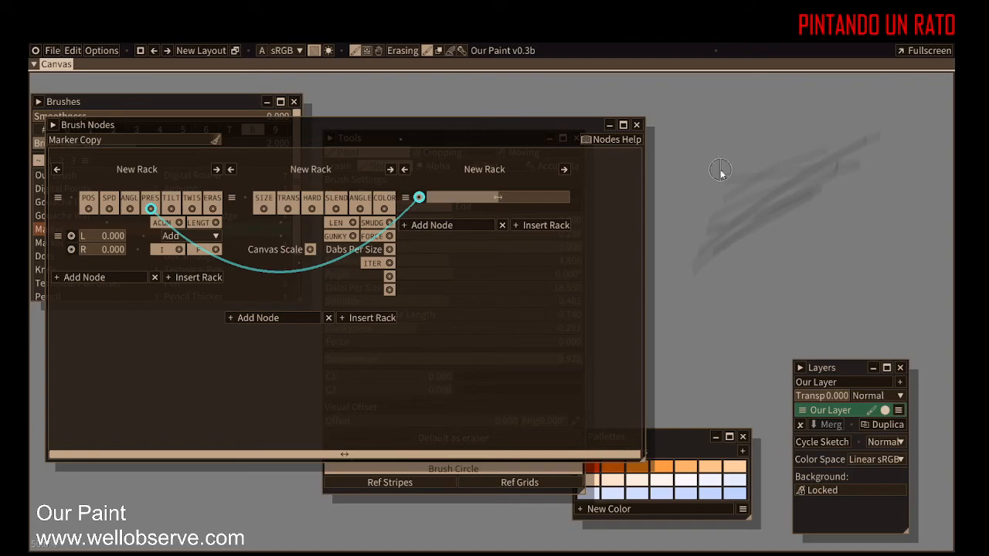
{"action": "mouse_move", "coordinate": [720, 171]}
{"action": "left_mouse_down"}
{"action": "mouse_move", "coordinate": [709, 230]}
{"action": "mouse_move", "coordinate": [713, 151]}
{"action": "mouse_move", "coordinate": [709, 232]}
{"action": "left_mouse_up"}
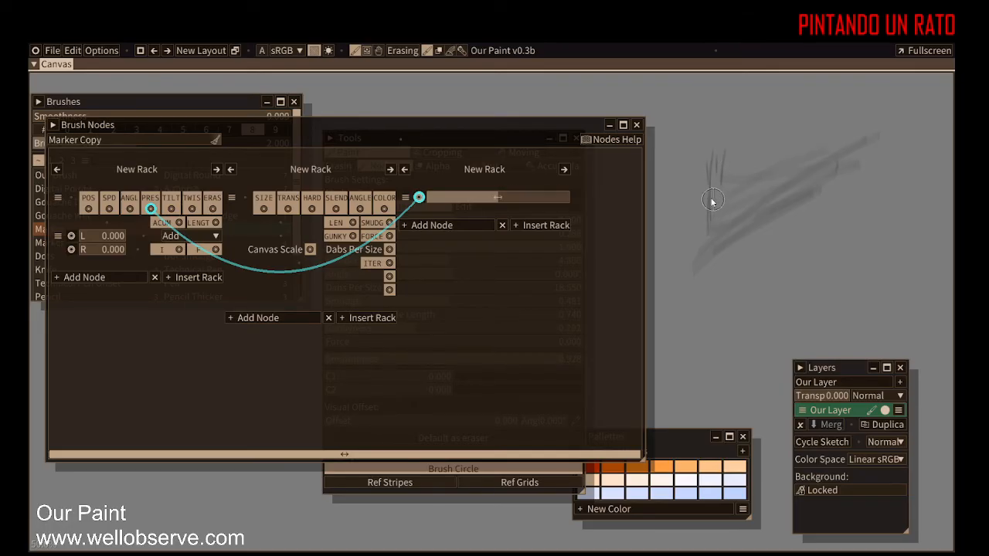
Step: Connect the TILT output to the Visualizer instead and paint several test strokes
{"action": "left_click_drag", "start_coordinate": [419, 197], "coordinate": [258, 439]}
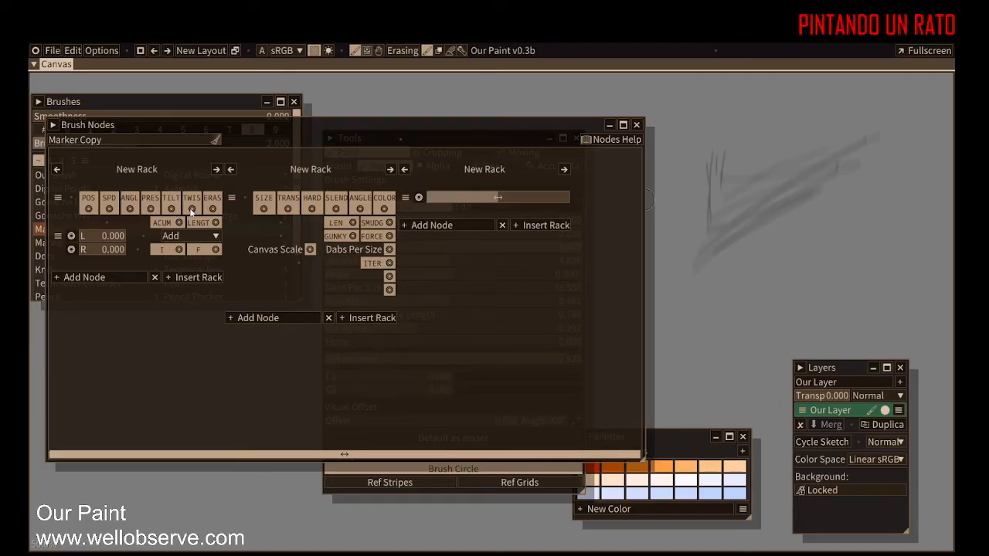
{"action": "left_click_drag", "start_coordinate": [171, 208], "coordinate": [421, 202]}
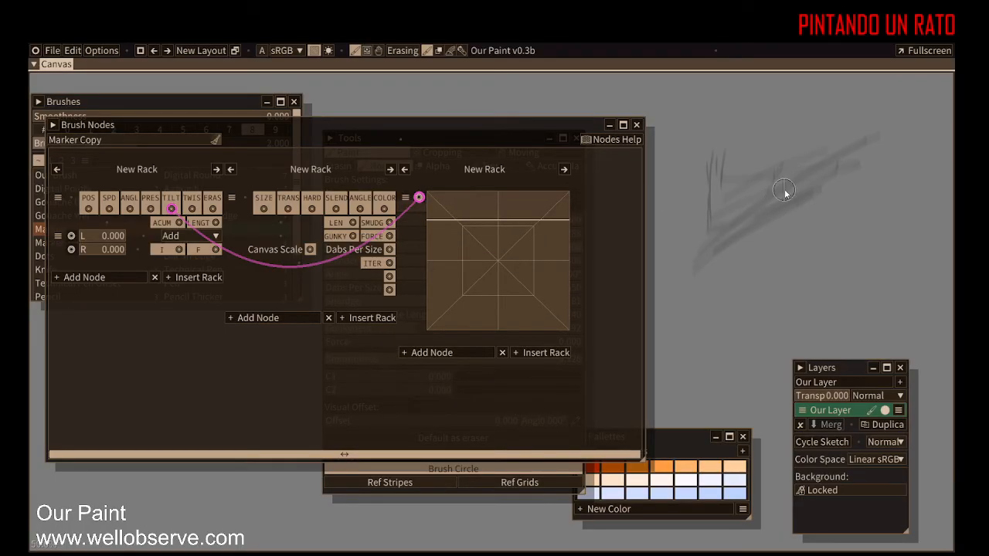
{"action": "left_click_drag", "start_coordinate": [761, 217], "coordinate": [729, 293]}
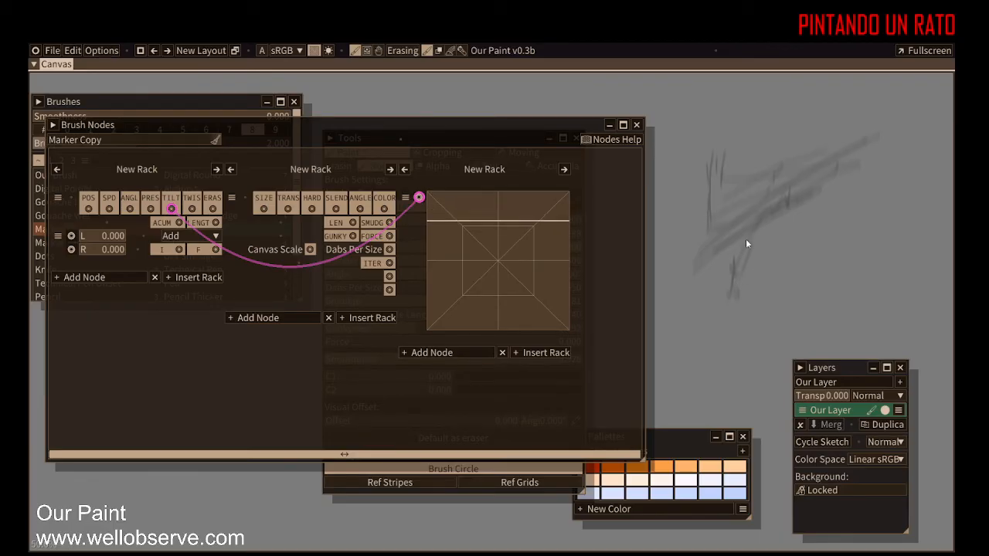
{"action": "mouse_move", "coordinate": [693, 228]}
{"action": "left_mouse_down"}
{"action": "mouse_move", "coordinate": [710, 251]}
{"action": "mouse_move", "coordinate": [730, 247]}
{"action": "mouse_move", "coordinate": [722, 318]}
{"action": "left_mouse_up"}
{"action": "mouse_move", "coordinate": [710, 253]}
{"action": "left_mouse_down"}
{"action": "mouse_move", "coordinate": [728, 323]}
{"action": "mouse_move", "coordinate": [724, 391]}
{"action": "left_mouse_up"}
{"action": "left_click_drag", "start_coordinate": [734, 188], "coordinate": [727, 283]}
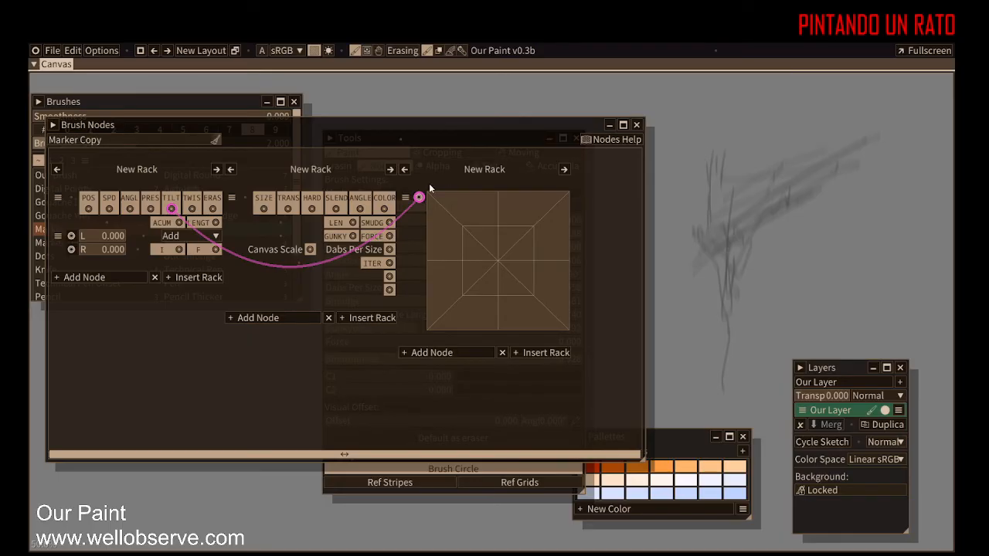
Step: Disconnect the Visualizer node and delete its rack
{"action": "left_click_drag", "start_coordinate": [419, 197], "coordinate": [468, 208]}
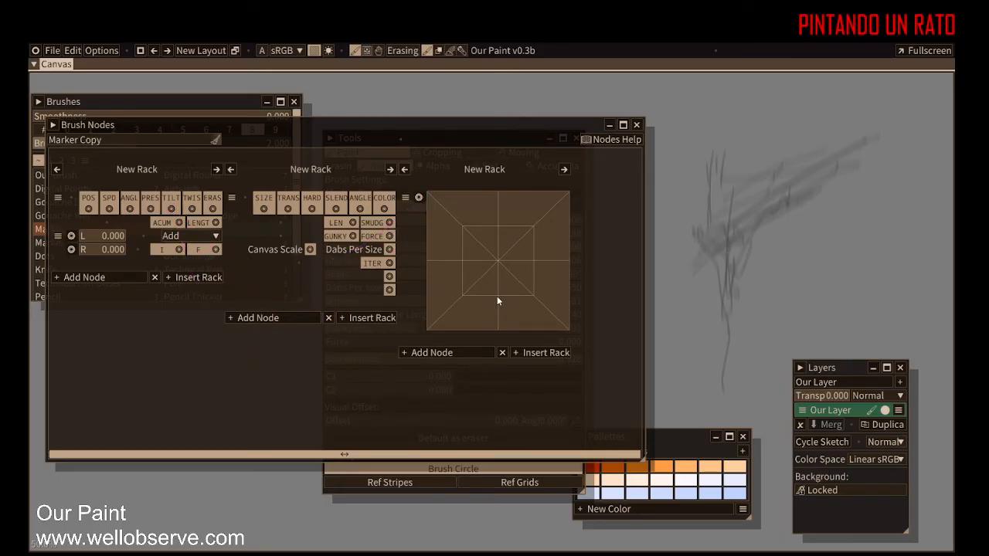
{"action": "left_click", "coordinate": [503, 352]}
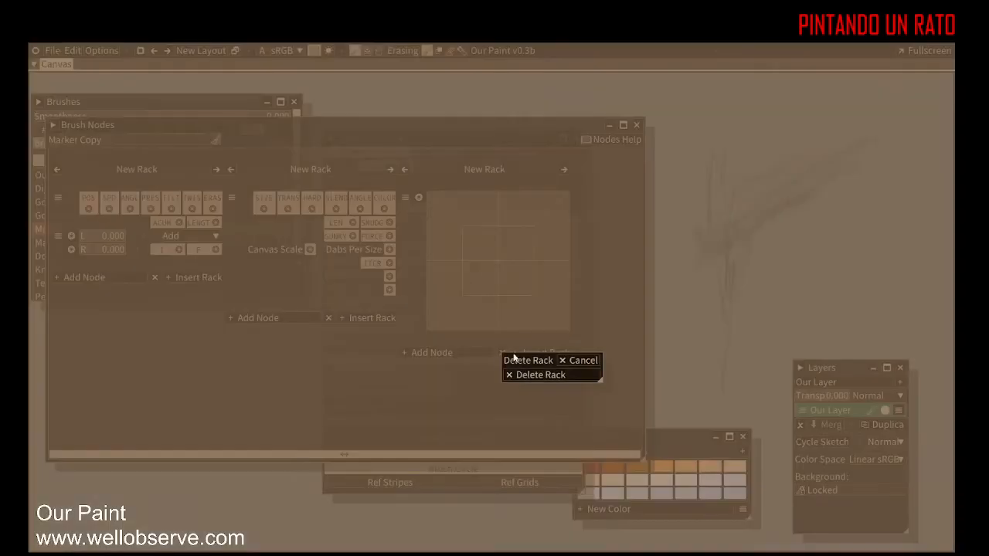
{"action": "left_click", "coordinate": [538, 375]}
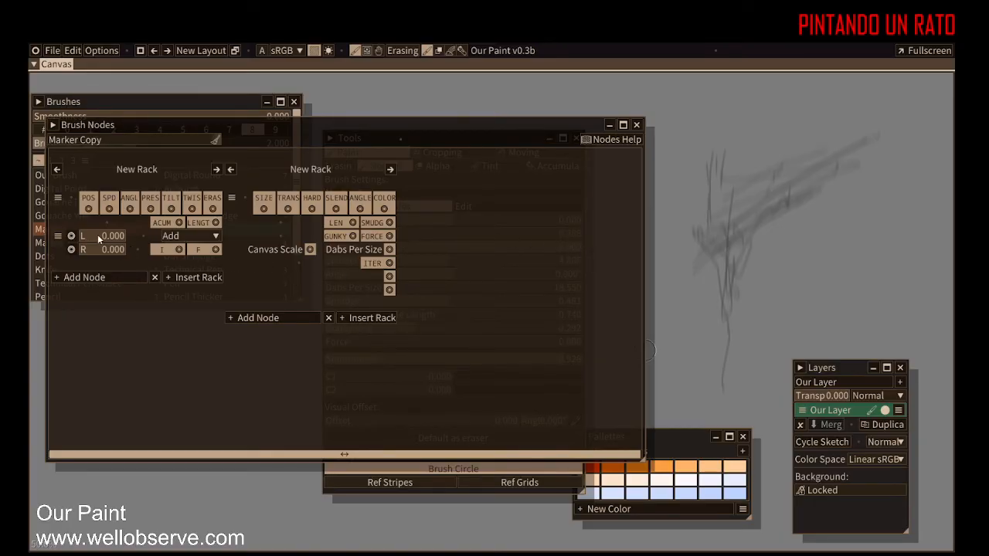
Step: Browse the Math operation list and the Add Node categories, then add a Brush Outputs node to the first rack
{"action": "left_click", "coordinate": [184, 238]}
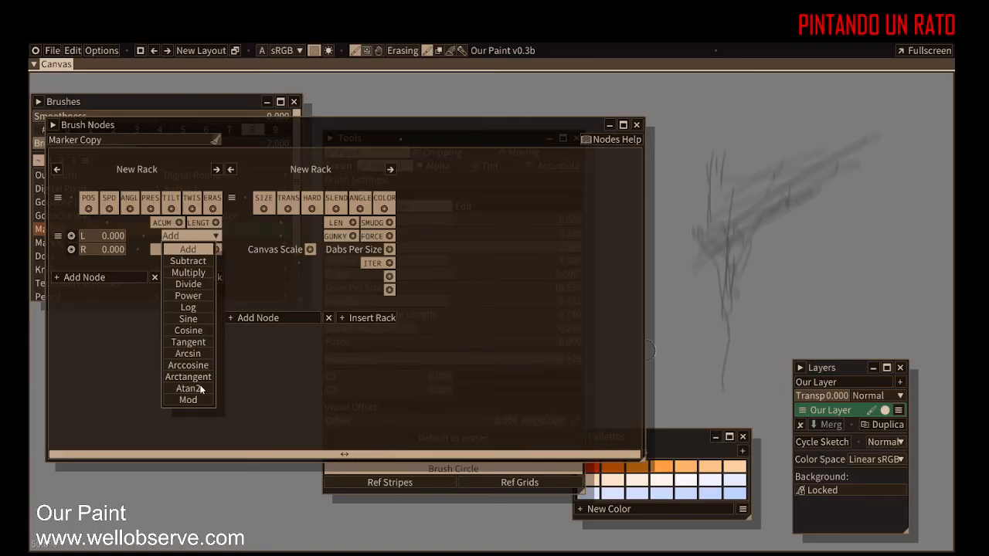
{"action": "left_click", "coordinate": [124, 327]}
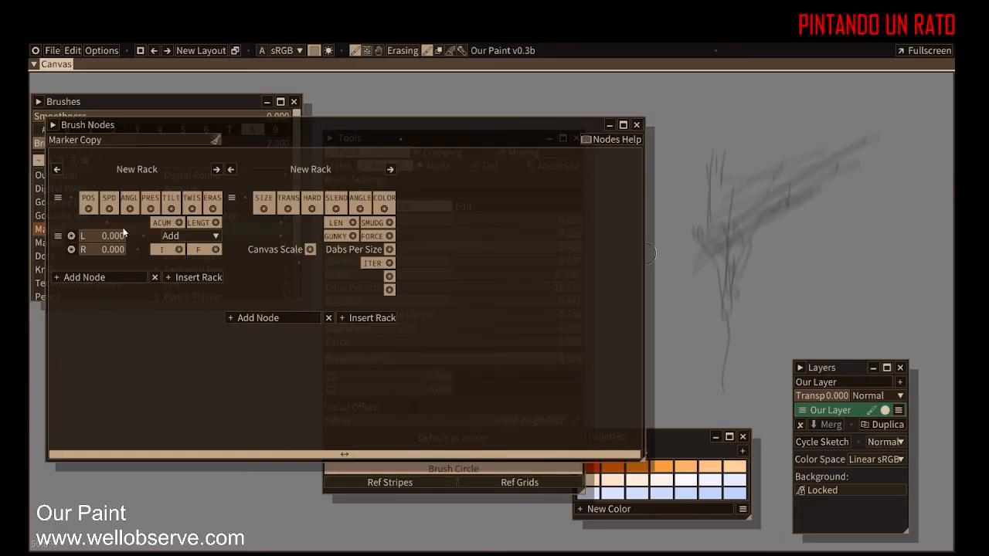
{"action": "left_click", "coordinate": [85, 277]}
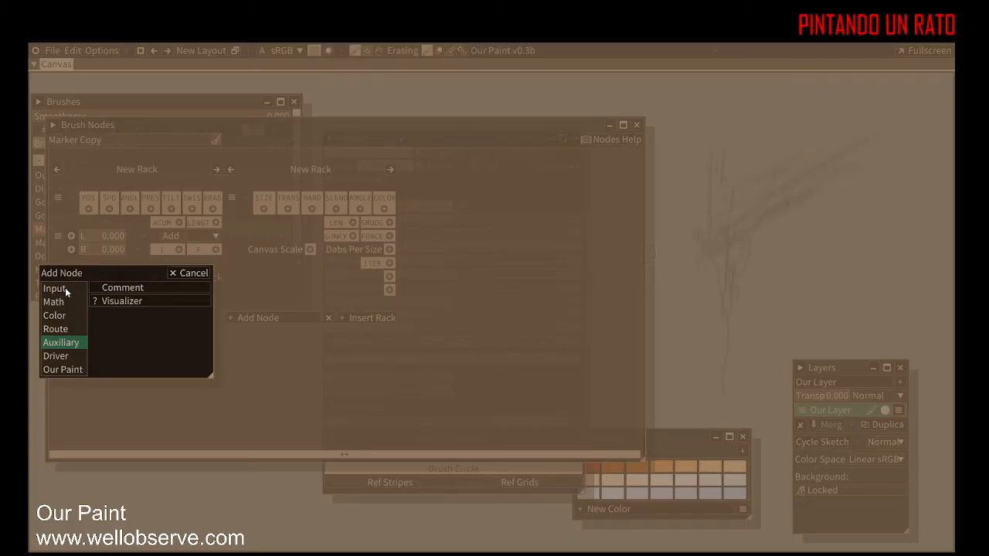
{"action": "left_click", "coordinate": [64, 289]}
{"action": "left_click", "coordinate": [68, 304]}
{"action": "left_click", "coordinate": [69, 331]}
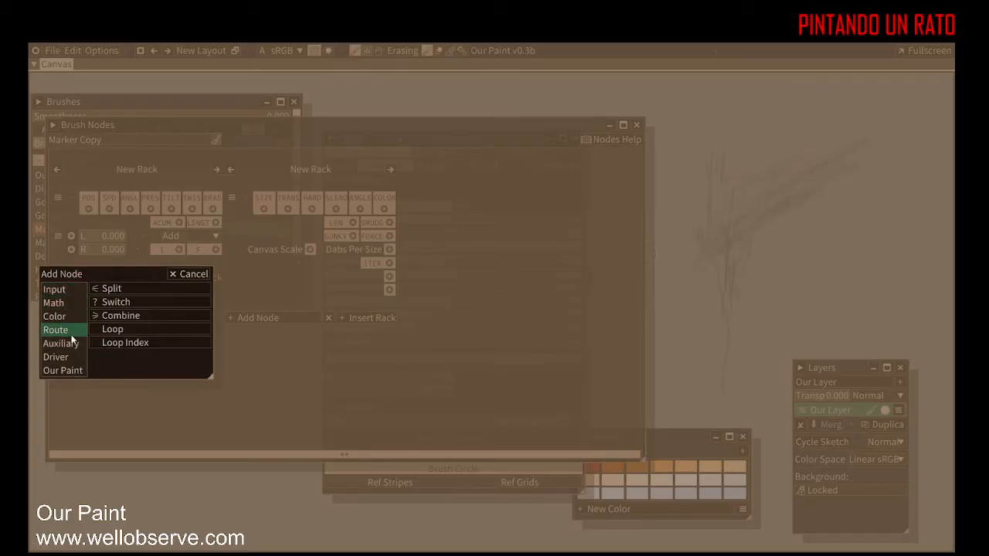
{"action": "left_click", "coordinate": [75, 347]}
{"action": "left_click", "coordinate": [73, 357]}
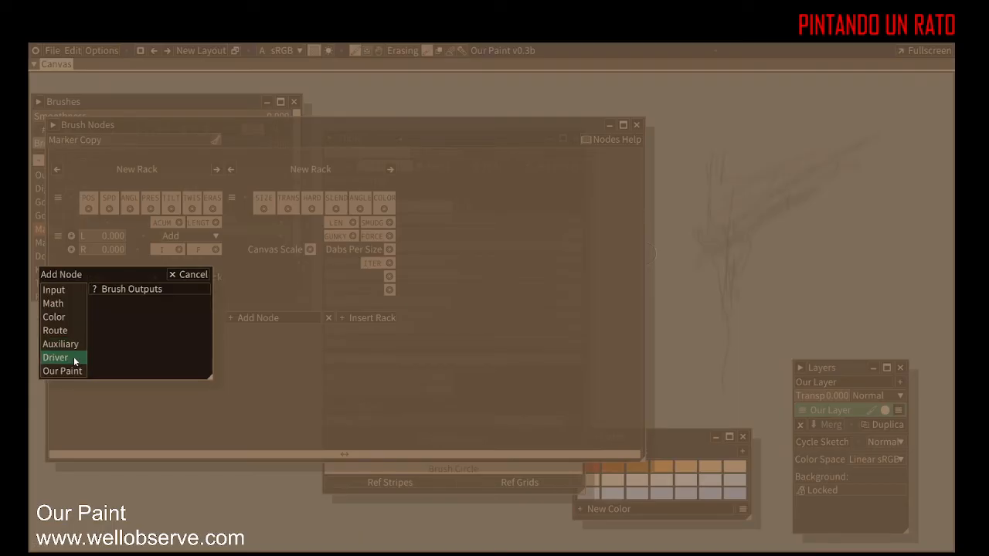
{"action": "left_click", "coordinate": [73, 371]}
{"action": "left_click", "coordinate": [74, 359]}
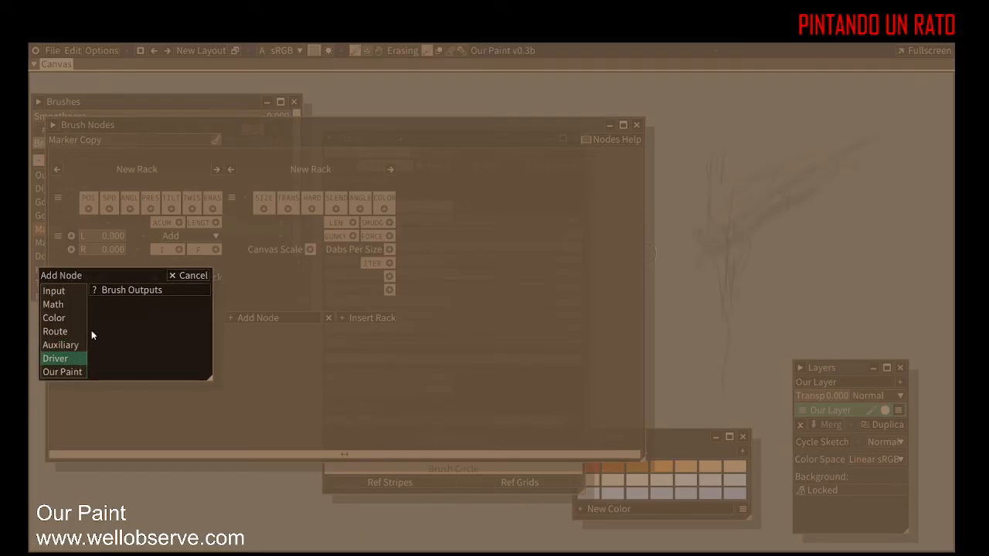
{"action": "left_click", "coordinate": [131, 290]}
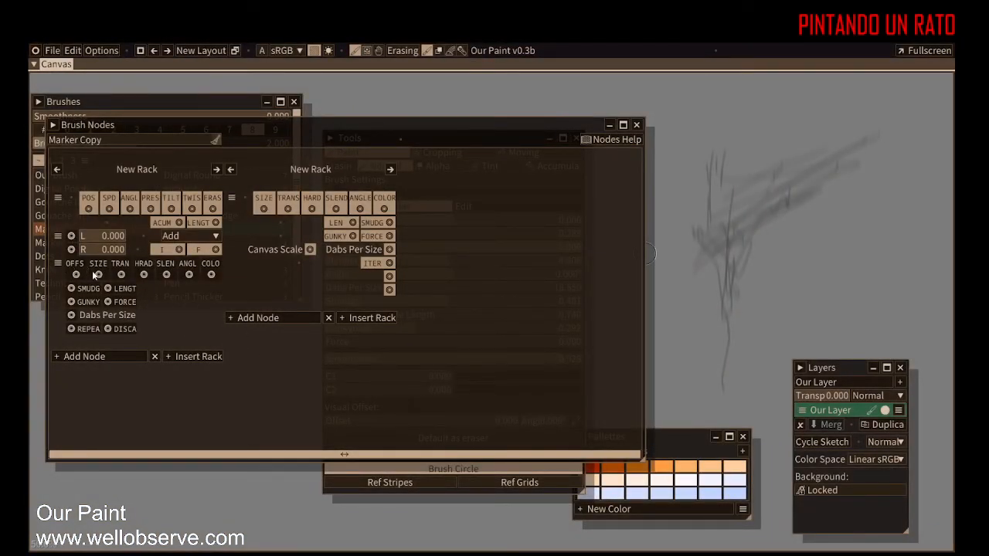
Step: Delete the Brush Settings node from the second rack
{"action": "left_click_drag", "start_coordinate": [58, 264], "coordinate": [256, 277]}
{"action": "right_click", "coordinate": [255, 296]}
{"action": "right_click", "coordinate": [224, 270]}
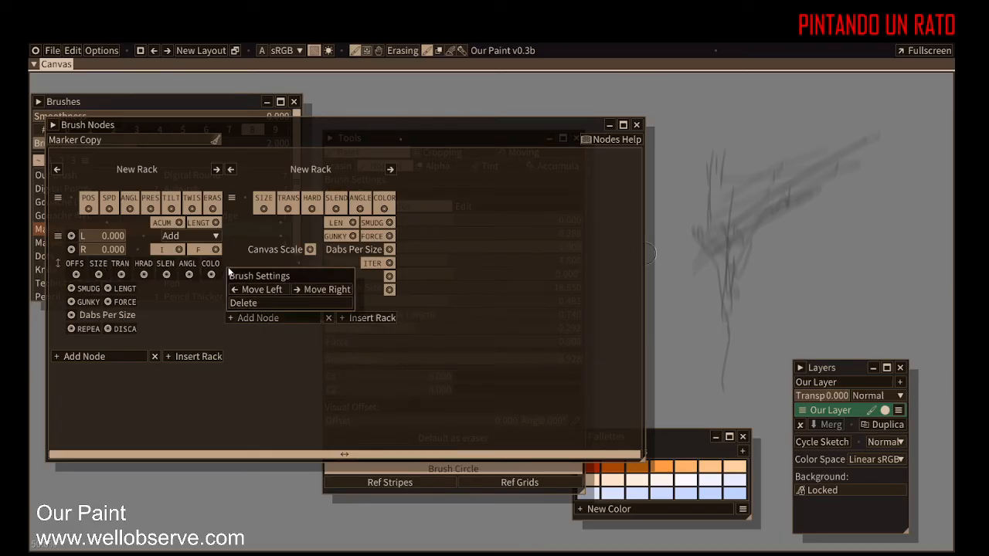
{"action": "left_click", "coordinate": [250, 303]}
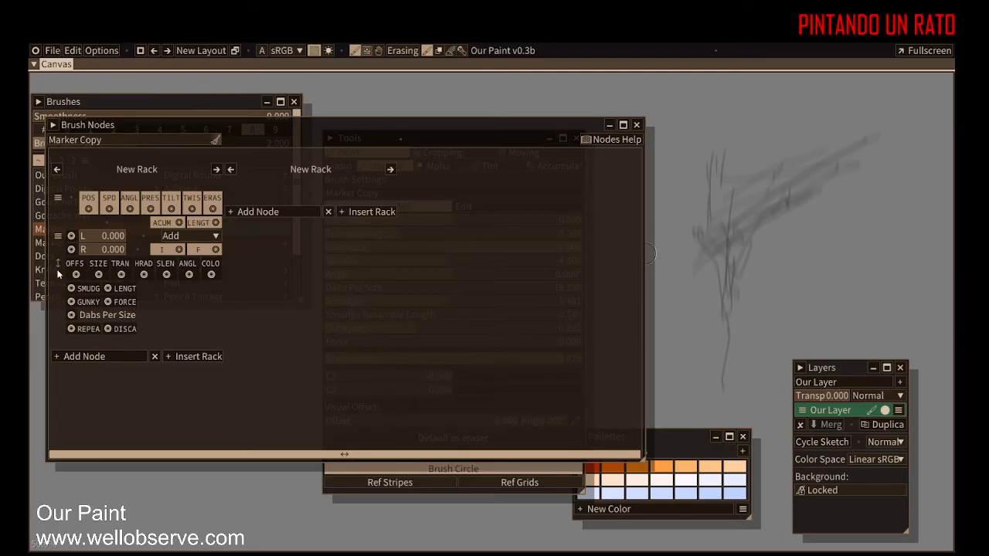
Step: Move the Brush Outputs node into the next rack and insert a new empty rack before it
{"action": "left_click_drag", "start_coordinate": [60, 264], "coordinate": [59, 321]}
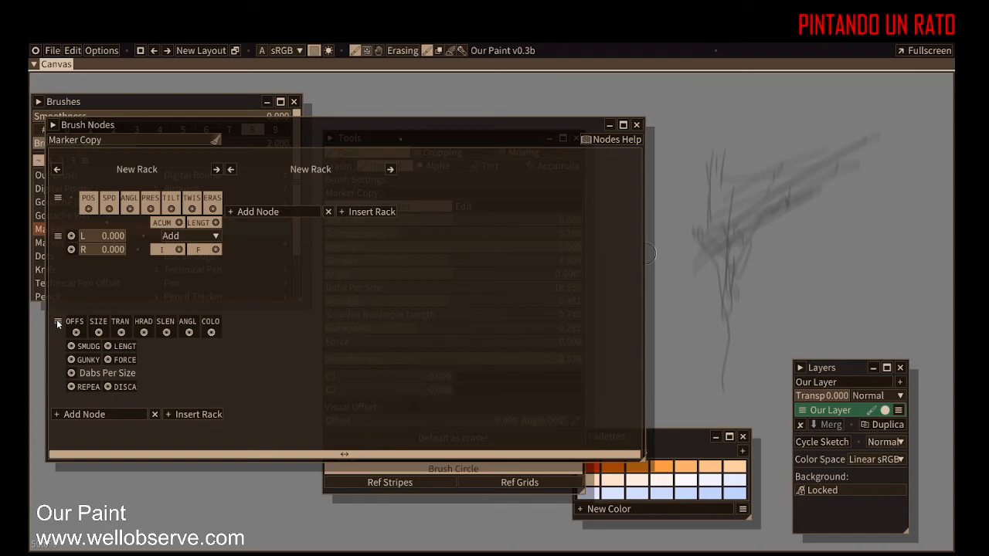
{"action": "right_click", "coordinate": [178, 352]}
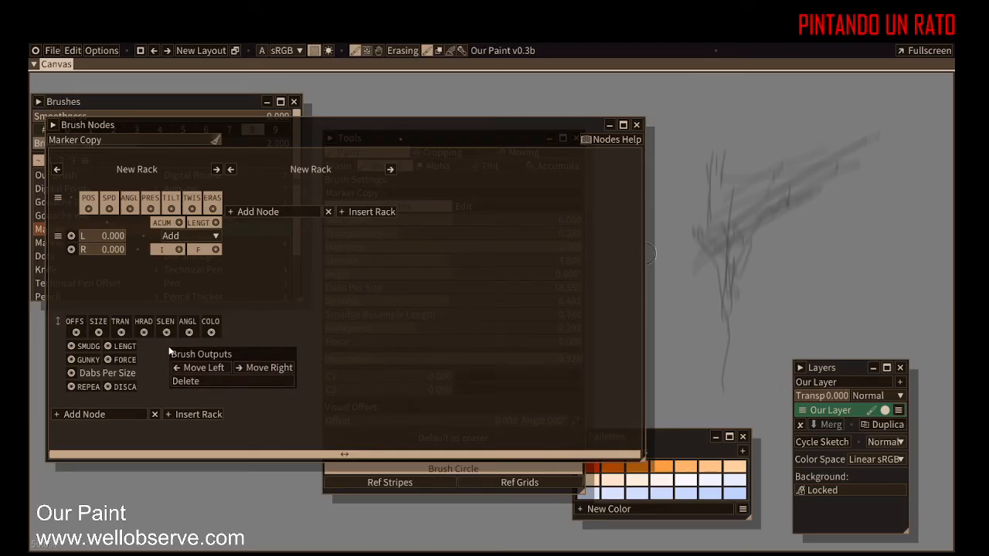
{"action": "left_click", "coordinate": [276, 367]}
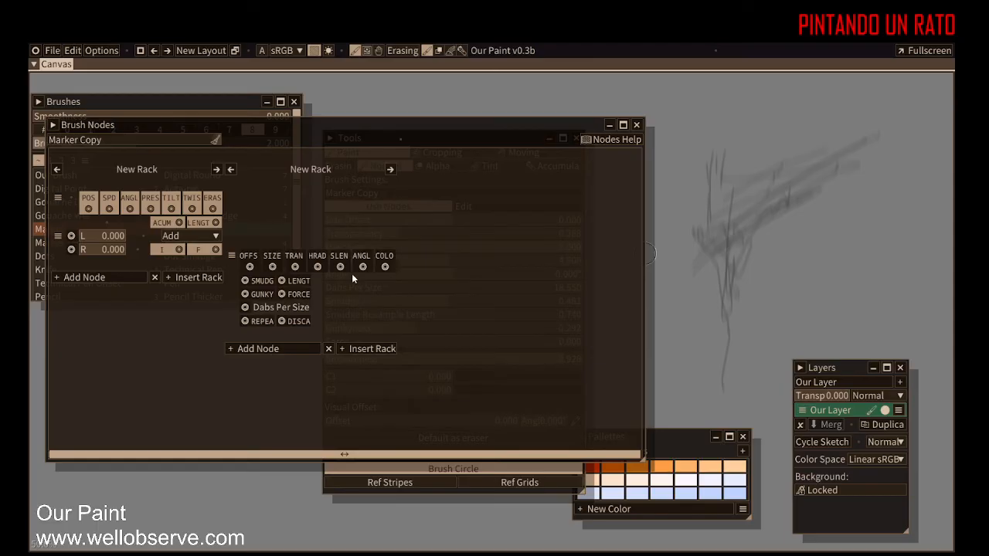
{"action": "left_click_drag", "start_coordinate": [233, 256], "coordinate": [248, 190]}
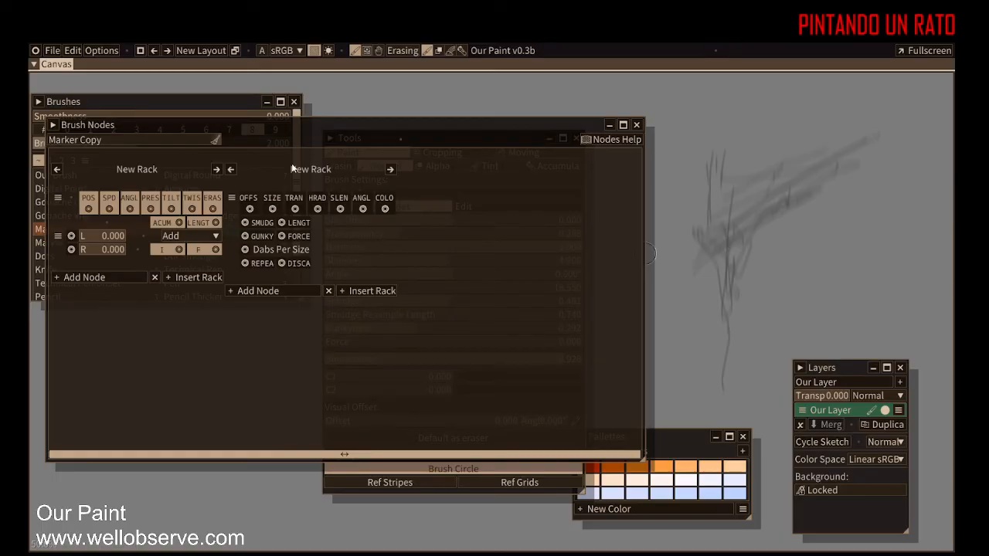
{"action": "left_click", "coordinate": [199, 277]}
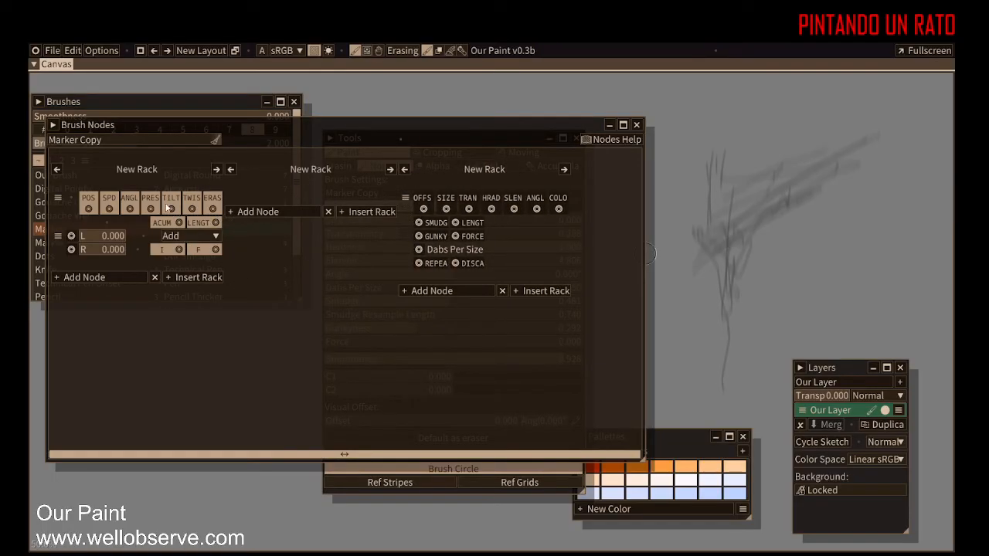
Step: Add a Brush Settings node to the empty middle rack
{"action": "left_click", "coordinate": [288, 211]}
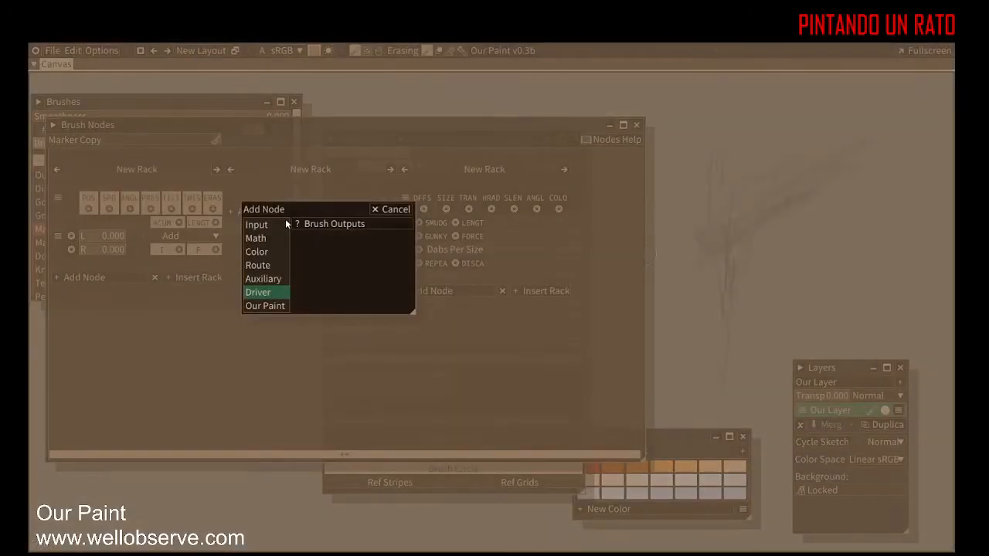
{"action": "left_click", "coordinate": [263, 307]}
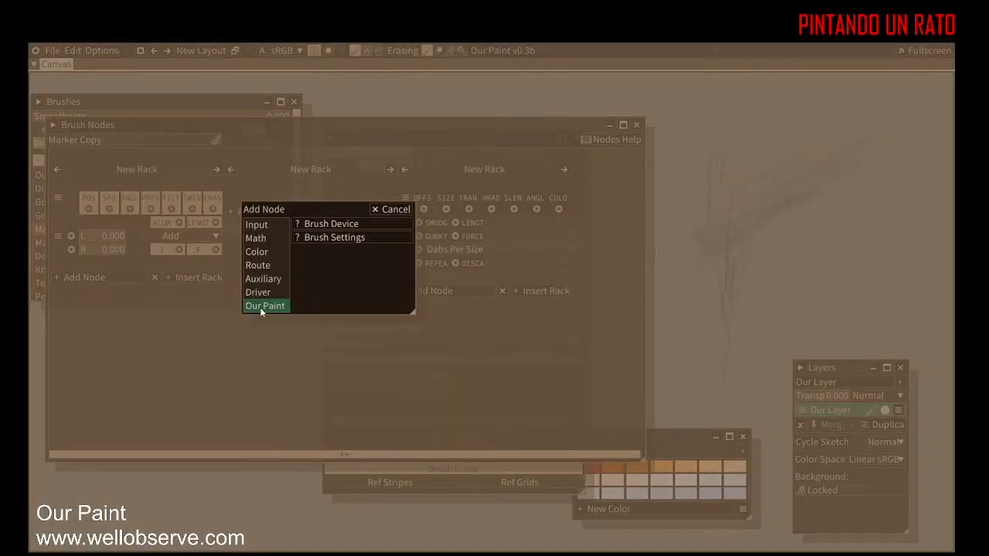
{"action": "left_click", "coordinate": [337, 237]}
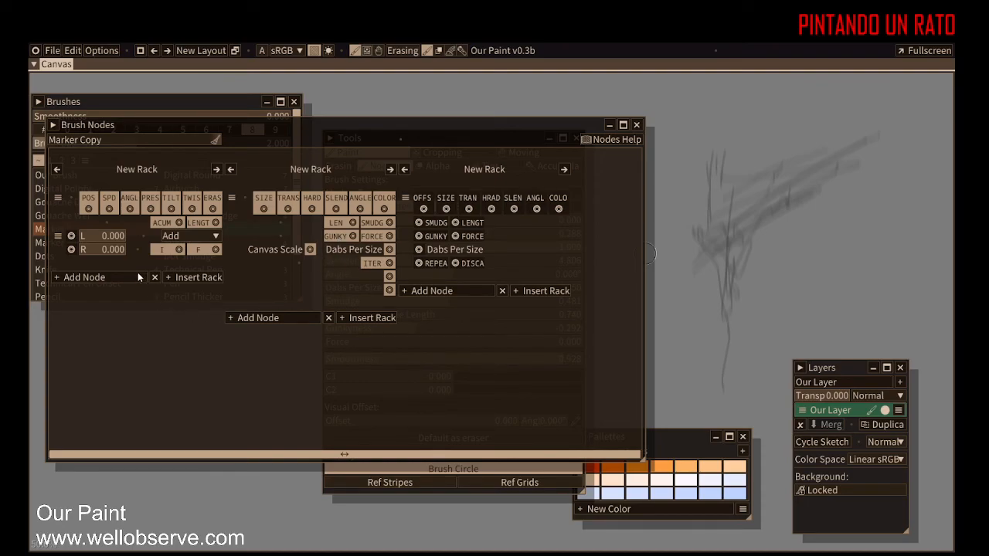
Step: Remove the Math node from the first rack and add a fresh Math node in its place
{"action": "left_click", "coordinate": [57, 236]}
{"action": "left_click", "coordinate": [83, 281]}
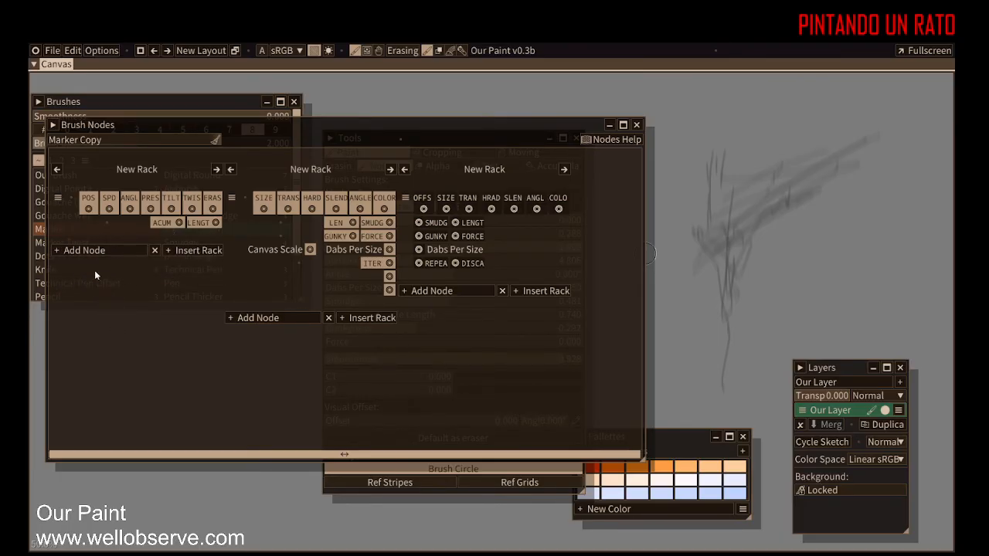
{"action": "left_click", "coordinate": [83, 251]}
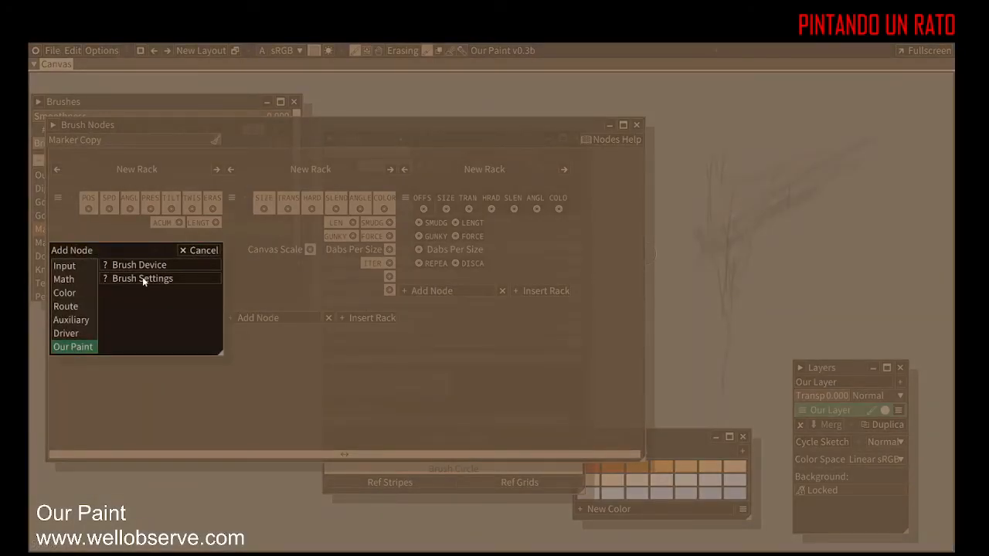
{"action": "left_click", "coordinate": [65, 283]}
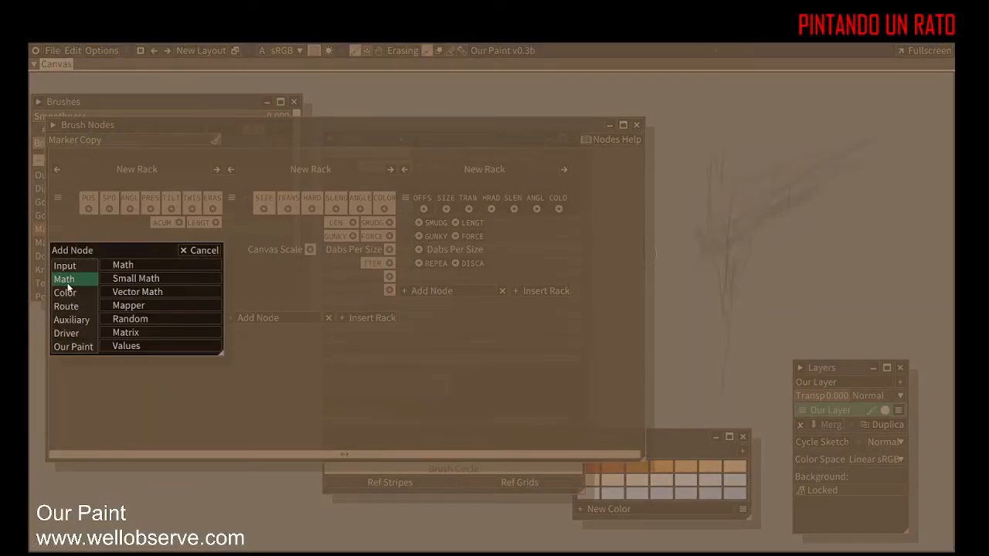
{"action": "left_click", "coordinate": [151, 264]}
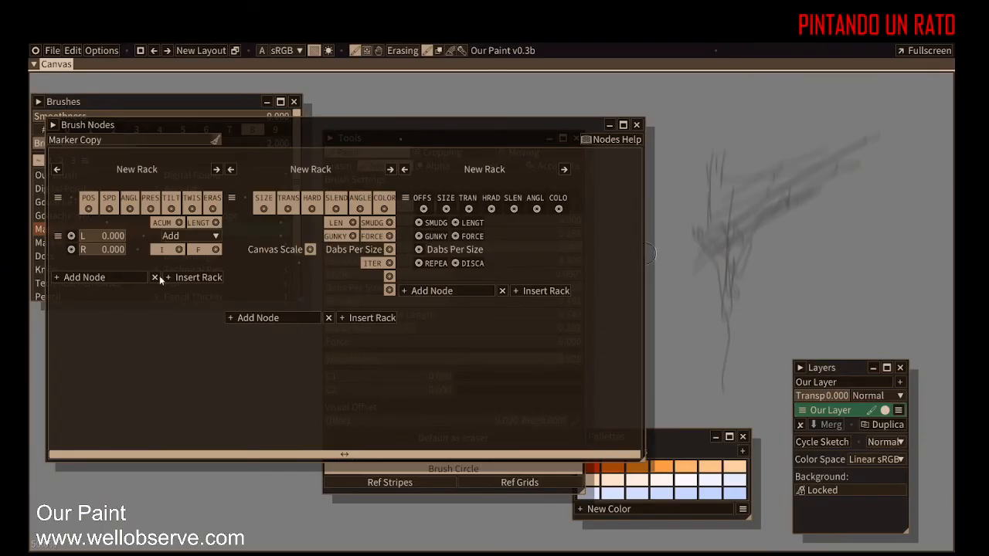
Step: Move the Math node lower, then connect TILT to its L input and Brush Settings ANGLE to its R input
{"action": "left_click_drag", "start_coordinate": [60, 235], "coordinate": [46, 377]}
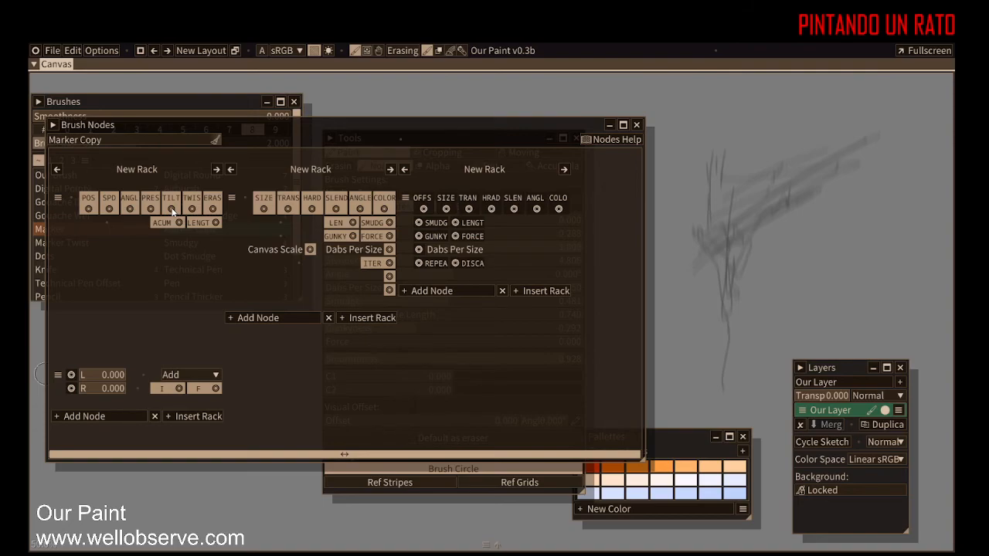
{"action": "left_click_drag", "start_coordinate": [171, 208], "coordinate": [72, 376]}
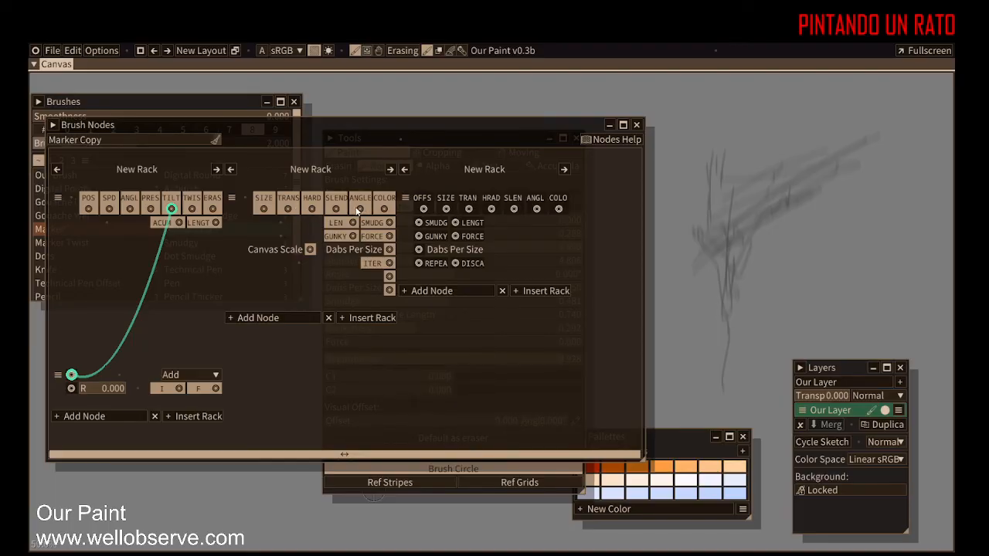
{"action": "left_click_drag", "start_coordinate": [360, 210], "coordinate": [70, 389]}
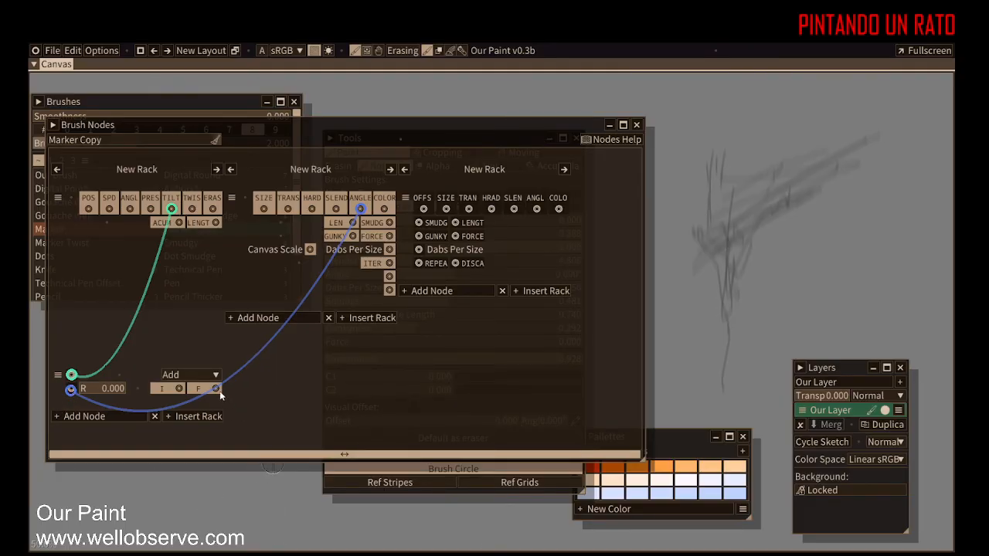
{"action": "left_click_drag", "start_coordinate": [218, 393], "coordinate": [241, 410]}
{"action": "left_click_drag", "start_coordinate": [361, 208], "coordinate": [72, 391]}
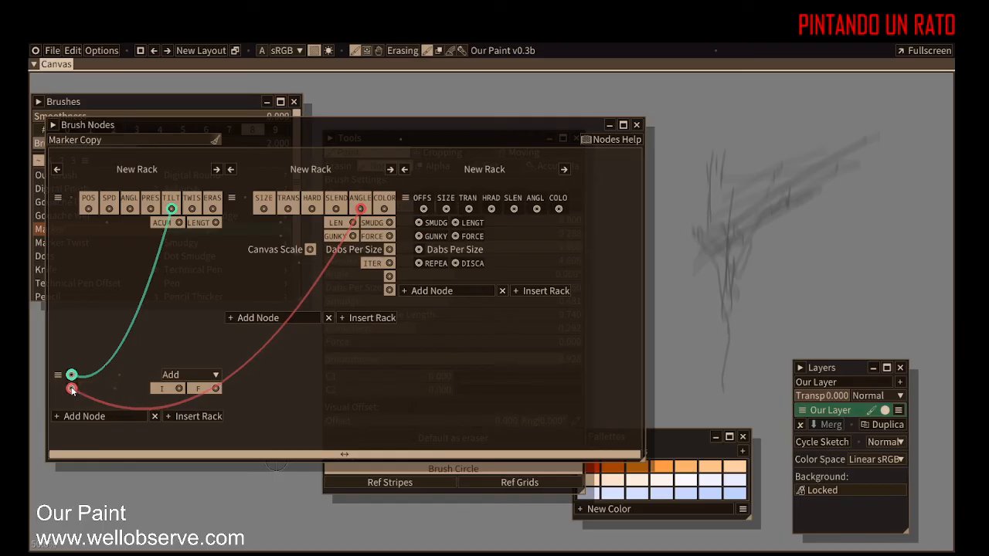
Step: Connect the Math node's F output to the Brush Outputs ANGL input and paint several test strokes
{"action": "left_click_drag", "start_coordinate": [216, 390], "coordinate": [536, 209]}
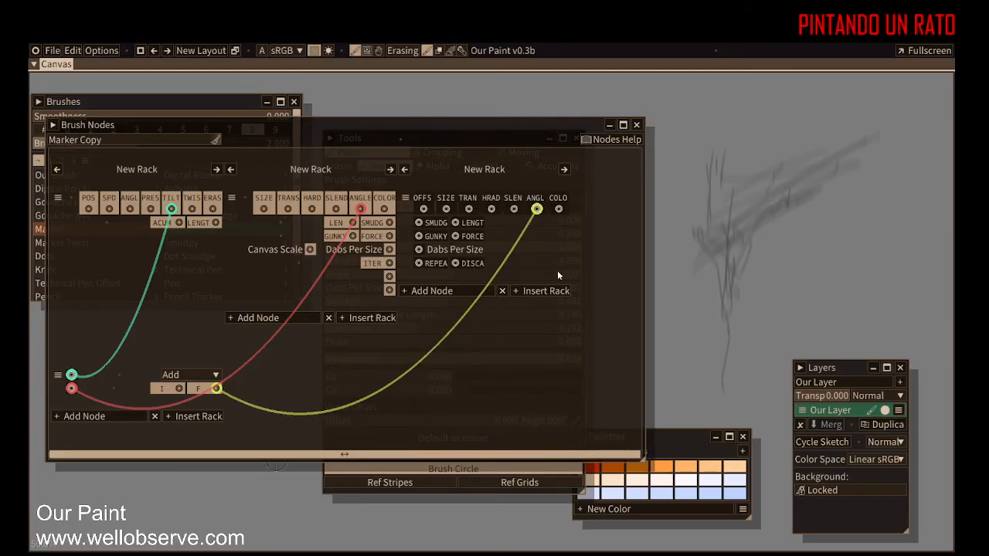
{"action": "left_click_drag", "start_coordinate": [711, 151], "coordinate": [716, 187]}
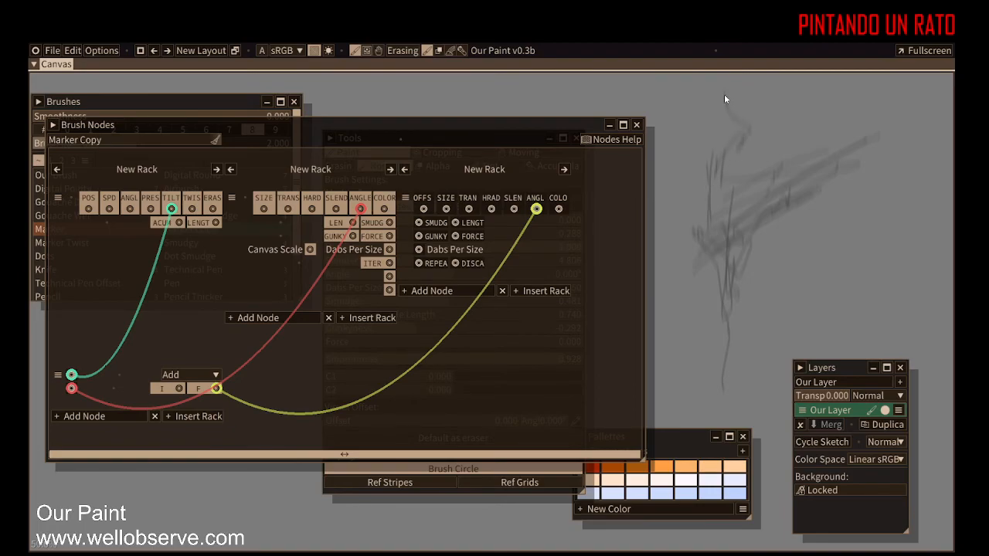
{"action": "left_click_drag", "start_coordinate": [804, 189], "coordinate": [804, 162]}
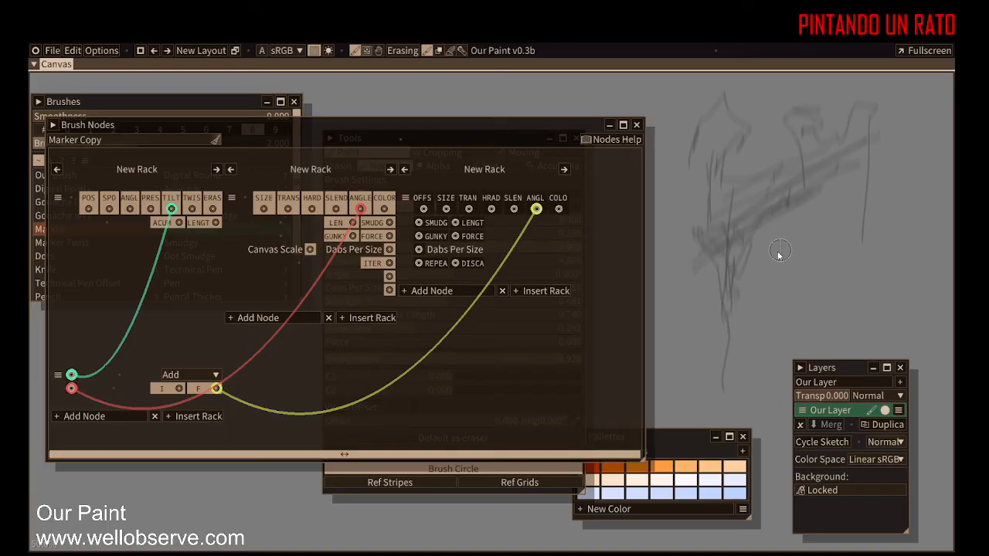
{"action": "left_click_drag", "start_coordinate": [791, 245], "coordinate": [852, 326]}
{"action": "left_click_drag", "start_coordinate": [840, 231], "coordinate": [777, 319]}
{"action": "left_click_drag", "start_coordinate": [846, 263], "coordinate": [904, 333]}
{"action": "left_click_drag", "start_coordinate": [871, 236], "coordinate": [920, 265]}
{"action": "left_click_drag", "start_coordinate": [808, 283], "coordinate": [807, 360]}
Step: Connect TILT directly to the Brush Outputs ANGL input and paint a test stroke
{"action": "mouse_move", "coordinate": [71, 377]}
{"action": "left_mouse_down"}
{"action": "mouse_move", "coordinate": [393, 350]}
{"action": "mouse_move", "coordinate": [6, 444]}
{"action": "mouse_move", "coordinate": [497, 303]}
{"action": "mouse_move", "coordinate": [479, 252]}
{"action": "mouse_move", "coordinate": [534, 256]}
{"action": "left_mouse_up"}
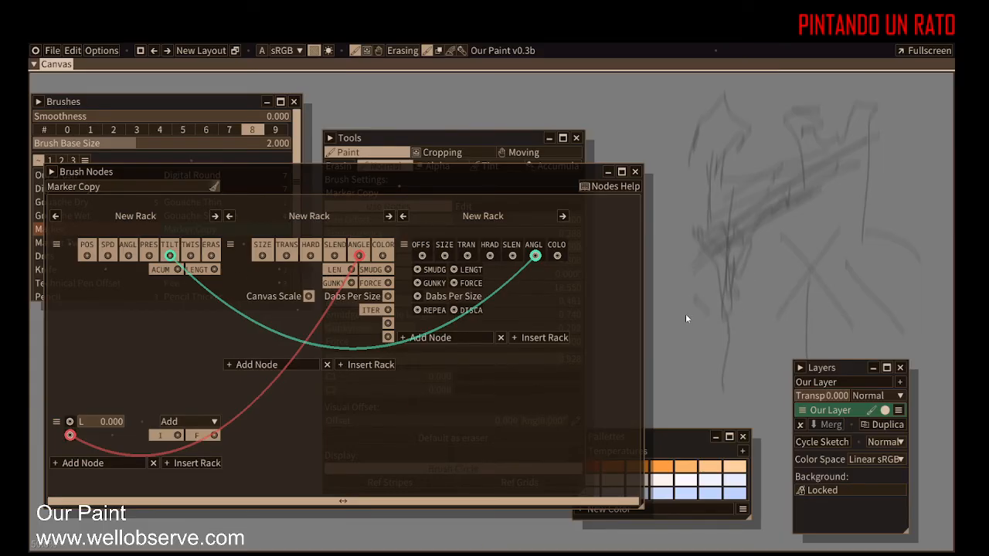
{"action": "left_click_drag", "start_coordinate": [763, 244], "coordinate": [763, 357]}
Step: Relink the Brush Outputs ANGL input to TILT and disconnect Brush Settings ANGLE from the Math node
{"action": "left_click_drag", "start_coordinate": [533, 257], "coordinate": [405, 334]}
{"action": "mouse_move", "coordinate": [128, 257]}
{"action": "left_mouse_down"}
{"action": "mouse_move", "coordinate": [224, 282]}
{"action": "mouse_move", "coordinate": [534, 257]}
{"action": "left_mouse_up"}
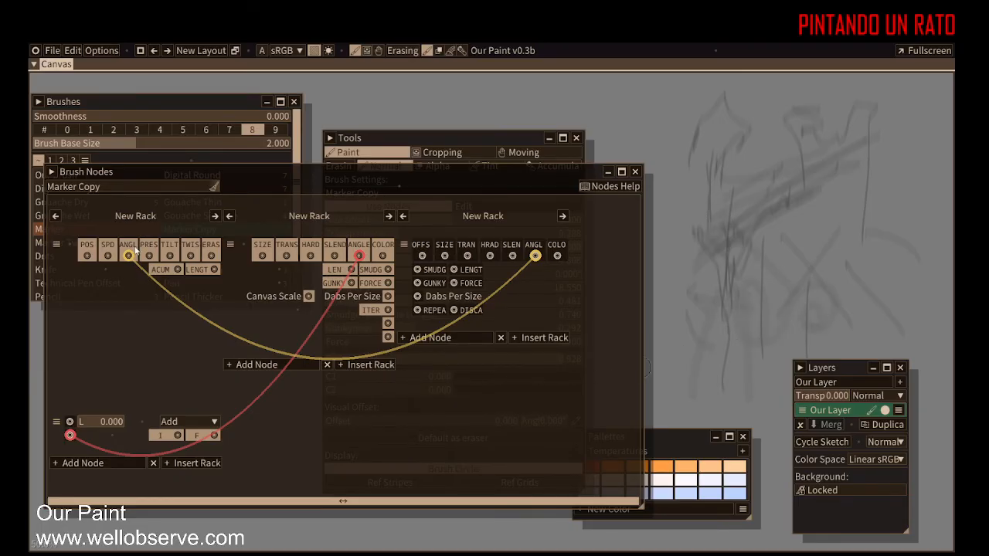
{"action": "left_click_drag", "start_coordinate": [169, 255], "coordinate": [534, 259]}
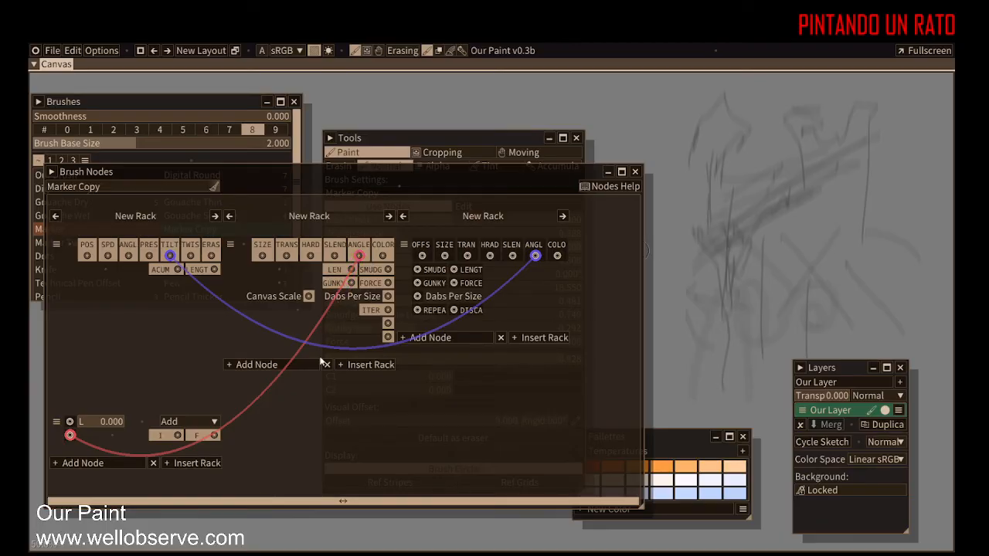
{"action": "left_click_drag", "start_coordinate": [70, 436], "coordinate": [147, 373]}
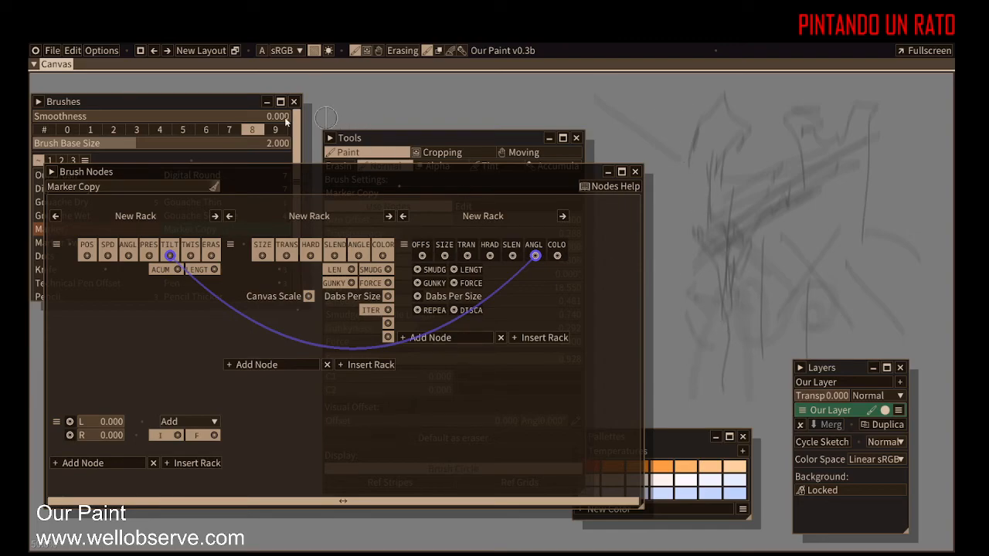
Step: Move the Tools panel over the Brush Nodes window
{"action": "left_click_drag", "start_coordinate": [387, 140], "coordinate": [629, 153]}
{"action": "left_click_drag", "start_coordinate": [647, 244], "coordinate": [845, 264]}
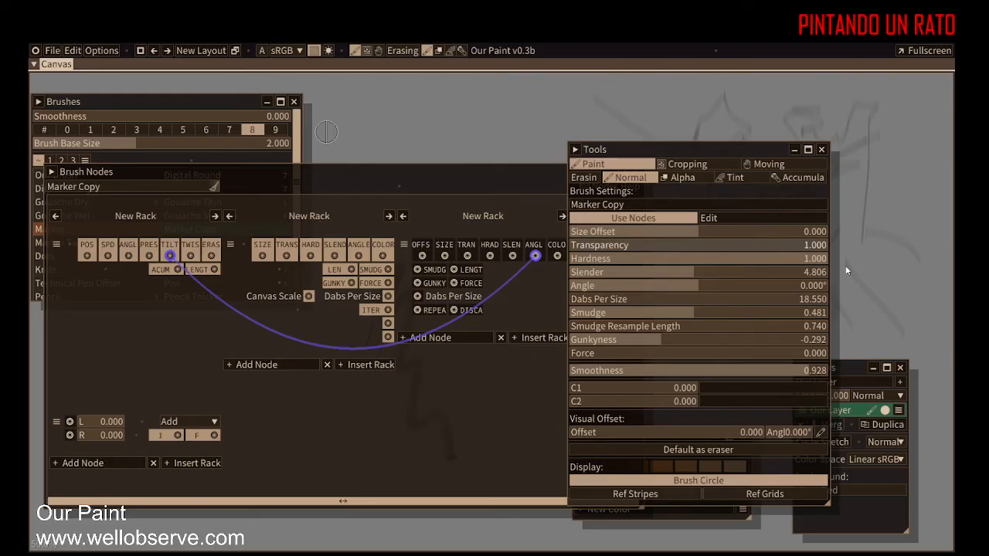
{"action": "left_click_drag", "start_coordinate": [753, 147], "coordinate": [345, 138]}
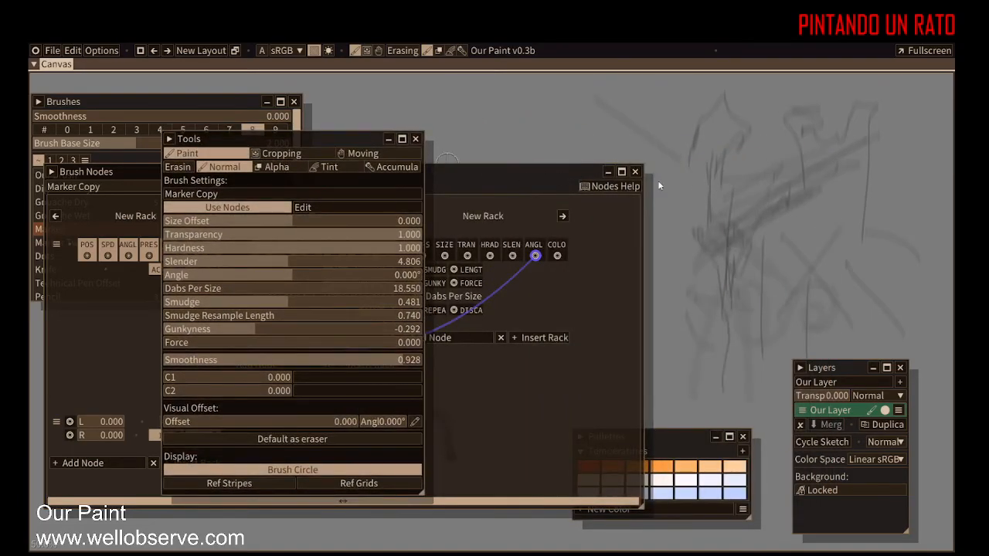
Step: Paint several test strokes to check the tilt-driven brush angle
{"action": "left_click_drag", "start_coordinate": [710, 170], "coordinate": [787, 261]}
{"action": "left_click_drag", "start_coordinate": [744, 127], "coordinate": [741, 320]}
{"action": "left_click_drag", "start_coordinate": [796, 135], "coordinate": [794, 298]}
{"action": "left_click_drag", "start_coordinate": [822, 134], "coordinate": [820, 298]}
{"action": "mouse_move", "coordinate": [847, 116]}
{"action": "left_mouse_down"}
{"action": "mouse_move", "coordinate": [840, 269]}
{"action": "mouse_move", "coordinate": [861, 163]}
{"action": "mouse_move", "coordinate": [856, 257]}
{"action": "left_mouse_up"}
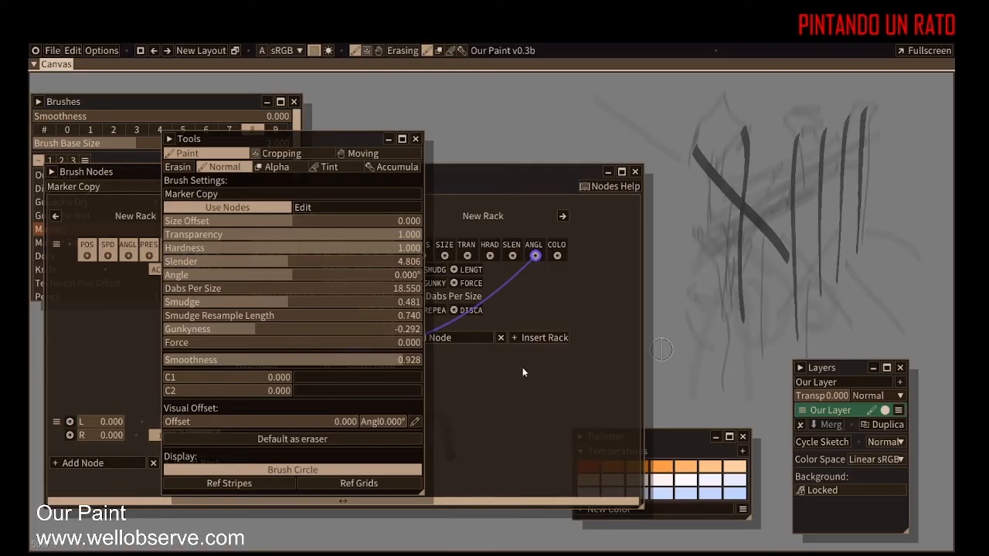
Step: Open a new Color panel, place it at the canvas's upper right, and pick a pink colour
{"action": "left_click", "coordinate": [35, 51]}
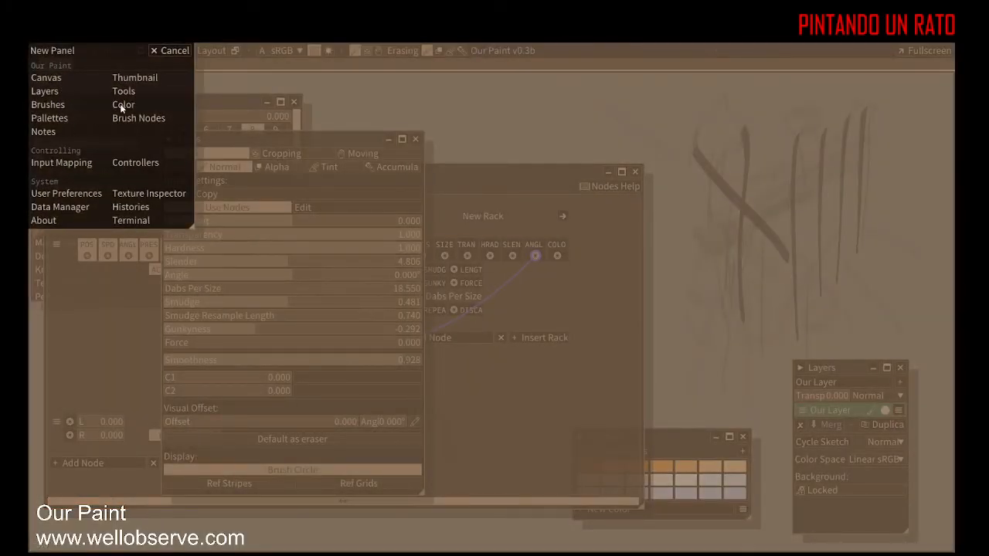
{"action": "left_click", "coordinate": [122, 105]}
{"action": "left_click_drag", "start_coordinate": [225, 110], "coordinate": [862, 109]}
{"action": "left_click_drag", "start_coordinate": [926, 195], "coordinate": [932, 248]}
{"action": "left_click", "coordinate": [906, 203]}
{"action": "left_click_drag", "start_coordinate": [906, 203], "coordinate": [898, 137]}
{"action": "left_click", "coordinate": [902, 181]}
Step: Paint pink test strokes and hatching across the canvas to check the tilt-driven angle
{"action": "left_click_drag", "start_coordinate": [689, 158], "coordinate": [692, 163]}
{"action": "left_click_drag", "start_coordinate": [698, 229], "coordinate": [698, 319]}
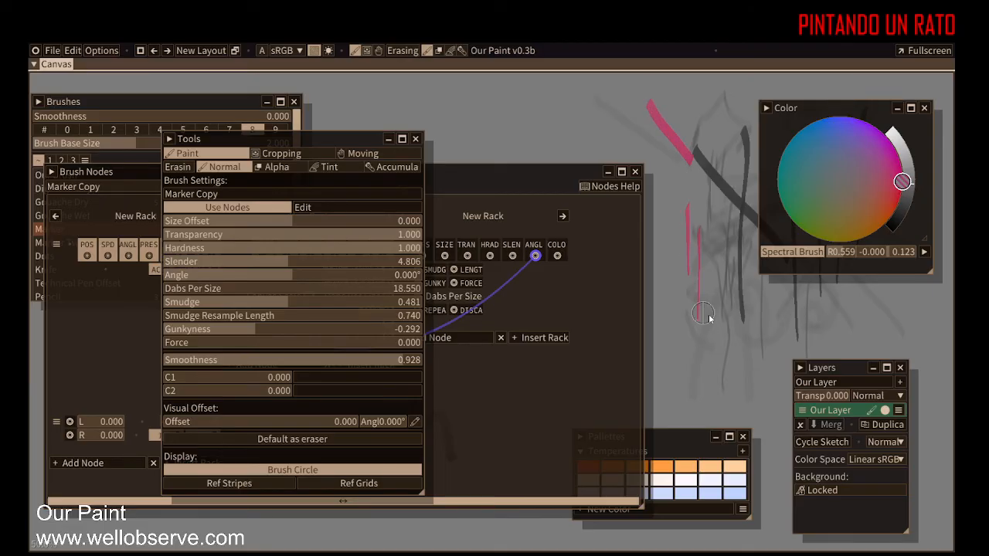
{"action": "mouse_move", "coordinate": [697, 363]}
{"action": "left_mouse_down"}
{"action": "mouse_move", "coordinate": [748, 361]}
{"action": "mouse_move", "coordinate": [766, 344]}
{"action": "left_mouse_up"}
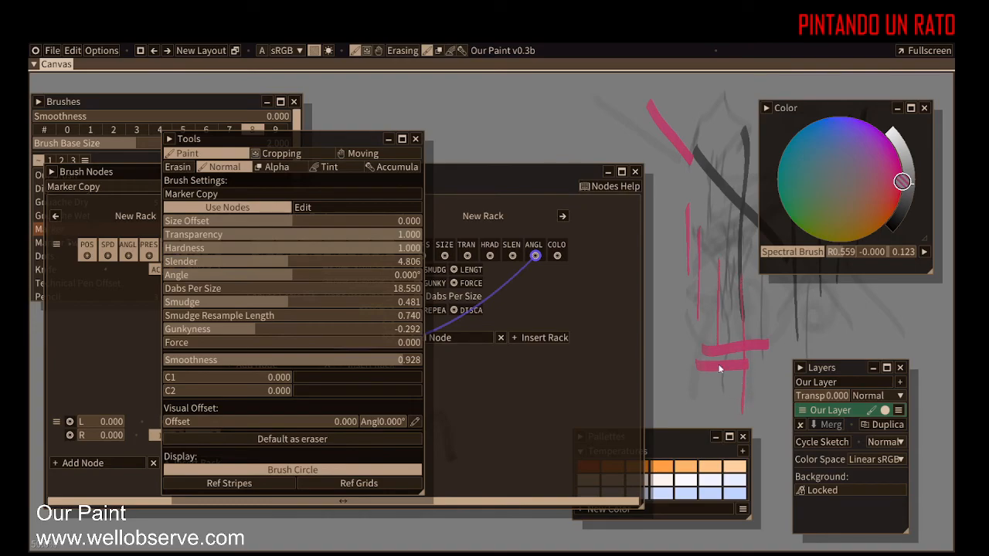
{"action": "left_click_drag", "start_coordinate": [713, 216], "coordinate": [719, 341]}
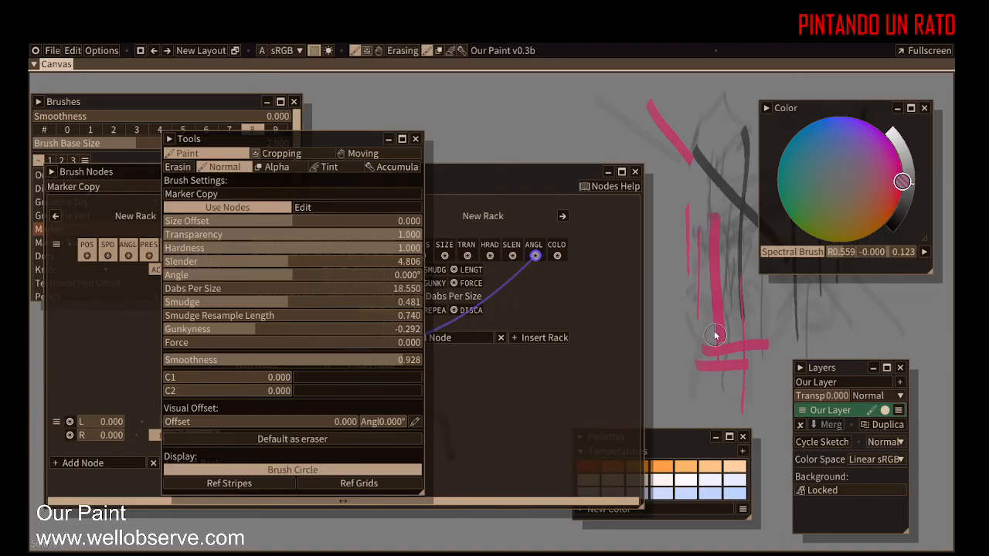
{"action": "mouse_move", "coordinate": [667, 191]}
{"action": "left_mouse_down"}
{"action": "mouse_move", "coordinate": [679, 305]}
{"action": "mouse_move", "coordinate": [796, 311]}
{"action": "mouse_move", "coordinate": [674, 310]}
{"action": "left_mouse_up"}
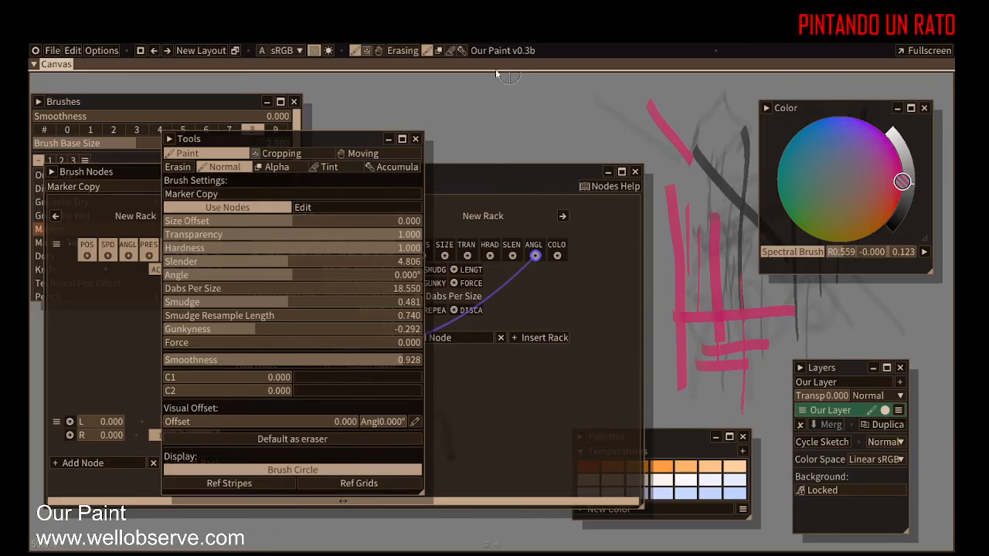
{"action": "left_click_drag", "start_coordinate": [485, 103], "coordinate": [504, 138]}
{"action": "mouse_move", "coordinate": [486, 106]}
{"action": "left_mouse_down"}
{"action": "mouse_move", "coordinate": [557, 132]}
{"action": "mouse_move", "coordinate": [547, 113]}
{"action": "mouse_move", "coordinate": [557, 98]}
{"action": "mouse_move", "coordinate": [566, 110]}
{"action": "mouse_move", "coordinate": [569, 96]}
{"action": "mouse_move", "coordinate": [574, 110]}
{"action": "mouse_move", "coordinate": [574, 90]}
{"action": "mouse_move", "coordinate": [576, 108]}
{"action": "mouse_move", "coordinate": [573, 88]}
{"action": "mouse_move", "coordinate": [576, 113]}
{"action": "mouse_move", "coordinate": [585, 105]}
{"action": "mouse_move", "coordinate": [590, 115]}
{"action": "mouse_move", "coordinate": [597, 96]}
{"action": "mouse_move", "coordinate": [602, 131]}
{"action": "mouse_move", "coordinate": [602, 96]}
{"action": "mouse_move", "coordinate": [605, 135]}
{"action": "mouse_move", "coordinate": [612, 89]}
{"action": "mouse_move", "coordinate": [594, 117]}
{"action": "mouse_move", "coordinate": [591, 102]}
{"action": "mouse_move", "coordinate": [607, 94]}
{"action": "mouse_move", "coordinate": [581, 136]}
{"action": "mouse_move", "coordinate": [625, 96]}
{"action": "mouse_move", "coordinate": [598, 137]}
{"action": "mouse_move", "coordinate": [629, 127]}
{"action": "mouse_move", "coordinate": [614, 148]}
{"action": "mouse_move", "coordinate": [636, 139]}
{"action": "mouse_move", "coordinate": [650, 145]}
{"action": "mouse_move", "coordinate": [651, 162]}
{"action": "mouse_move", "coordinate": [648, 139]}
{"action": "mouse_move", "coordinate": [528, 130]}
{"action": "mouse_move", "coordinate": [471, 139]}
{"action": "mouse_move", "coordinate": [492, 115]}
{"action": "mouse_move", "coordinate": [476, 118]}
{"action": "mouse_move", "coordinate": [477, 107]}
{"action": "mouse_move", "coordinate": [442, 137]}
{"action": "mouse_move", "coordinate": [480, 83]}
{"action": "mouse_move", "coordinate": [433, 136]}
{"action": "left_mouse_up"}
{"action": "mouse_move", "coordinate": [445, 79]}
{"action": "left_mouse_down"}
{"action": "mouse_move", "coordinate": [392, 132]}
{"action": "mouse_move", "coordinate": [435, 80]}
{"action": "mouse_move", "coordinate": [409, 88]}
{"action": "left_mouse_up"}
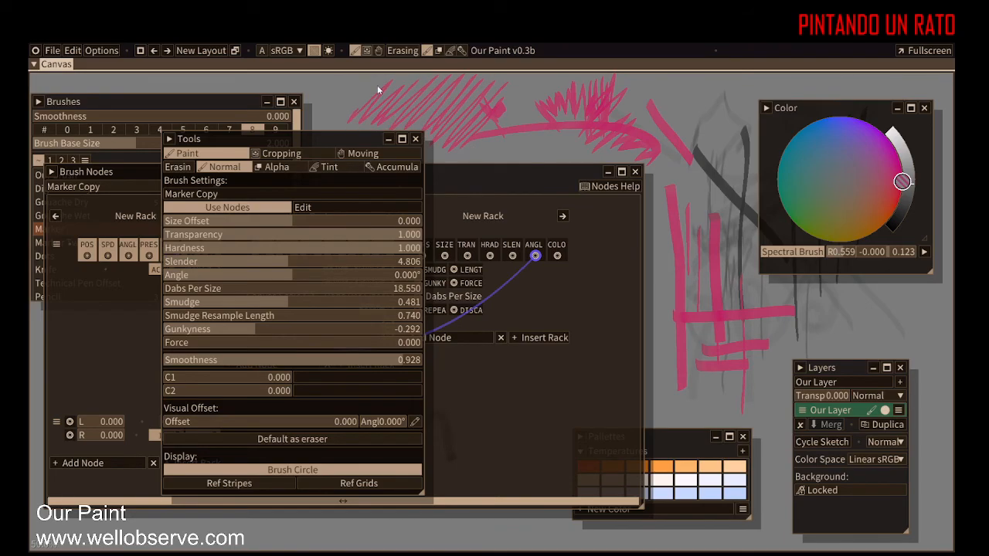
{"action": "left_click_drag", "start_coordinate": [330, 113], "coordinate": [349, 89]}
{"action": "left_click_drag", "start_coordinate": [544, 130], "coordinate": [551, 137]}
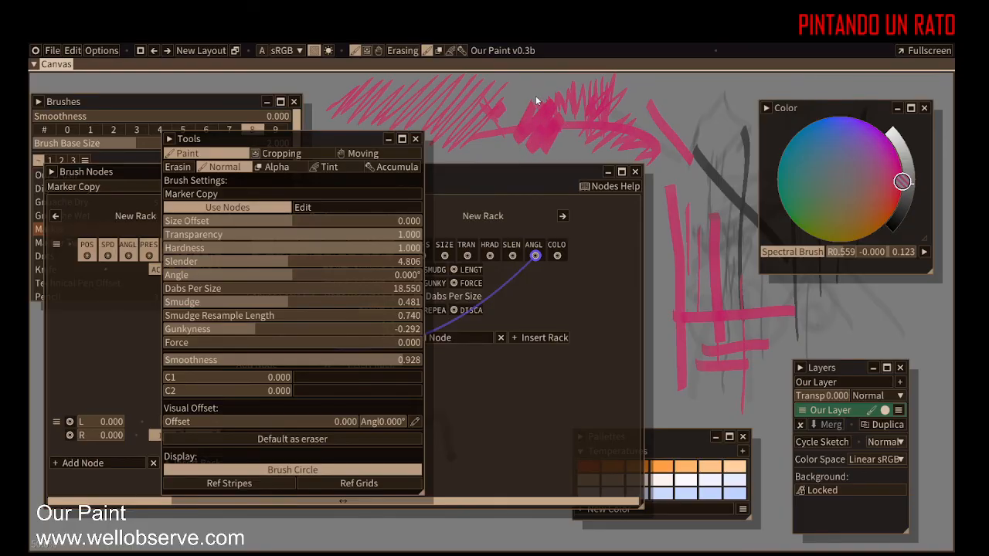
{"action": "left_click_drag", "start_coordinate": [538, 99], "coordinate": [503, 112]}
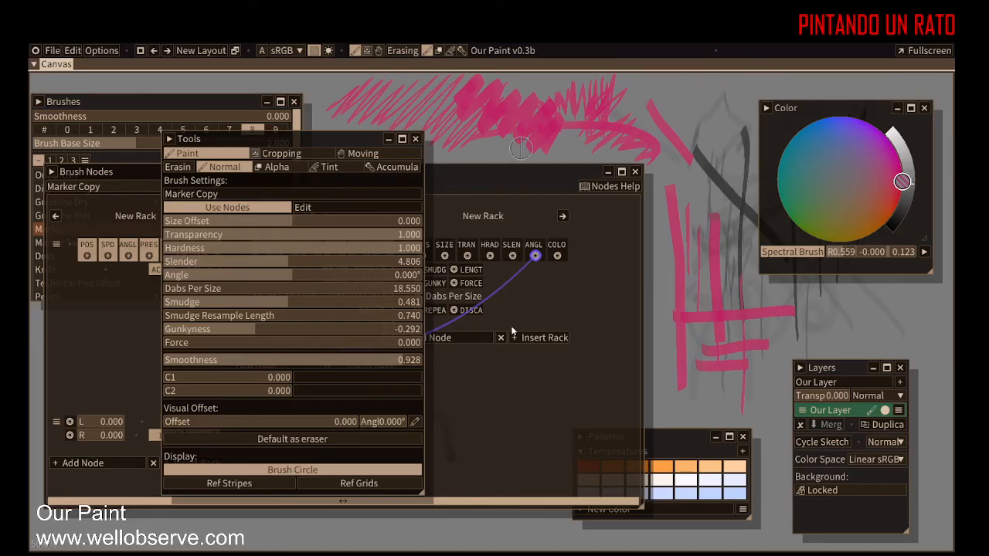
Step: Pick a blue colour and paint several blue test strokes on the canvas
{"action": "left_click_drag", "start_coordinate": [844, 164], "coordinate": [835, 119]}
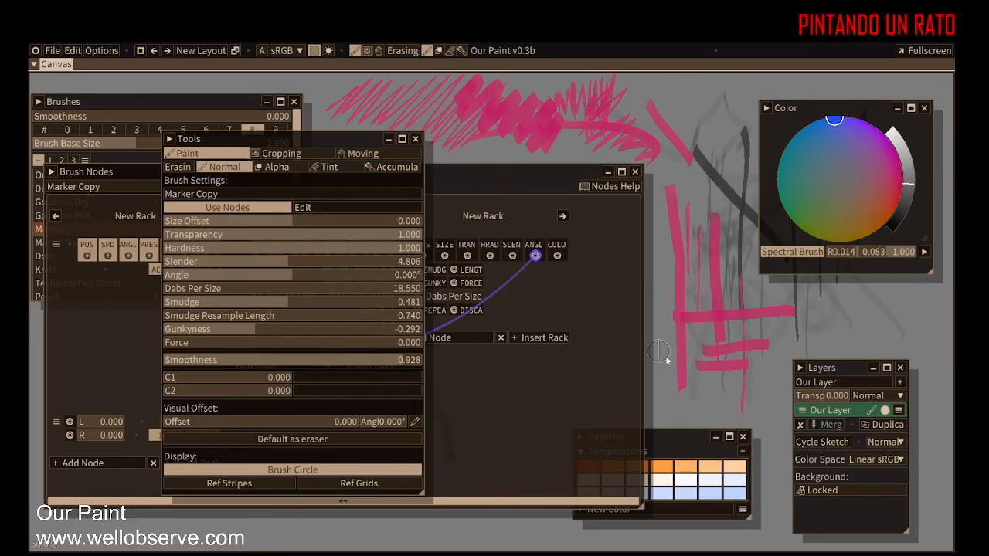
{"action": "mouse_move", "coordinate": [716, 366]}
{"action": "left_mouse_down"}
{"action": "mouse_move", "coordinate": [742, 390]}
{"action": "mouse_move", "coordinate": [749, 379]}
{"action": "left_mouse_up"}
{"action": "mouse_move", "coordinate": [708, 303]}
{"action": "left_mouse_down"}
{"action": "mouse_move", "coordinate": [717, 336]}
{"action": "mouse_move", "coordinate": [750, 305]}
{"action": "mouse_move", "coordinate": [802, 328]}
{"action": "left_mouse_up"}
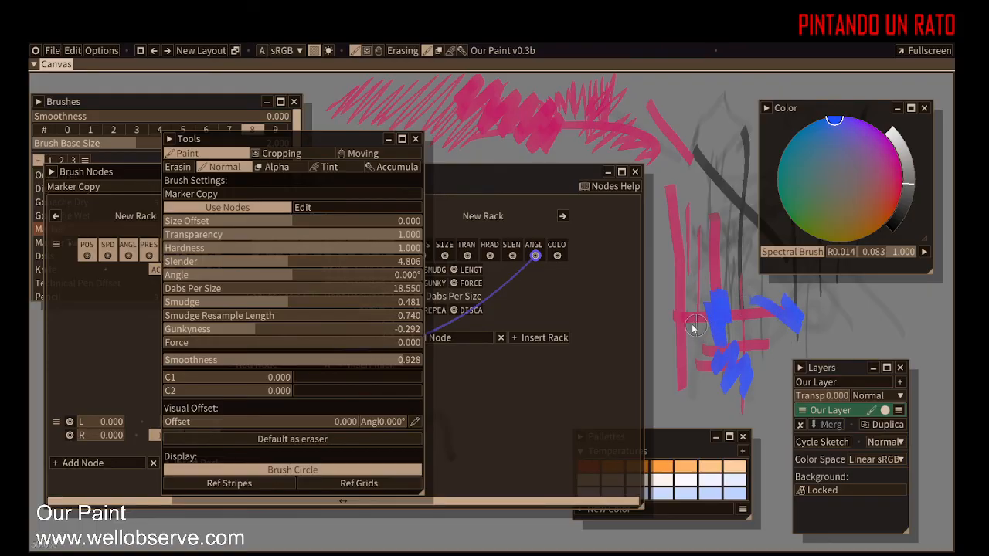
{"action": "mouse_move", "coordinate": [685, 283]}
{"action": "left_mouse_down"}
{"action": "mouse_move", "coordinate": [696, 197]}
{"action": "mouse_move", "coordinate": [704, 265]}
{"action": "mouse_move", "coordinate": [758, 303]}
{"action": "mouse_move", "coordinate": [796, 307]}
{"action": "mouse_move", "coordinate": [834, 296]}
{"action": "left_mouse_up"}
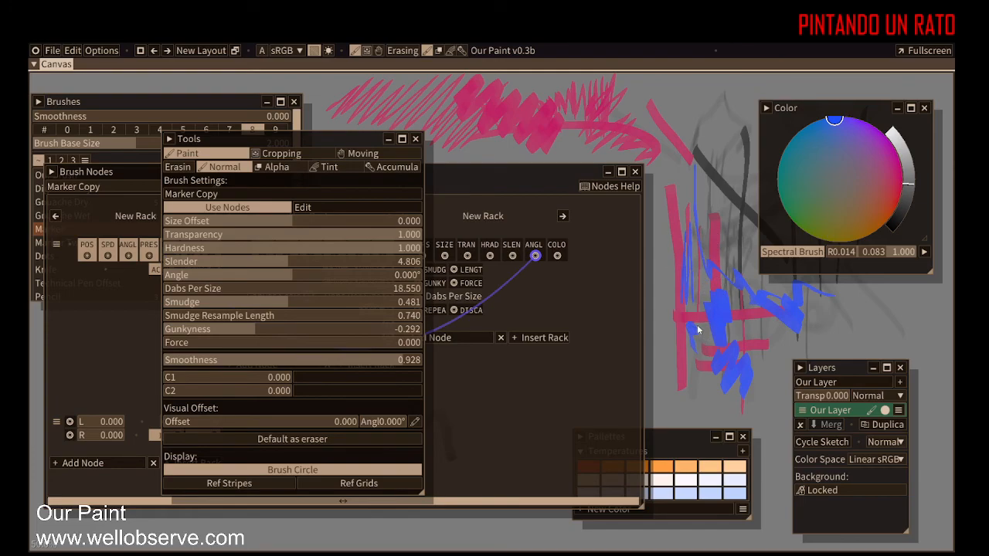
{"action": "mouse_move", "coordinate": [686, 368]}
{"action": "left_mouse_down"}
{"action": "mouse_move", "coordinate": [687, 394]}
{"action": "mouse_move", "coordinate": [690, 339]}
{"action": "mouse_move", "coordinate": [702, 353]}
{"action": "mouse_move", "coordinate": [701, 342]}
{"action": "mouse_move", "coordinate": [742, 315]}
{"action": "left_mouse_up"}
{"action": "mouse_move", "coordinate": [683, 113]}
{"action": "left_mouse_down"}
{"action": "mouse_move", "coordinate": [719, 104]}
{"action": "mouse_move", "coordinate": [695, 120]}
{"action": "mouse_move", "coordinate": [730, 114]}
{"action": "left_mouse_up"}
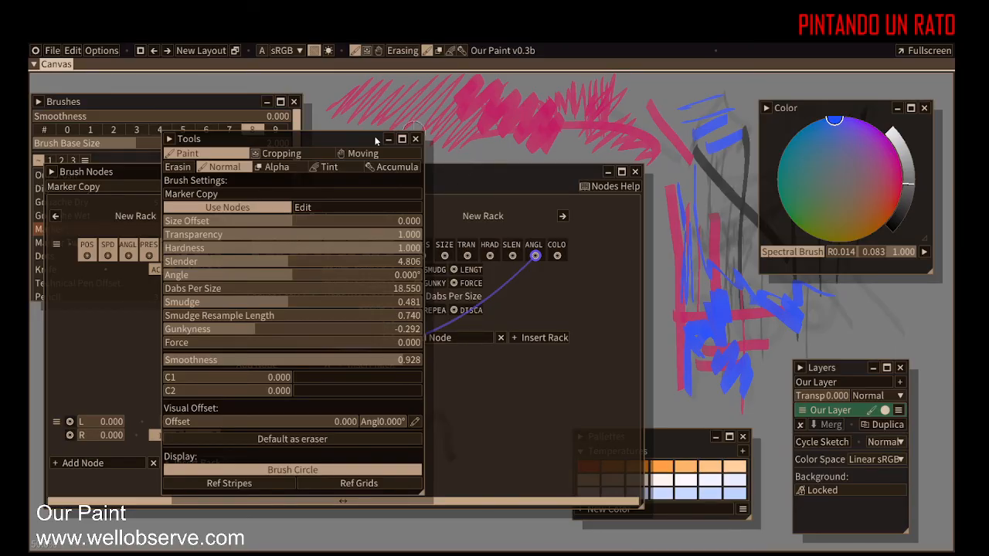
Step: Bring the Brush Nodes window forward, move it lower, and move the Tools panel to its right
{"action": "left_click", "coordinate": [468, 176]}
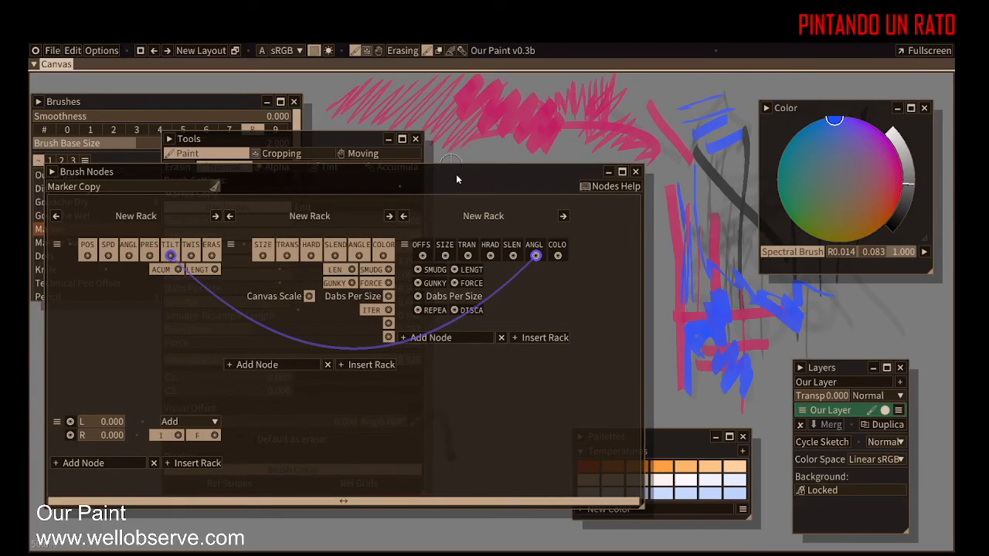
{"action": "left_click_drag", "start_coordinate": [501, 172], "coordinate": [495, 247]}
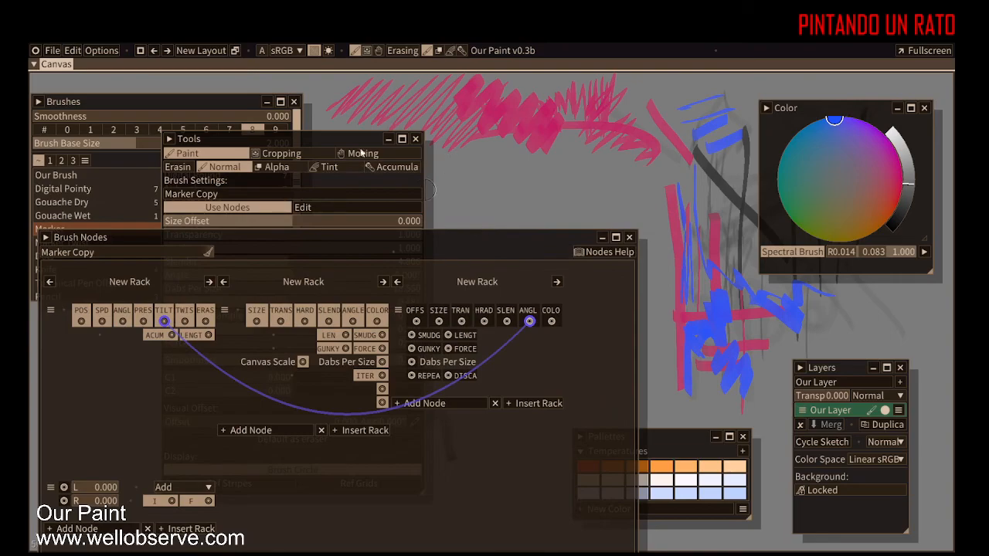
{"action": "left_click_drag", "start_coordinate": [326, 139], "coordinate": [560, 105]}
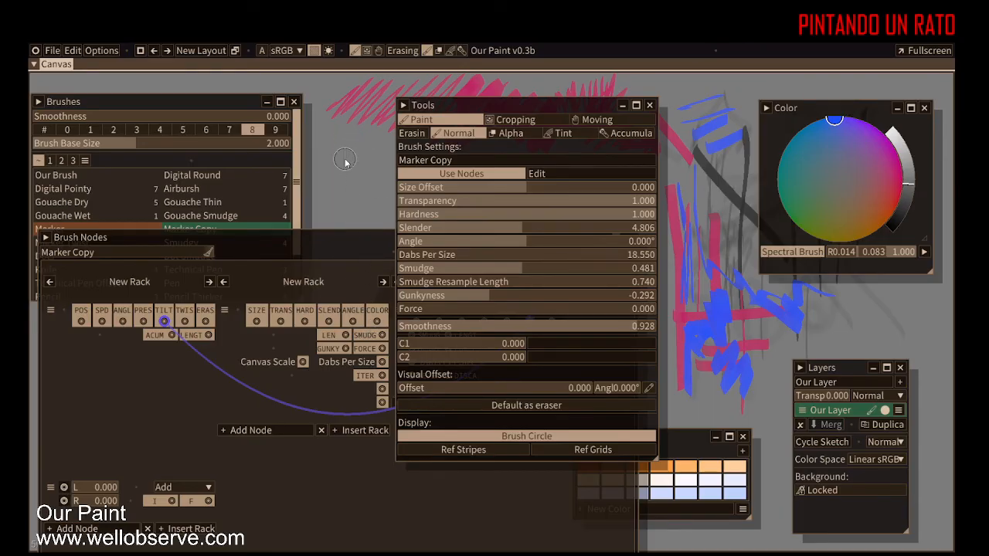
{"action": "left_click", "coordinate": [340, 236]}
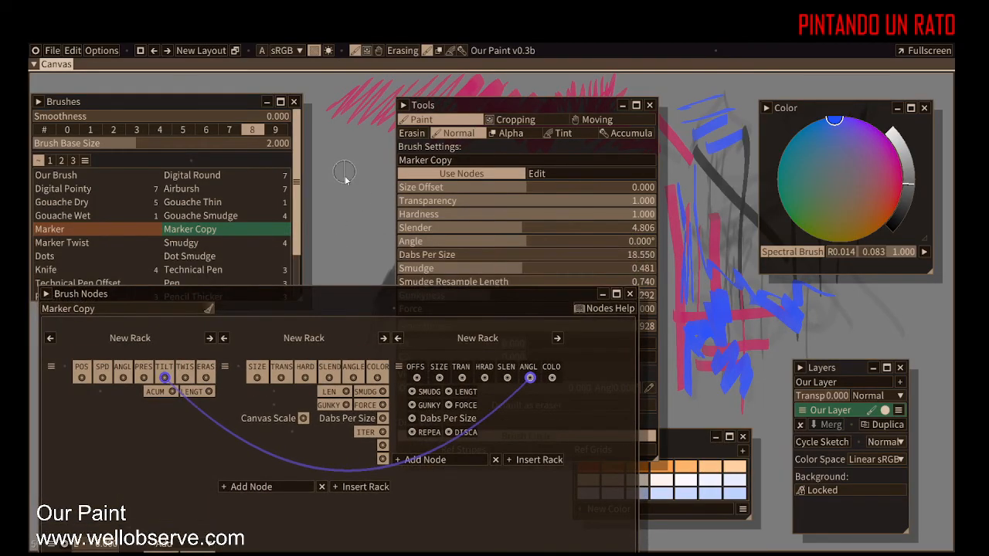
Step: Paint a series of vertical blue test strokes on the canvas's left side
{"action": "mouse_move", "coordinate": [343, 159]}
{"action": "left_mouse_down"}
{"action": "mouse_move", "coordinate": [349, 245]}
{"action": "mouse_move", "coordinate": [360, 237]}
{"action": "left_mouse_up"}
{"action": "left_click_drag", "start_coordinate": [373, 152], "coordinate": [377, 238]}
{"action": "left_click_drag", "start_coordinate": [328, 151], "coordinate": [330, 247]}
{"action": "mouse_move", "coordinate": [341, 130]}
{"action": "left_mouse_down"}
{"action": "mouse_move", "coordinate": [346, 249]}
{"action": "mouse_move", "coordinate": [356, 152]}
{"action": "mouse_move", "coordinate": [363, 266]}
{"action": "left_mouse_up"}
{"action": "left_click_drag", "start_coordinate": [376, 140], "coordinate": [361, 255]}
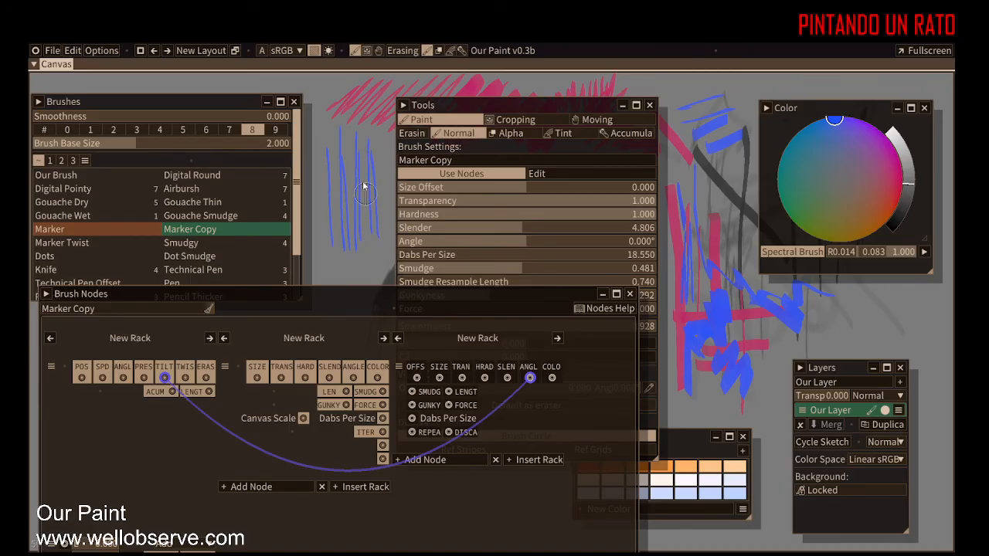
{"action": "mouse_move", "coordinate": [333, 125]}
{"action": "left_mouse_down"}
{"action": "mouse_move", "coordinate": [342, 246]}
{"action": "mouse_move", "coordinate": [322, 139]}
{"action": "mouse_move", "coordinate": [324, 221]}
{"action": "mouse_move", "coordinate": [325, 126]}
{"action": "mouse_move", "coordinate": [332, 243]}
{"action": "left_mouse_up"}
{"action": "left_click_drag", "start_coordinate": [346, 125], "coordinate": [352, 228]}
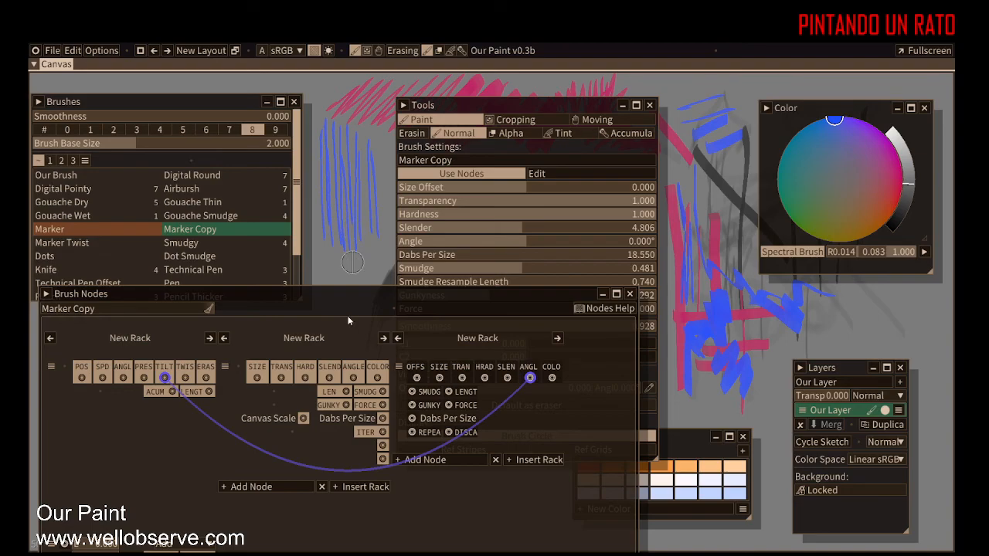
Step: Move the Tools panel beside the Brushes panel and paint two more test strokes
{"action": "mouse_move", "coordinate": [595, 101]}
{"action": "left_mouse_down"}
{"action": "mouse_move", "coordinate": [522, 117]}
{"action": "mouse_move", "coordinate": [478, 104]}
{"action": "mouse_move", "coordinate": [474, 82]}
{"action": "left_mouse_up"}
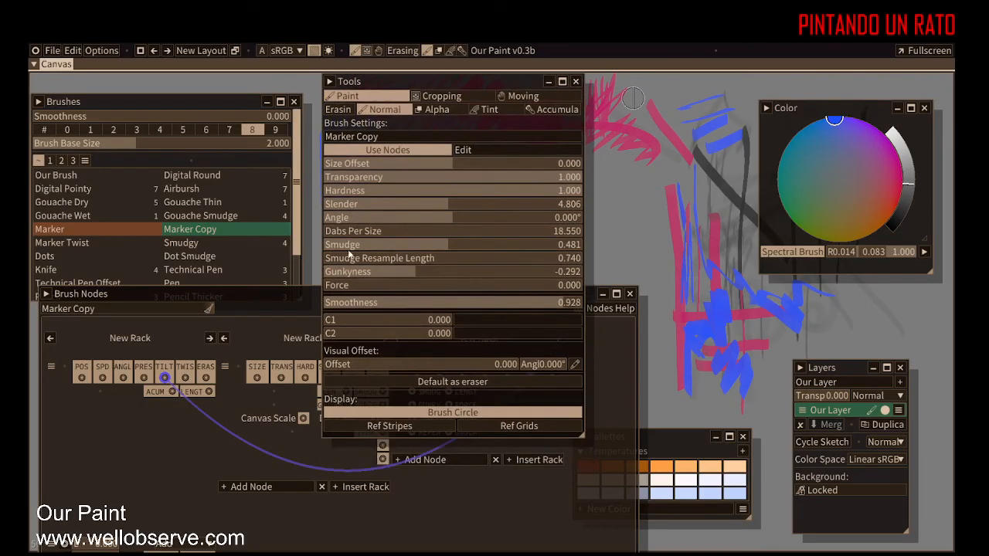
{"action": "left_click_drag", "start_coordinate": [452, 220], "coordinate": [436, 228]}
{"action": "left_click_drag", "start_coordinate": [616, 195], "coordinate": [616, 269]}
{"action": "mouse_move", "coordinate": [634, 181]}
{"action": "left_mouse_down"}
{"action": "mouse_move", "coordinate": [634, 256]}
{"action": "mouse_move", "coordinate": [649, 267]}
{"action": "left_mouse_up"}
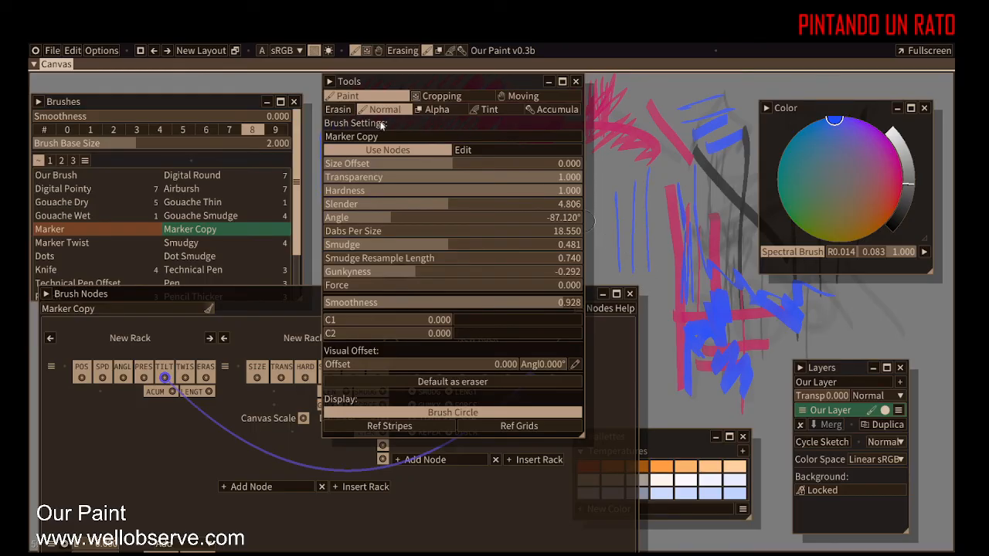
Step: Toggle the Marker Copy brush's Use Nodes option and paint test strokes
{"action": "left_click", "coordinate": [376, 150]}
{"action": "left_click", "coordinate": [376, 149]}
{"action": "left_click", "coordinate": [376, 150]}
{"action": "mouse_move", "coordinate": [618, 169]}
{"action": "left_mouse_down"}
{"action": "mouse_move", "coordinate": [622, 237]}
{"action": "mouse_move", "coordinate": [631, 238]}
{"action": "left_mouse_up"}
{"action": "mouse_move", "coordinate": [650, 182]}
{"action": "left_mouse_down"}
{"action": "mouse_move", "coordinate": [651, 244]}
{"action": "mouse_move", "coordinate": [660, 201]}
{"action": "mouse_move", "coordinate": [667, 333]}
{"action": "left_mouse_up"}
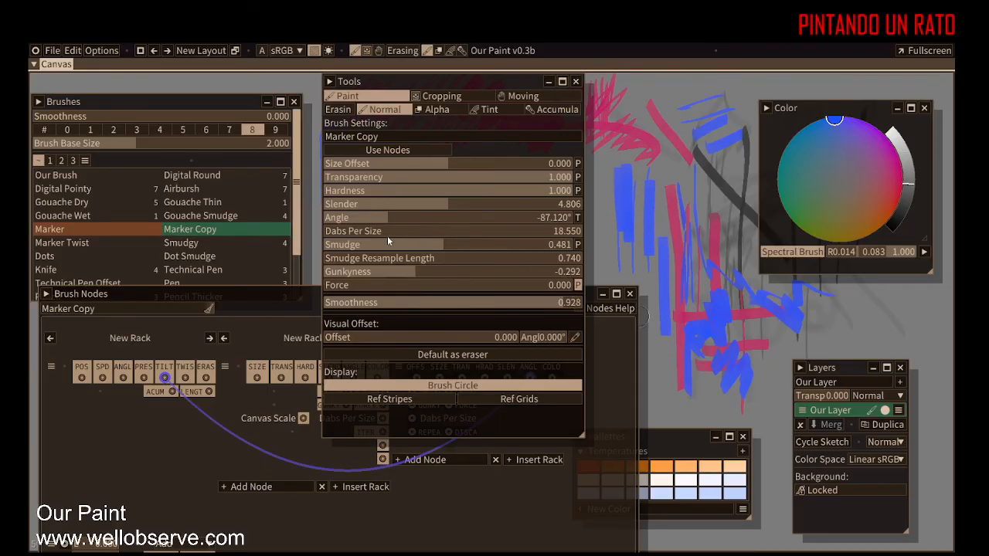
Step: Paint several tilted test strokes while dragging the brush's Angle setting
{"action": "left_click_drag", "start_coordinate": [387, 219], "coordinate": [402, 216]}
{"action": "left_click_drag", "start_coordinate": [600, 198], "coordinate": [605, 227]}
{"action": "left_click_drag", "start_coordinate": [610, 204], "coordinate": [645, 281]}
{"action": "mouse_move", "coordinate": [655, 232]}
{"action": "left_mouse_down"}
{"action": "mouse_move", "coordinate": [676, 198]}
{"action": "mouse_move", "coordinate": [661, 172]}
{"action": "mouse_move", "coordinate": [690, 164]}
{"action": "mouse_move", "coordinate": [663, 169]}
{"action": "mouse_move", "coordinate": [655, 155]}
{"action": "mouse_move", "coordinate": [693, 144]}
{"action": "mouse_move", "coordinate": [643, 143]}
{"action": "mouse_move", "coordinate": [700, 117]}
{"action": "left_mouse_up"}
{"action": "left_click_drag", "start_coordinate": [632, 126], "coordinate": [697, 102]}
{"action": "left_click_drag", "start_coordinate": [825, 329], "coordinate": [877, 301]}
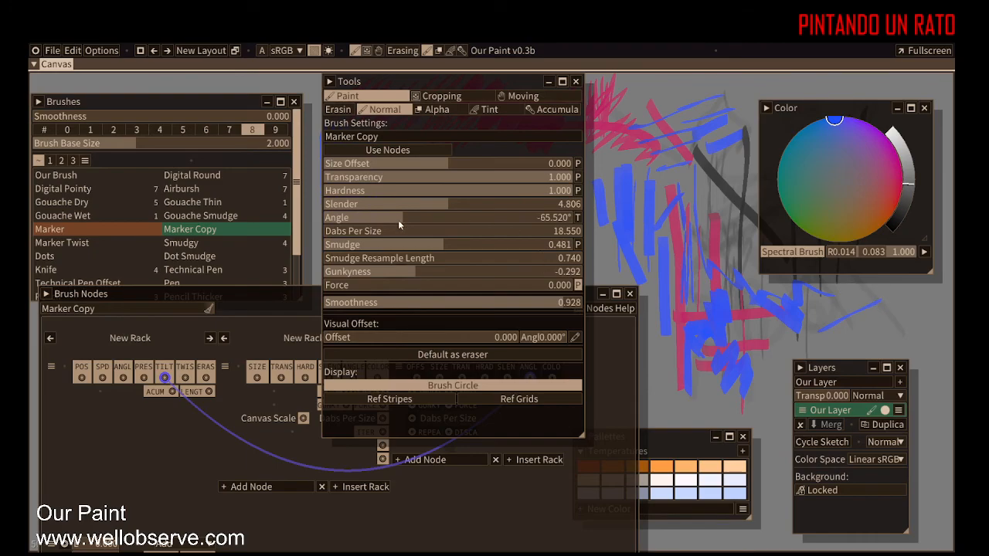
{"action": "left_click_drag", "start_coordinate": [403, 220], "coordinate": [419, 217]}
{"action": "left_click_drag", "start_coordinate": [413, 218], "coordinate": [437, 217]}
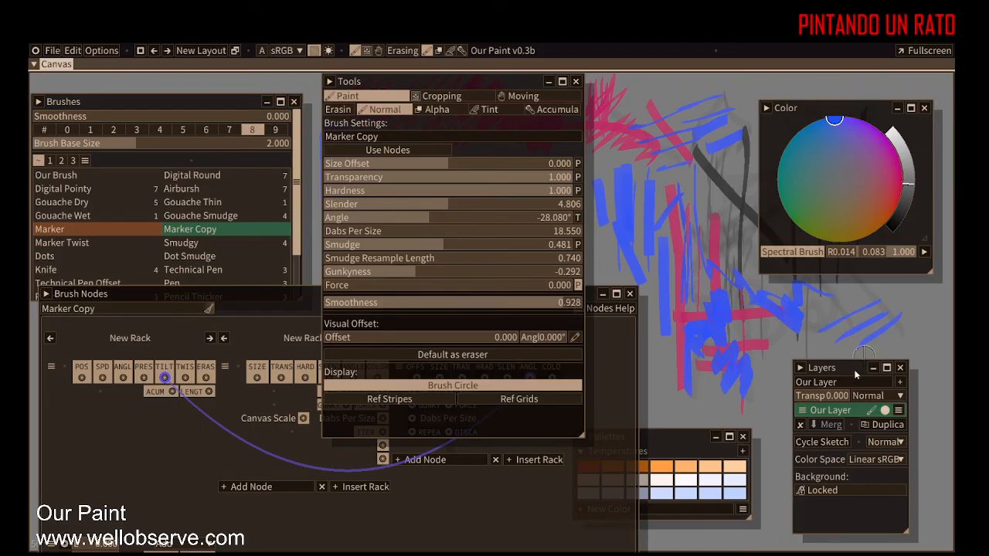
{"action": "left_click_drag", "start_coordinate": [427, 219], "coordinate": [443, 217]}
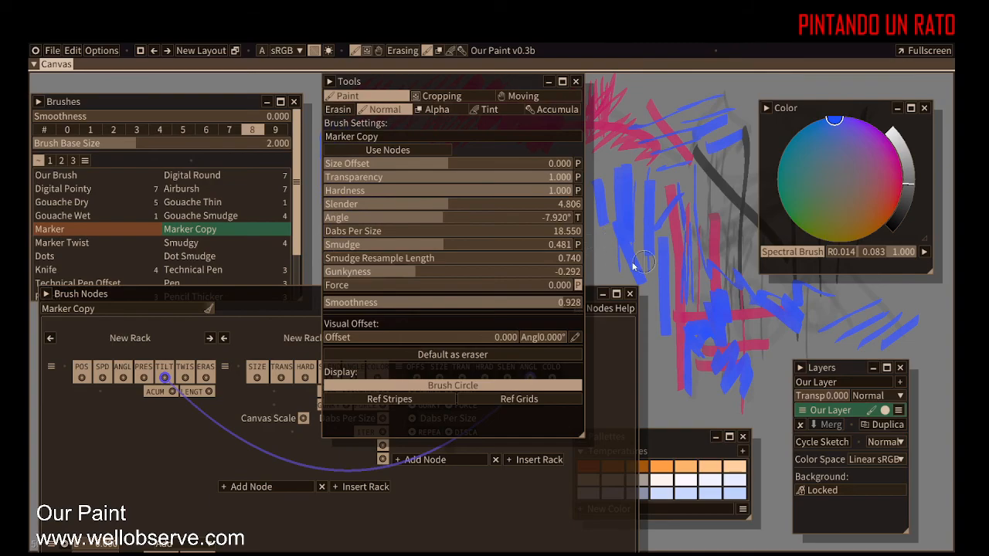
Step: Move the Tools panel to the right side, adjust the Angle setting, and paint test strokes
{"action": "mouse_move", "coordinate": [480, 81]}
{"action": "left_mouse_down"}
{"action": "mouse_move", "coordinate": [639, 74]}
{"action": "mouse_move", "coordinate": [770, 94]}
{"action": "left_mouse_up"}
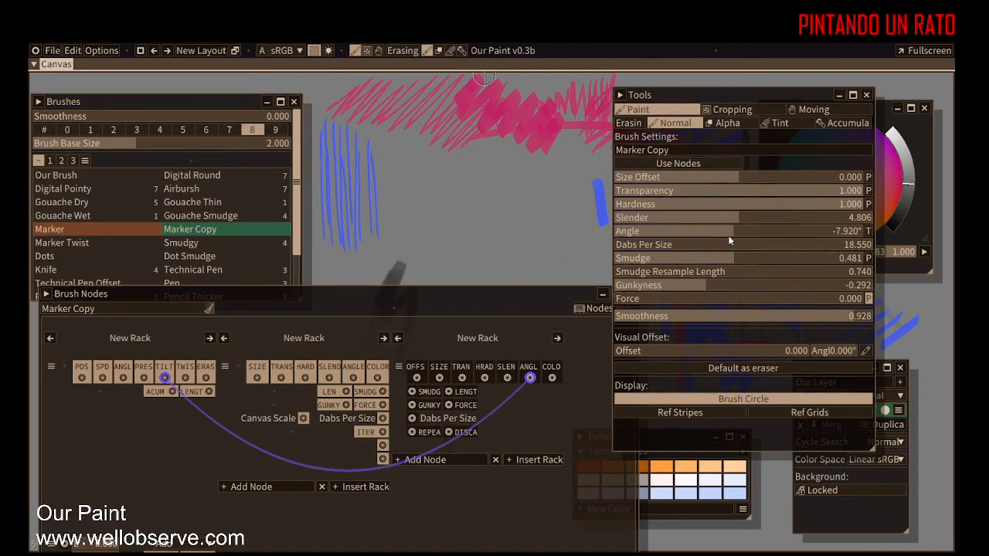
{"action": "left_click_drag", "start_coordinate": [729, 232], "coordinate": [699, 236]}
{"action": "mouse_move", "coordinate": [417, 178]}
{"action": "left_mouse_down"}
{"action": "mouse_move", "coordinate": [445, 207]}
{"action": "mouse_move", "coordinate": [443, 161]}
{"action": "mouse_move", "coordinate": [469, 197]}
{"action": "mouse_move", "coordinate": [442, 162]}
{"action": "mouse_move", "coordinate": [460, 194]}
{"action": "mouse_move", "coordinate": [444, 177]}
{"action": "mouse_move", "coordinate": [491, 183]}
{"action": "mouse_move", "coordinate": [479, 165]}
{"action": "mouse_move", "coordinate": [510, 197]}
{"action": "left_mouse_up"}
{"action": "left_click_drag", "start_coordinate": [465, 145], "coordinate": [478, 177]}
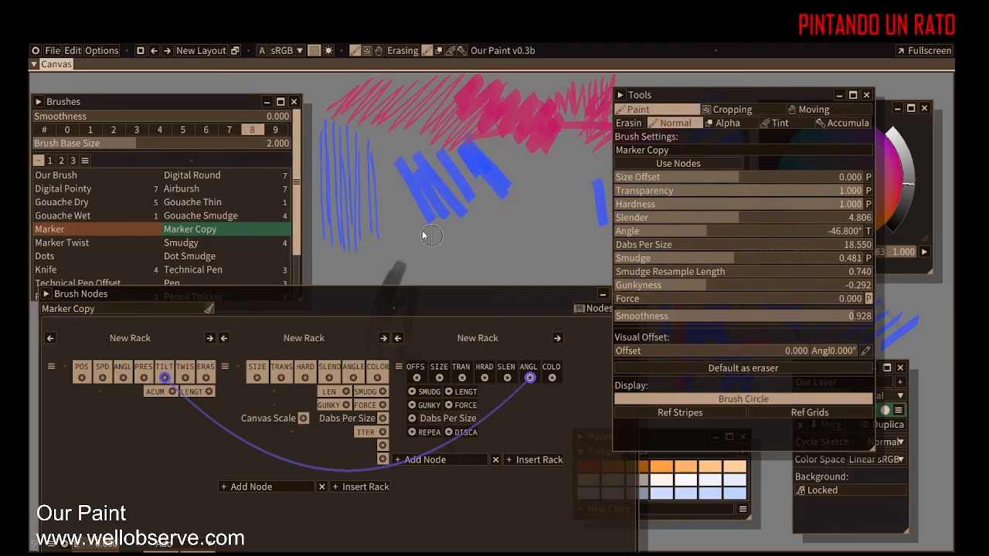
{"action": "left_click_drag", "start_coordinate": [705, 232], "coordinate": [655, 233]}
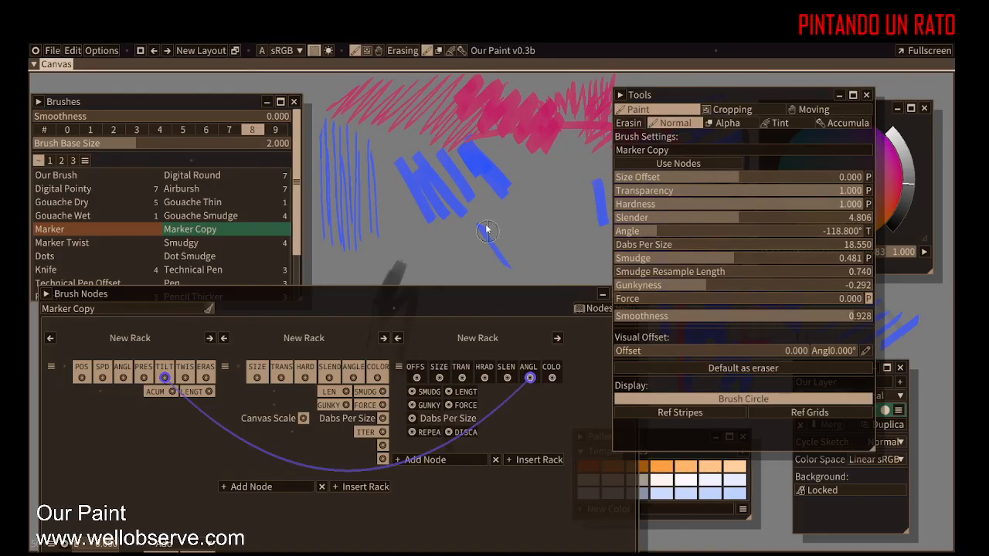
{"action": "mouse_move", "coordinate": [519, 235]}
{"action": "left_mouse_down"}
{"action": "mouse_move", "coordinate": [524, 198]}
{"action": "mouse_move", "coordinate": [553, 225]}
{"action": "mouse_move", "coordinate": [530, 176]}
{"action": "mouse_move", "coordinate": [568, 220]}
{"action": "mouse_move", "coordinate": [577, 251]}
{"action": "left_mouse_up"}
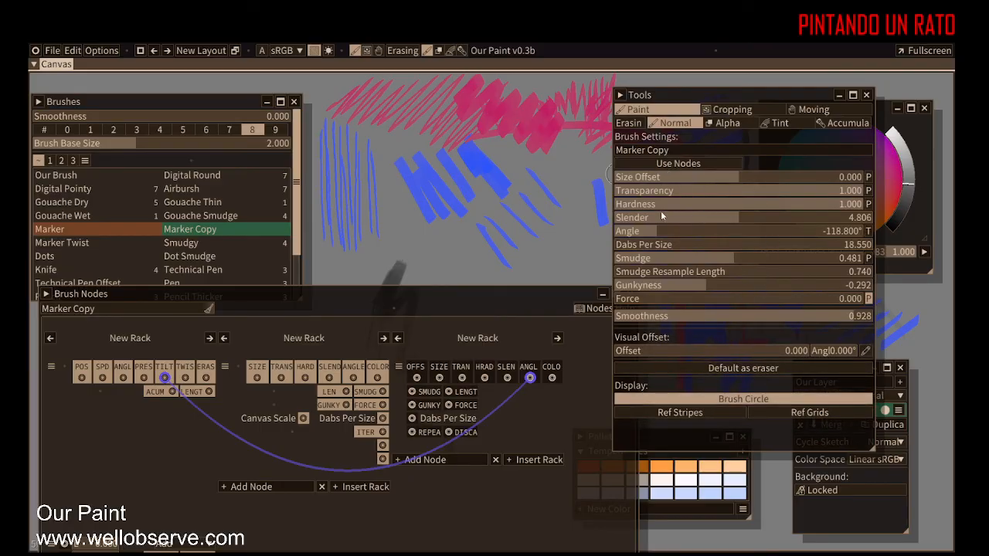
Step: Toggle the Use Nodes option again and paint a few test strokes
{"action": "left_click", "coordinate": [708, 163]}
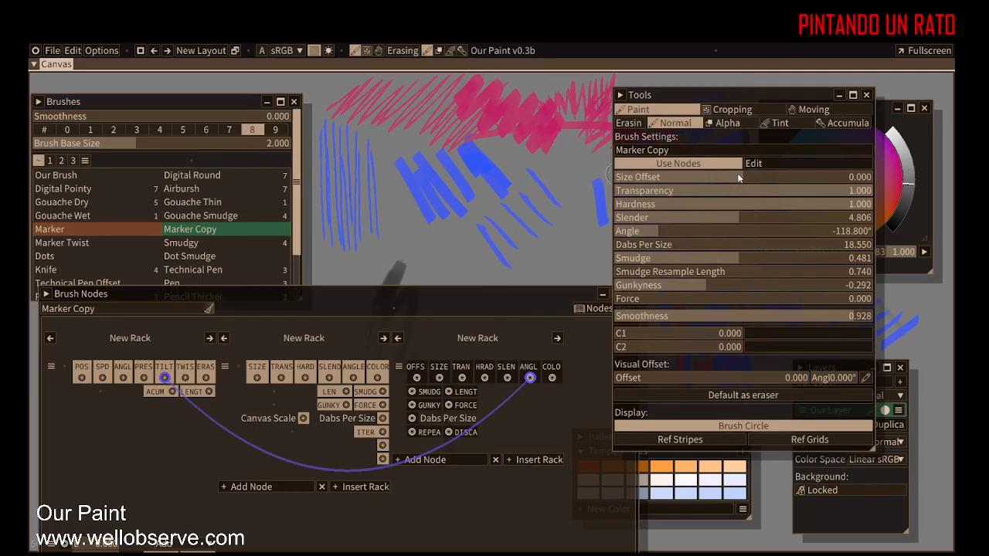
{"action": "mouse_move", "coordinate": [375, 297]}
{"action": "left_mouse_down"}
{"action": "mouse_move", "coordinate": [359, 175]}
{"action": "mouse_move", "coordinate": [397, 225]}
{"action": "mouse_move", "coordinate": [386, 377]}
{"action": "left_mouse_up"}
{"action": "left_click_drag", "start_coordinate": [446, 255], "coordinate": [483, 344]}
{"action": "left_click_drag", "start_coordinate": [456, 251], "coordinate": [507, 335]}
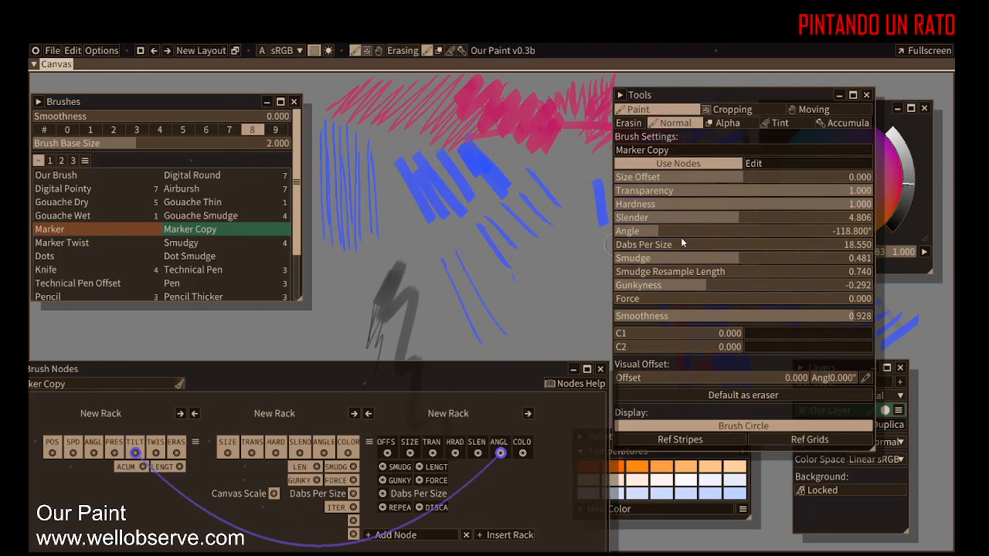
Step: Adjust the Angle setting and paint a series of diagonal test strokes
{"action": "left_click_drag", "start_coordinate": [656, 232], "coordinate": [672, 231]}
{"action": "left_click_drag", "start_coordinate": [564, 323], "coordinate": [565, 323]}
{"action": "left_click_drag", "start_coordinate": [547, 233], "coordinate": [578, 303]}
{"action": "left_click_drag", "start_coordinate": [506, 300], "coordinate": [560, 261]}
{"action": "left_click_drag", "start_coordinate": [484, 335], "coordinate": [576, 269]}
{"action": "left_click_drag", "start_coordinate": [416, 319], "coordinate": [548, 259]}
{"action": "left_click_drag", "start_coordinate": [415, 283], "coordinate": [516, 266]}
{"action": "left_click_drag", "start_coordinate": [400, 261], "coordinate": [506, 258]}
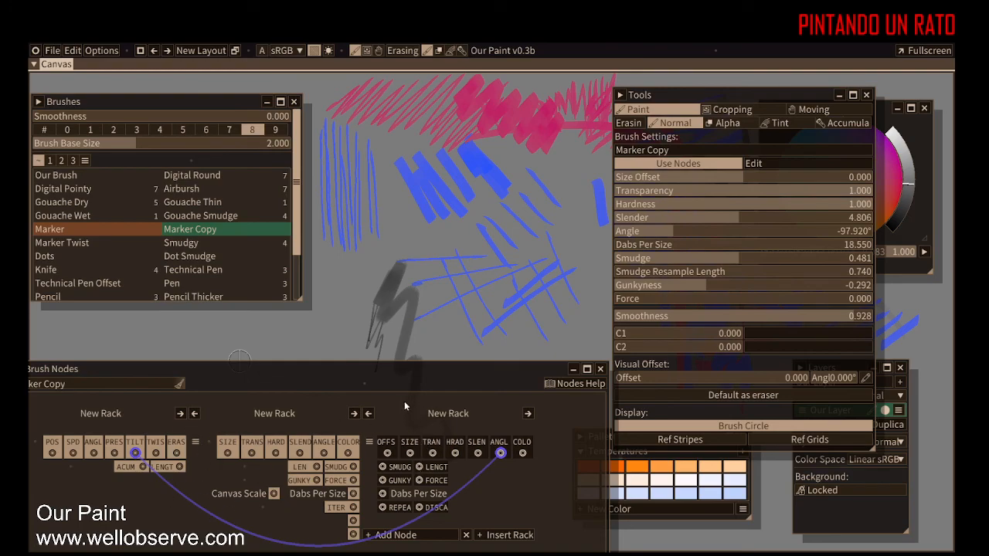
Step: Route TILT and Brush Settings ANGLE into the Add math node and connect its output to Brush Outputs ANGL
{"action": "mouse_move", "coordinate": [411, 380]}
{"action": "left_mouse_down"}
{"action": "mouse_move", "coordinate": [427, 238]}
{"action": "mouse_move", "coordinate": [458, 152]}
{"action": "left_mouse_up"}
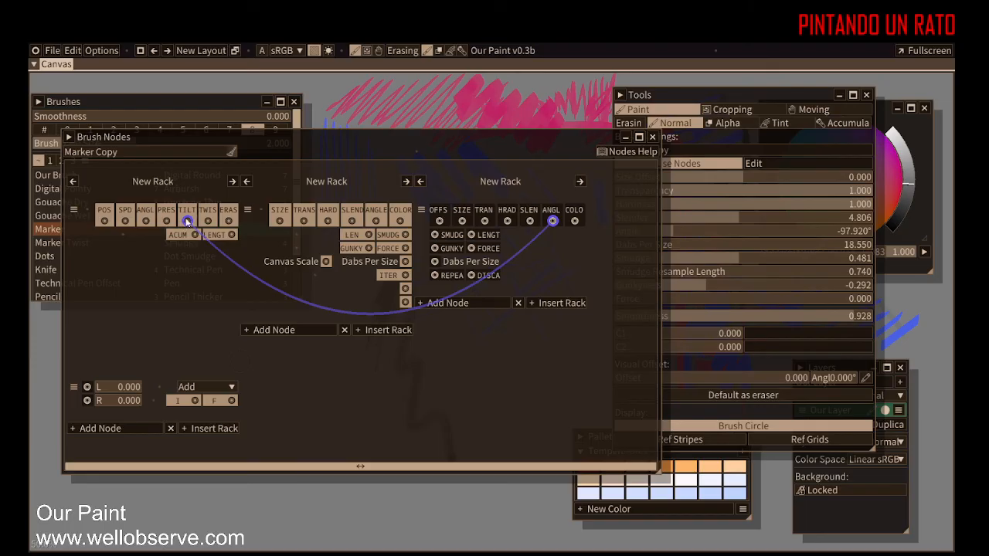
{"action": "left_click_drag", "start_coordinate": [552, 222], "coordinate": [88, 388]}
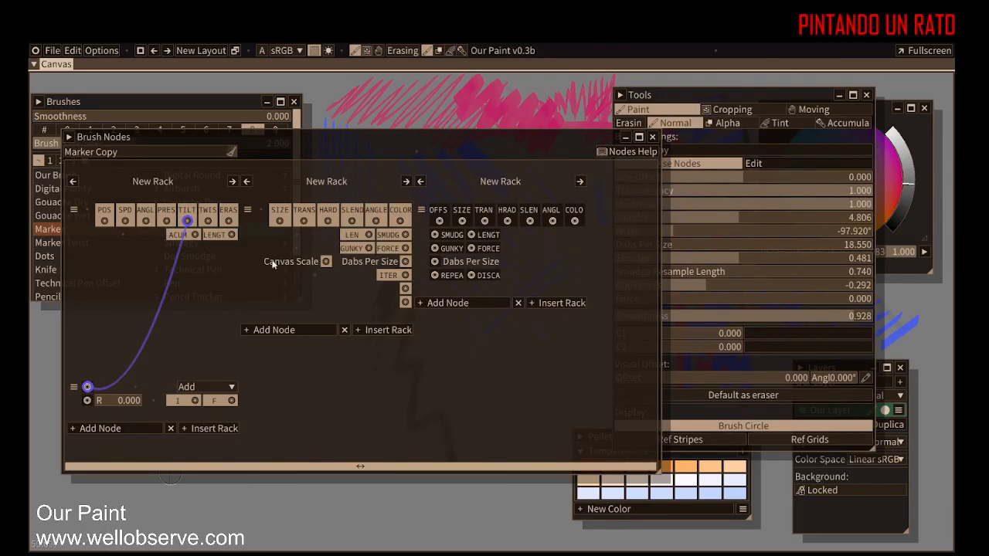
{"action": "left_click_drag", "start_coordinate": [374, 221], "coordinate": [88, 401]}
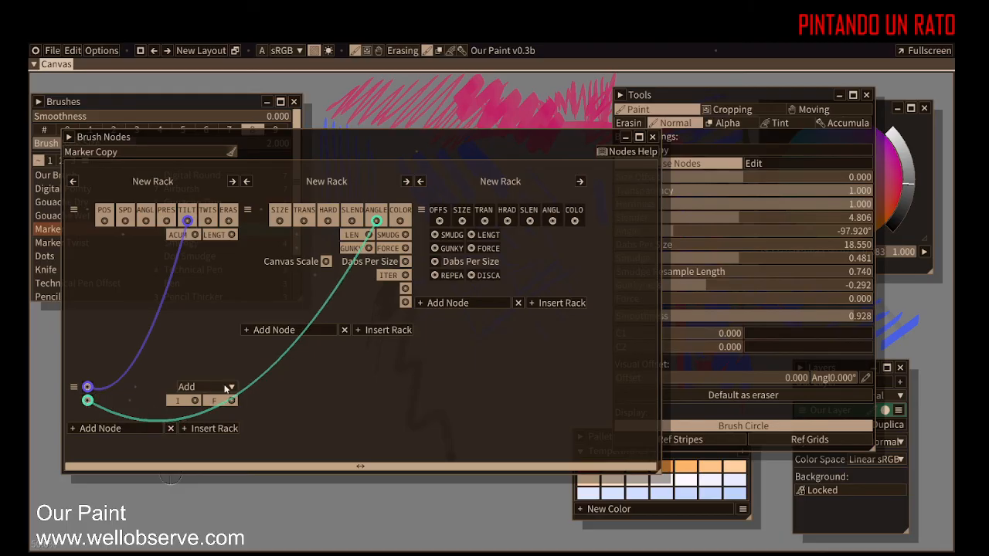
{"action": "left_click_drag", "start_coordinate": [232, 400], "coordinate": [552, 222]}
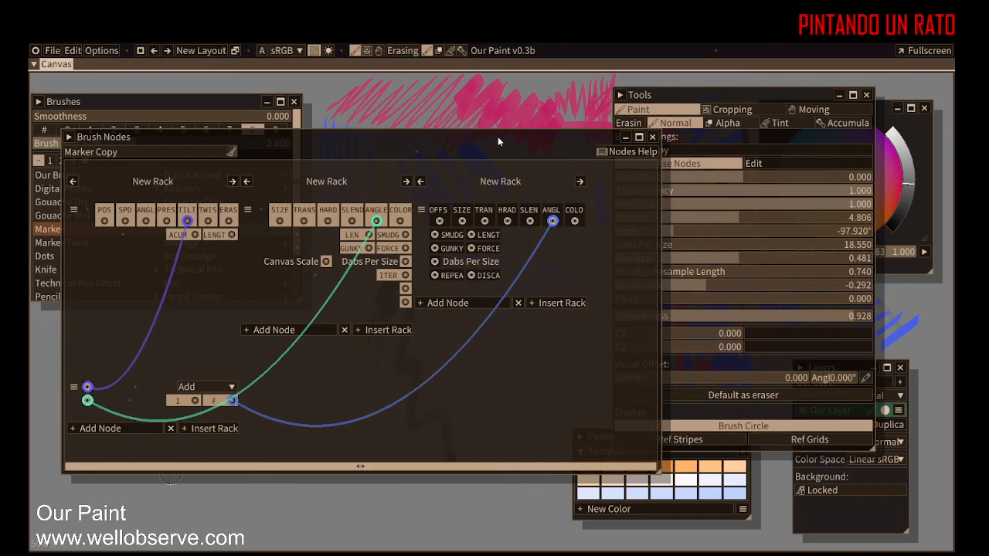
Step: Move the Brush Nodes window aside and paint test strokes with the tilt-driven Marker Copy brush
{"action": "mouse_move", "coordinate": [497, 146]}
{"action": "left_mouse_down"}
{"action": "mouse_move", "coordinate": [478, 218]}
{"action": "mouse_move", "coordinate": [419, 329]}
{"action": "mouse_move", "coordinate": [576, 105]}
{"action": "mouse_move", "coordinate": [688, 105]}
{"action": "left_mouse_up"}
{"action": "left_click_drag", "start_coordinate": [110, 379], "coordinate": [152, 442]}
{"action": "left_click_drag", "start_coordinate": [168, 346], "coordinate": [170, 383]}
{"action": "left_click_drag", "start_coordinate": [172, 435], "coordinate": [170, 386]}
{"action": "mouse_move", "coordinate": [206, 346]}
{"action": "left_mouse_down"}
{"action": "mouse_move", "coordinate": [185, 411]}
{"action": "mouse_move", "coordinate": [204, 393]}
{"action": "left_mouse_up"}
{"action": "left_click_drag", "start_coordinate": [138, 330], "coordinate": [102, 374]}
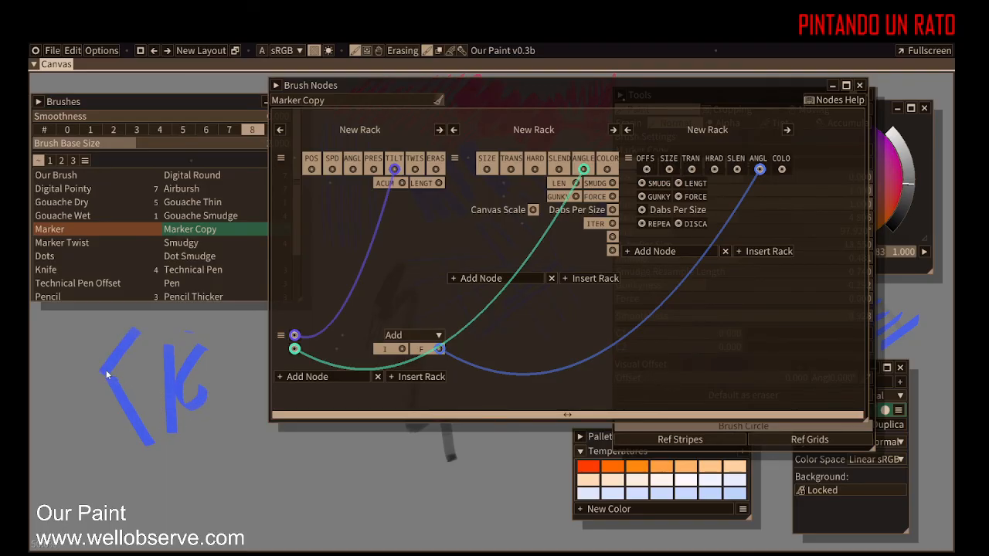
{"action": "left_click_drag", "start_coordinate": [80, 334], "coordinate": [122, 372]}
{"action": "mouse_move", "coordinate": [102, 437]}
{"action": "left_mouse_down"}
{"action": "mouse_move", "coordinate": [168, 487]}
{"action": "mouse_move", "coordinate": [177, 456]}
{"action": "left_mouse_up"}
{"action": "left_click_drag", "start_coordinate": [177, 506], "coordinate": [238, 452]}
{"action": "left_click_drag", "start_coordinate": [182, 524], "coordinate": [231, 483]}
{"action": "left_click_drag", "start_coordinate": [240, 521], "coordinate": [268, 476]}
{"action": "left_click_drag", "start_coordinate": [275, 517], "coordinate": [325, 450]}
{"action": "left_click_drag", "start_coordinate": [313, 522], "coordinate": [353, 457]}
{"action": "left_click_drag", "start_coordinate": [308, 543], "coordinate": [320, 526]}
{"action": "mouse_move", "coordinate": [328, 531]}
{"action": "left_mouse_down"}
{"action": "mouse_move", "coordinate": [357, 475]}
{"action": "mouse_move", "coordinate": [319, 526]}
{"action": "mouse_move", "coordinate": [335, 523]}
{"action": "mouse_move", "coordinate": [379, 464]}
{"action": "left_mouse_up"}
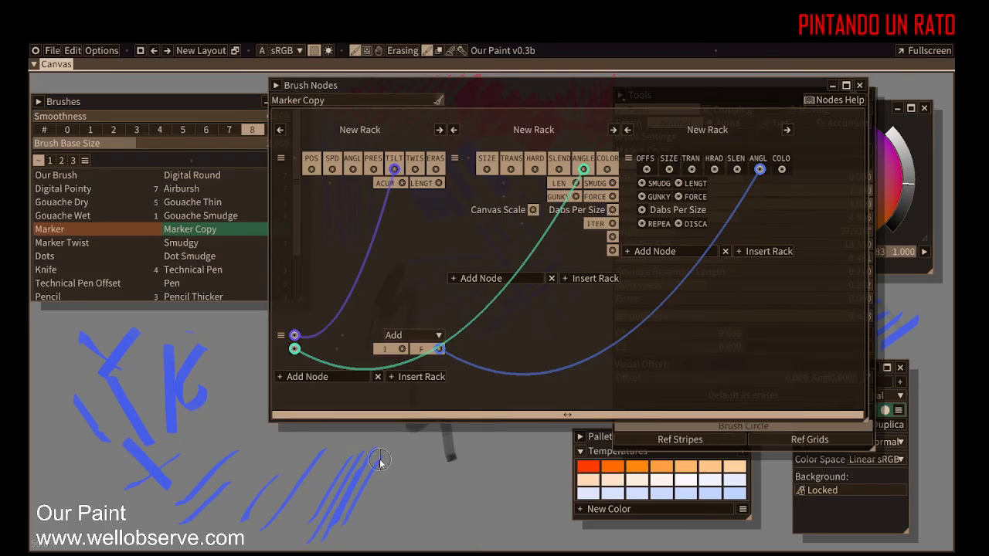
Step: Reposition the Brush Nodes window, set the brush Angle to about -34.56°, and paint more test strokes
{"action": "mouse_move", "coordinate": [710, 92]}
{"action": "left_mouse_down"}
{"action": "mouse_move", "coordinate": [538, 95]}
{"action": "mouse_move", "coordinate": [453, 65]}
{"action": "left_mouse_up"}
{"action": "left_click_drag", "start_coordinate": [670, 230], "coordinate": [719, 231]}
{"action": "mouse_move", "coordinate": [378, 523]}
{"action": "left_mouse_down"}
{"action": "mouse_move", "coordinate": [412, 456]}
{"action": "mouse_move", "coordinate": [380, 537]}
{"action": "mouse_move", "coordinate": [414, 470]}
{"action": "mouse_move", "coordinate": [407, 529]}
{"action": "mouse_move", "coordinate": [435, 473]}
{"action": "mouse_move", "coordinate": [435, 520]}
{"action": "mouse_move", "coordinate": [458, 471]}
{"action": "mouse_move", "coordinate": [476, 458]}
{"action": "mouse_move", "coordinate": [494, 485]}
{"action": "left_mouse_up"}
{"action": "mouse_move", "coordinate": [479, 451]}
{"action": "left_mouse_down"}
{"action": "mouse_move", "coordinate": [538, 446]}
{"action": "mouse_move", "coordinate": [507, 455]}
{"action": "mouse_move", "coordinate": [566, 519]}
{"action": "left_mouse_up"}
{"action": "left_click_drag", "start_coordinate": [510, 480], "coordinate": [550, 531]}
{"action": "left_click_drag", "start_coordinate": [493, 485], "coordinate": [534, 533]}
{"action": "left_click_drag", "start_coordinate": [468, 488], "coordinate": [517, 536]}
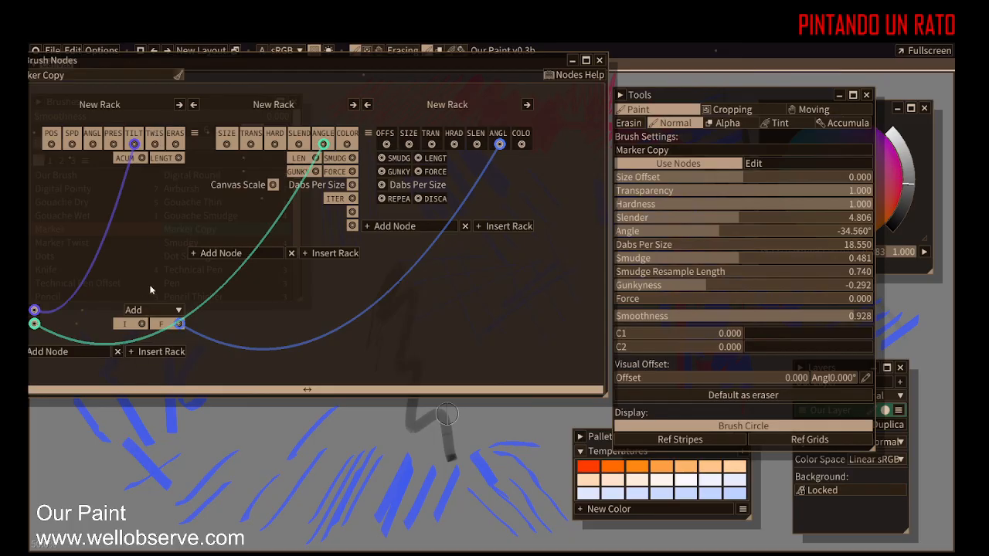
Step: Browse the node categories offered in the Add Node menu without adding a node
{"action": "left_click", "coordinate": [232, 254]}
{"action": "left_click", "coordinate": [233, 268]}
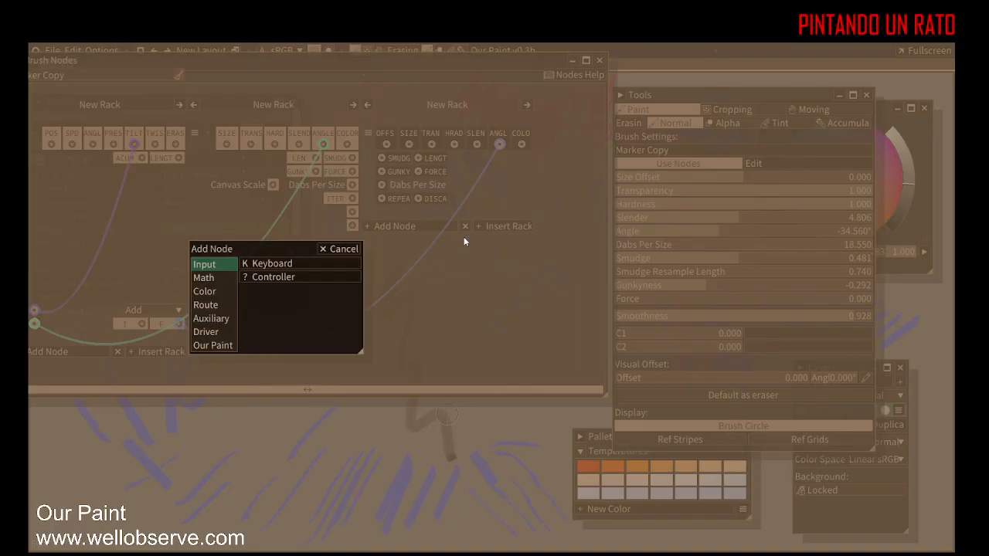
{"action": "left_click", "coordinate": [214, 280]}
{"action": "left_click", "coordinate": [214, 331]}
{"action": "left_click", "coordinate": [221, 318]}
{"action": "left_click", "coordinate": [219, 307]}
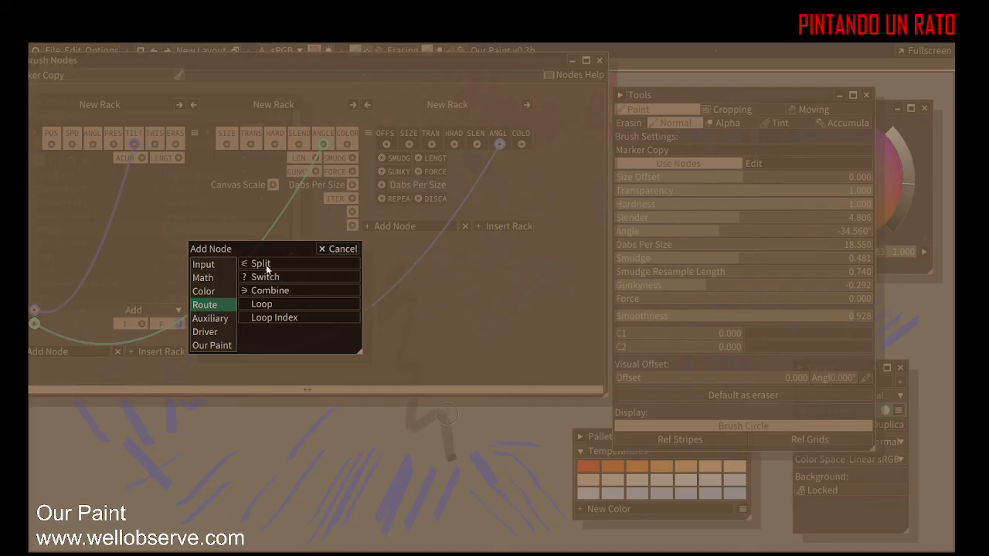
{"action": "left_click", "coordinate": [205, 333]}
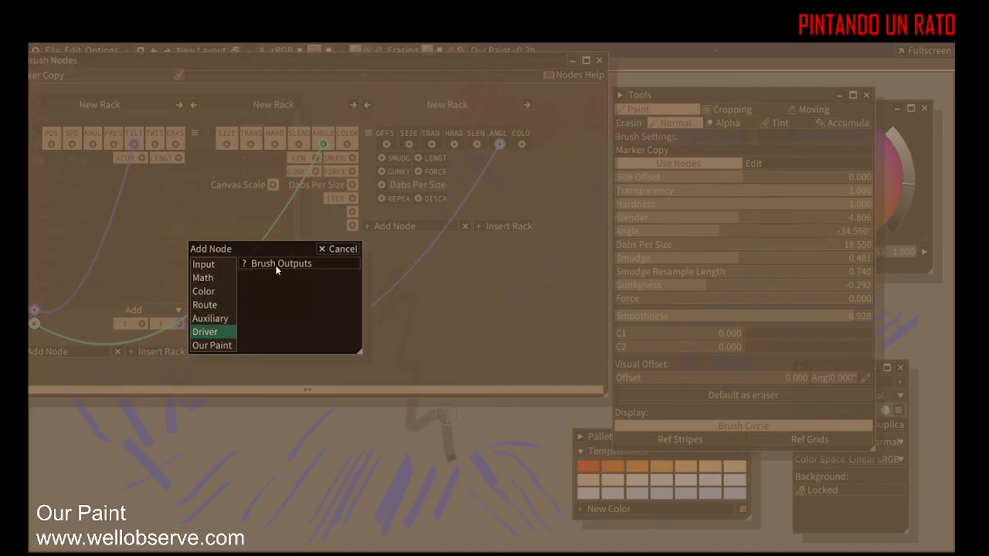
{"action": "left_click", "coordinate": [207, 348]}
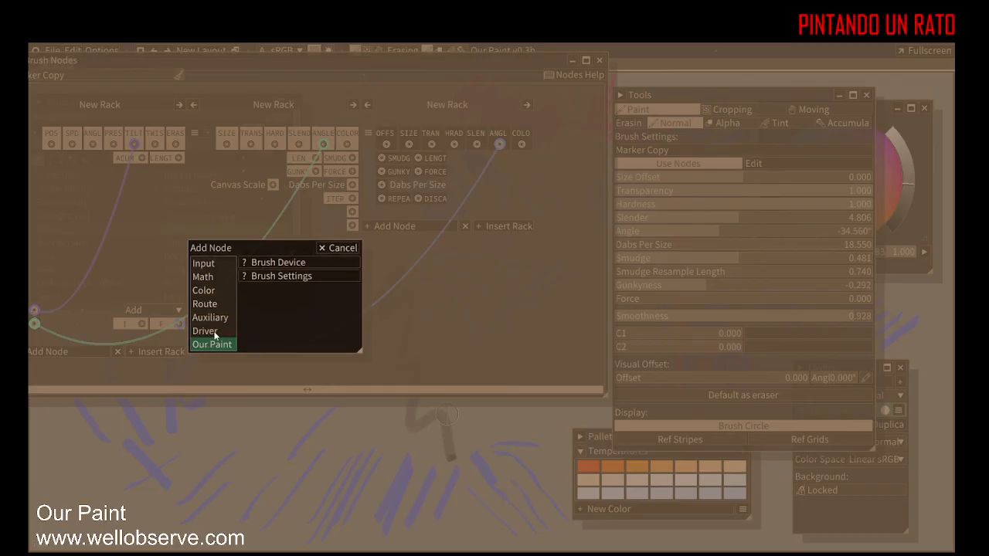
{"action": "left_click", "coordinate": [338, 248]}
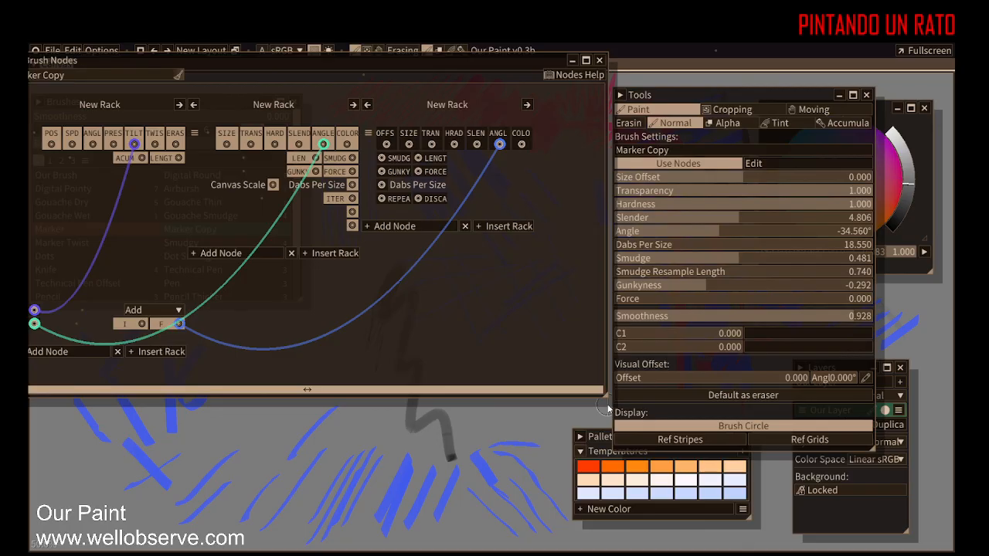
Step: Close the Brush Nodes window and paint a series of test strokes with Marker Copy
{"action": "left_click", "coordinate": [599, 61]}
{"action": "left_click_drag", "start_coordinate": [295, 386], "coordinate": [367, 338]}
{"action": "left_click_drag", "start_coordinate": [271, 376], "coordinate": [360, 309]}
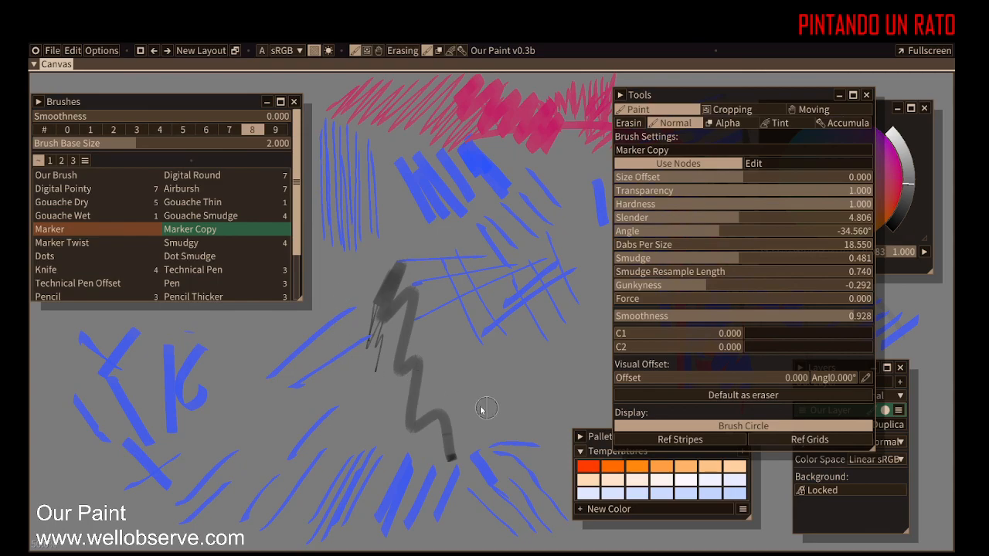
{"action": "left_click_drag", "start_coordinate": [457, 399], "coordinate": [527, 360]}
{"action": "left_click_drag", "start_coordinate": [497, 402], "coordinate": [561, 372]}
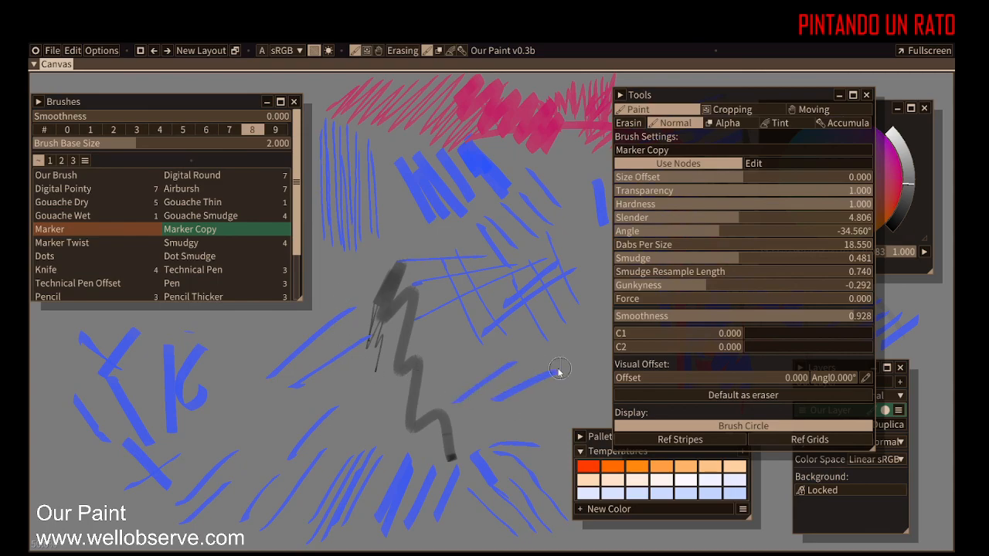
{"action": "left_click_drag", "start_coordinate": [448, 367], "coordinate": [464, 357]}
{"action": "left_click_drag", "start_coordinate": [422, 418], "coordinate": [434, 392]}
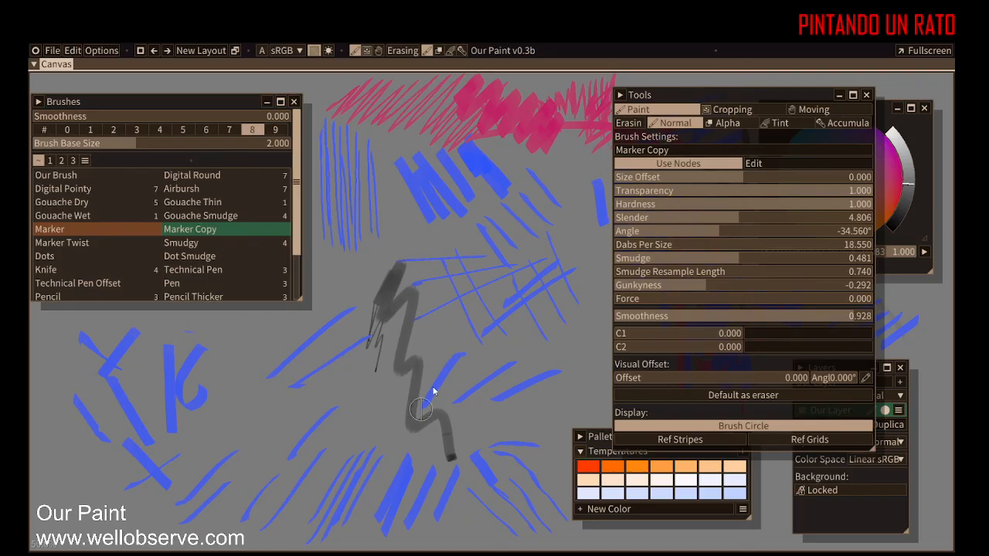
{"action": "left_click_drag", "start_coordinate": [291, 435], "coordinate": [377, 342]}
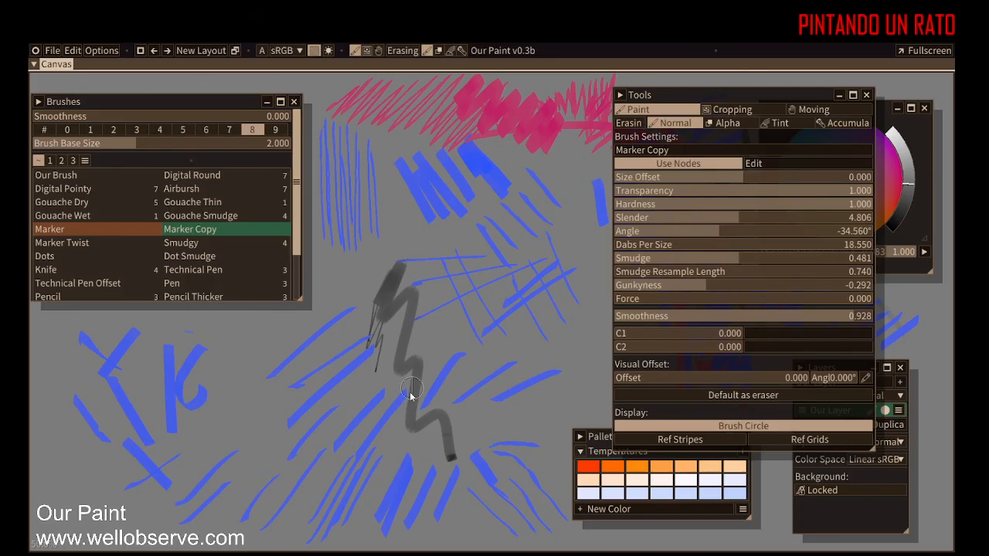
{"action": "left_click_drag", "start_coordinate": [324, 438], "coordinate": [379, 375]}
{"action": "left_click_drag", "start_coordinate": [300, 434], "coordinate": [390, 336]}
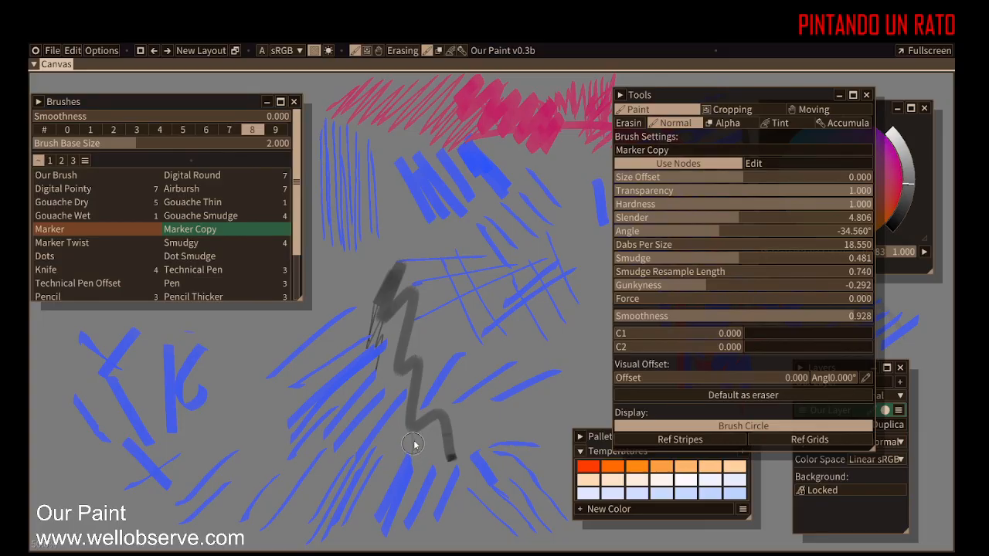
{"action": "mouse_move", "coordinate": [254, 376]}
{"action": "left_mouse_down"}
{"action": "mouse_move", "coordinate": [288, 334]}
{"action": "mouse_move", "coordinate": [295, 360]}
{"action": "mouse_move", "coordinate": [335, 391]}
{"action": "mouse_move", "coordinate": [422, 410]}
{"action": "mouse_move", "coordinate": [479, 348]}
{"action": "left_mouse_up"}
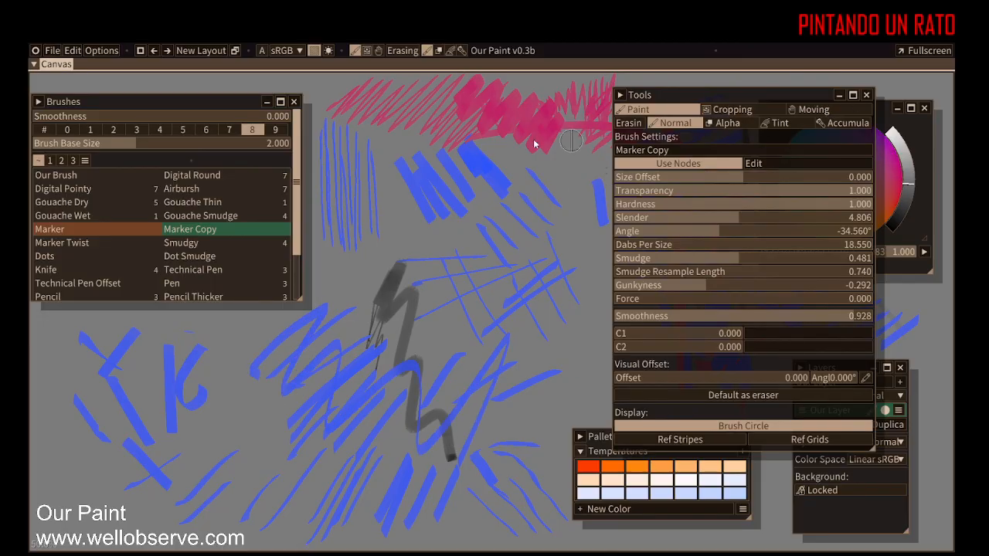
Step: Switch to brush size preset 9 and paint a test stroke
{"action": "left_click", "coordinate": [275, 129]}
{"action": "left_click_drag", "start_coordinate": [392, 366], "coordinate": [480, 211]}
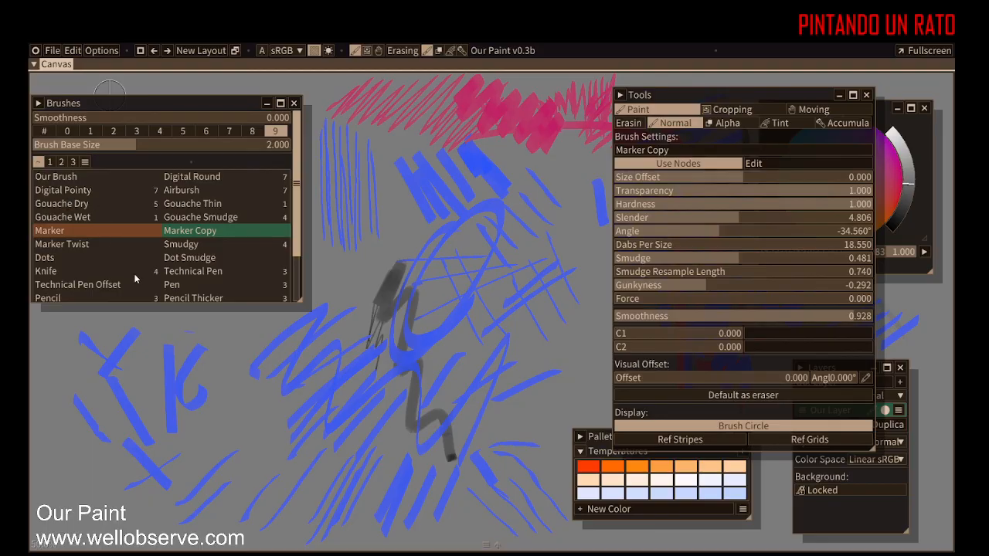
Step: Select the Oil Thick brush, set Brush Base Size to 5, and paint a large test stroke
{"action": "left_click_drag", "start_coordinate": [298, 215], "coordinate": [303, 271]}
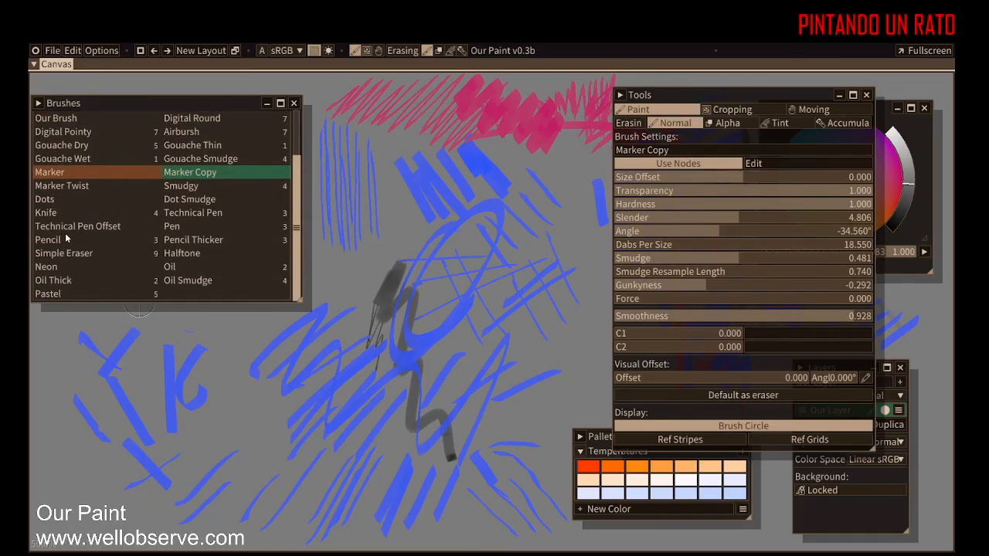
{"action": "left_click", "coordinate": [66, 279]}
{"action": "mouse_move", "coordinate": [178, 398]}
{"action": "left_mouse_down"}
{"action": "mouse_move", "coordinate": [309, 309]}
{"action": "mouse_move", "coordinate": [335, 366]}
{"action": "mouse_move", "coordinate": [371, 380]}
{"action": "mouse_move", "coordinate": [479, 324]}
{"action": "mouse_move", "coordinate": [402, 409]}
{"action": "left_mouse_up"}
{"action": "scroll", "coordinate": [298, 182], "scroll_direction": "up", "scroll_amount": 3}
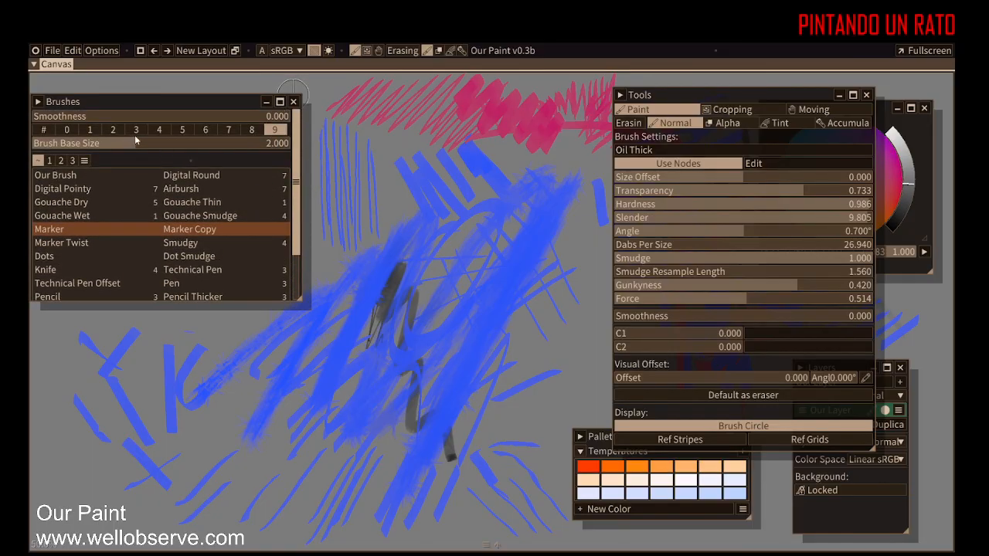
{"action": "left_click_drag", "start_coordinate": [136, 142], "coordinate": [171, 147]}
{"action": "mouse_move", "coordinate": [363, 278]}
{"action": "left_mouse_down"}
{"action": "mouse_move", "coordinate": [397, 216]}
{"action": "mouse_move", "coordinate": [435, 209]}
{"action": "mouse_move", "coordinate": [505, 267]}
{"action": "mouse_move", "coordinate": [517, 448]}
{"action": "mouse_move", "coordinate": [481, 472]}
{"action": "mouse_move", "coordinate": [227, 407]}
{"action": "mouse_move", "coordinate": [389, 338]}
{"action": "mouse_move", "coordinate": [309, 410]}
{"action": "mouse_move", "coordinate": [101, 413]}
{"action": "mouse_move", "coordinate": [411, 294]}
{"action": "mouse_move", "coordinate": [461, 244]}
{"action": "mouse_move", "coordinate": [250, 457]}
{"action": "mouse_move", "coordinate": [457, 325]}
{"action": "mouse_move", "coordinate": [441, 276]}
{"action": "mouse_move", "coordinate": [342, 228]}
{"action": "mouse_move", "coordinate": [433, 185]}
{"action": "mouse_move", "coordinate": [328, 481]}
{"action": "left_mouse_up"}
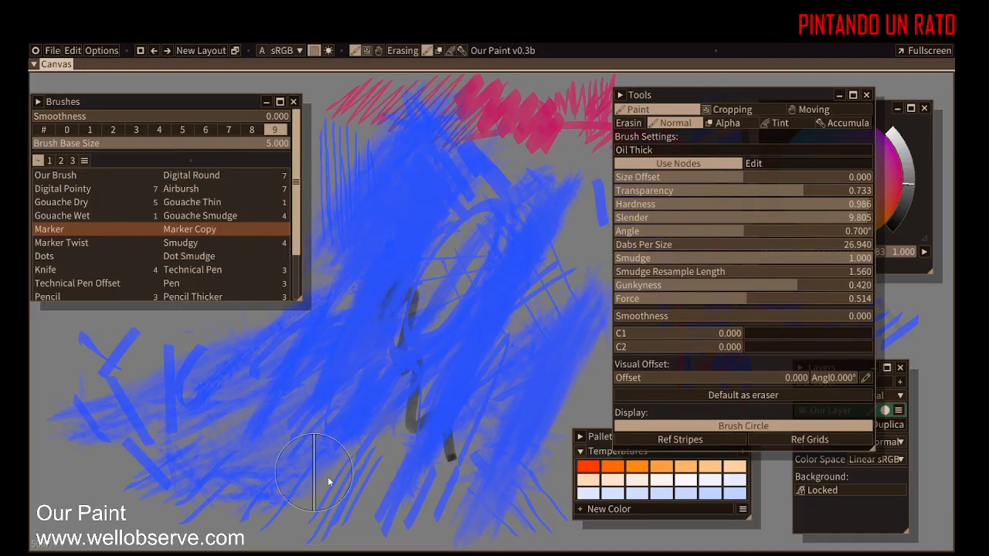
Step: Undo the last six strokes, then redo two of them
{"action": "key", "text": "ctrl+z"}
{"action": "key", "text": "ctrl+z"}
{"action": "key", "text": "ctrl+z"}
{"action": "key", "text": "ctrl+z"}
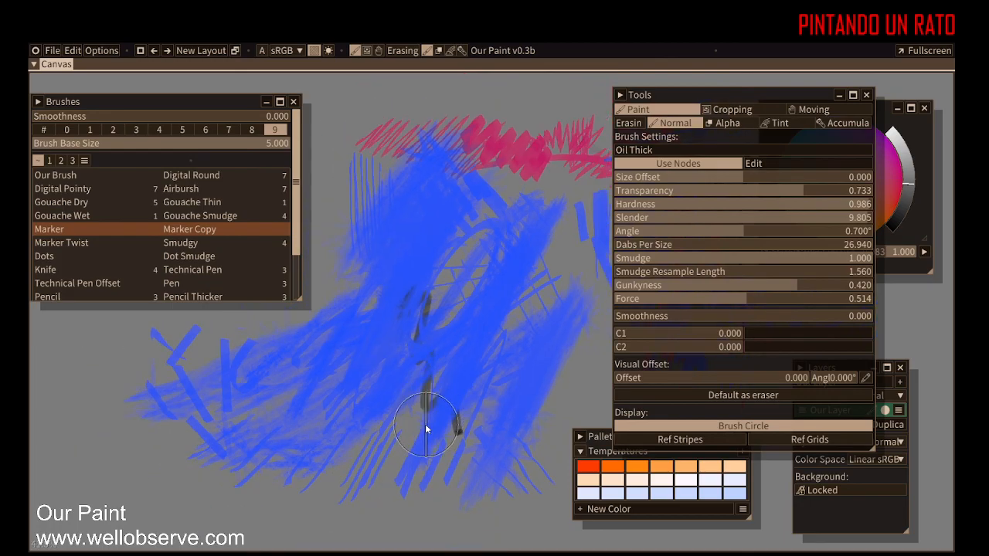
{"action": "key", "text": "ctrl+z"}
{"action": "key", "text": "ctrl+z"}
{"action": "key", "text": "ctrl+z"}
{"action": "key", "text": "ctrl+z"}
{"action": "key", "text": "ctrl+z"}
{"action": "key", "text": "ctrl+z"}
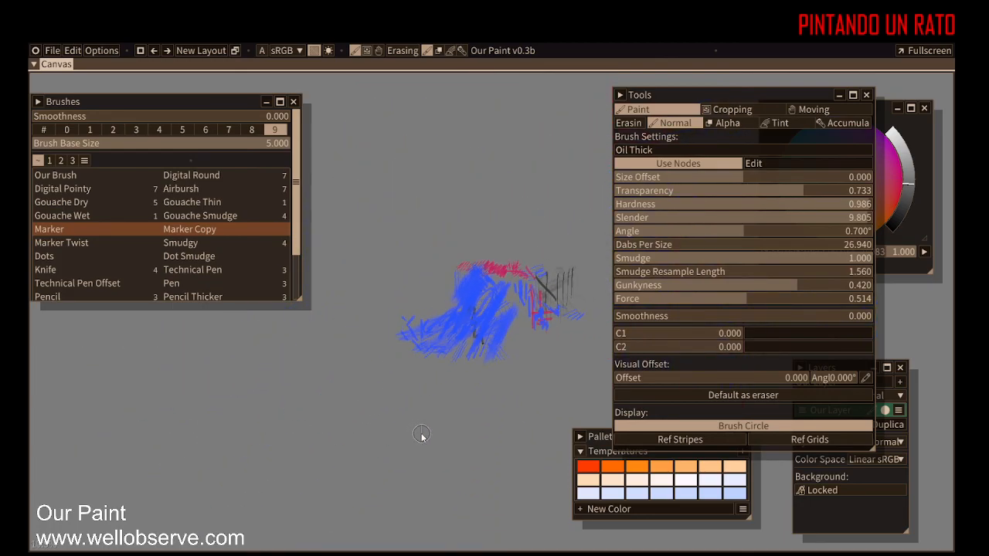
{"action": "key", "text": "ctrl+shift+z"}
{"action": "key", "text": "ctrl+shift+z"}
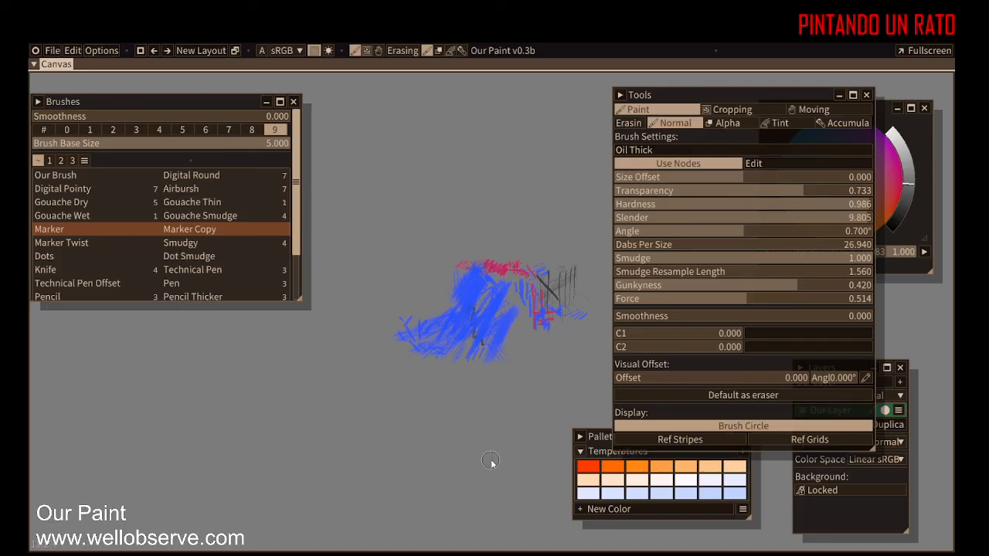
Step: Paint a short test stroke with the Oil Thick brush
{"action": "left_click_drag", "start_coordinate": [101, 510], "coordinate": [158, 514]}
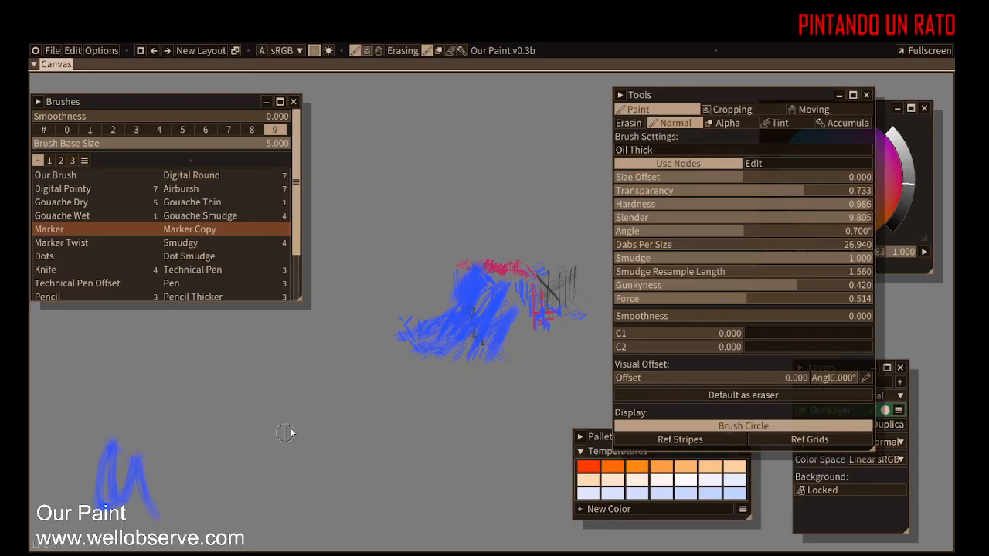
{"action": "mouse_move", "coordinate": [118, 452]}
{"action": "left_mouse_down"}
{"action": "mouse_move", "coordinate": [371, 386]}
{"action": "mouse_move", "coordinate": [517, 371]}
{"action": "left_mouse_up"}
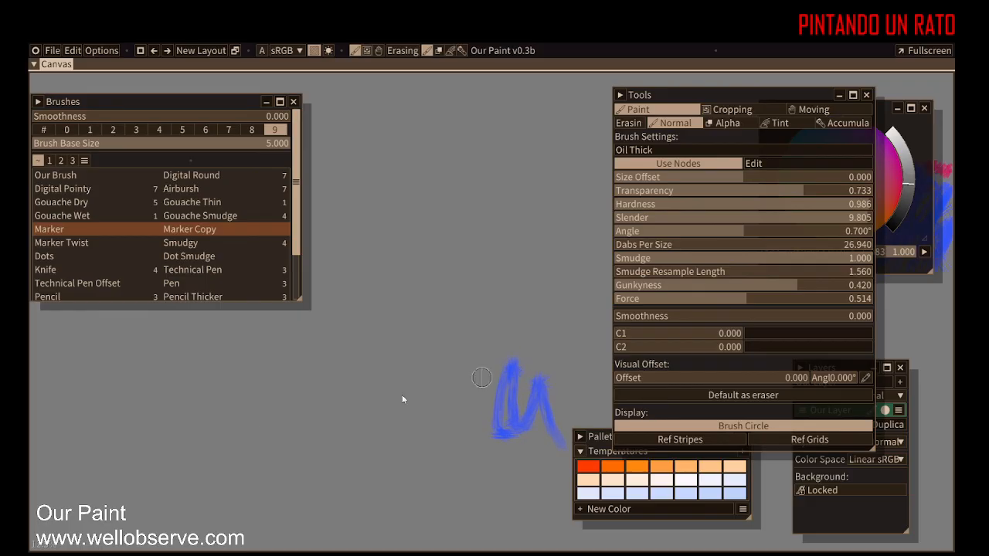
{"action": "mouse_move", "coordinate": [269, 423]}
{"action": "left_mouse_down"}
{"action": "mouse_move", "coordinate": [614, 381]}
{"action": "mouse_move", "coordinate": [29, 398]}
{"action": "left_mouse_up"}
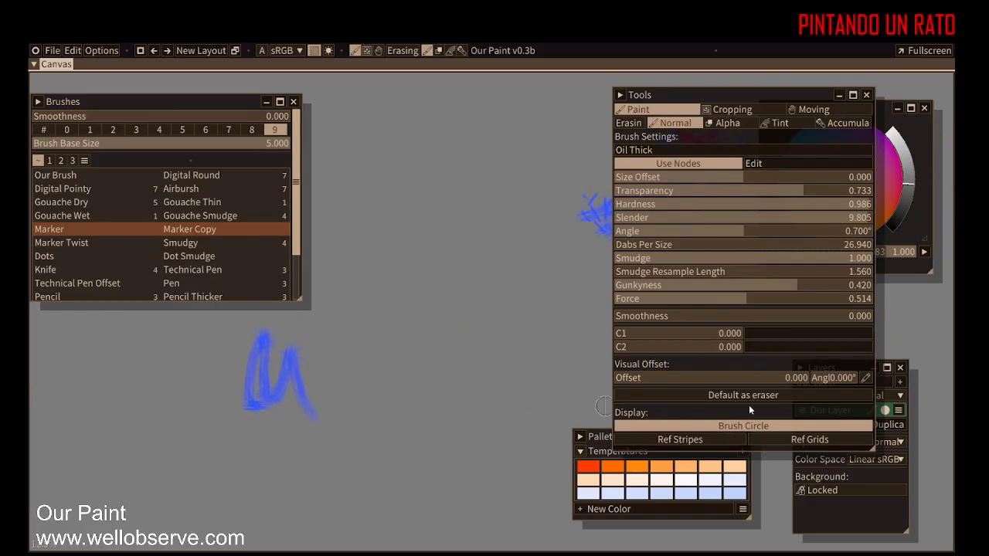
{"action": "scroll", "coordinate": [483, 347], "scroll_direction": "down", "scroll_amount": 10}
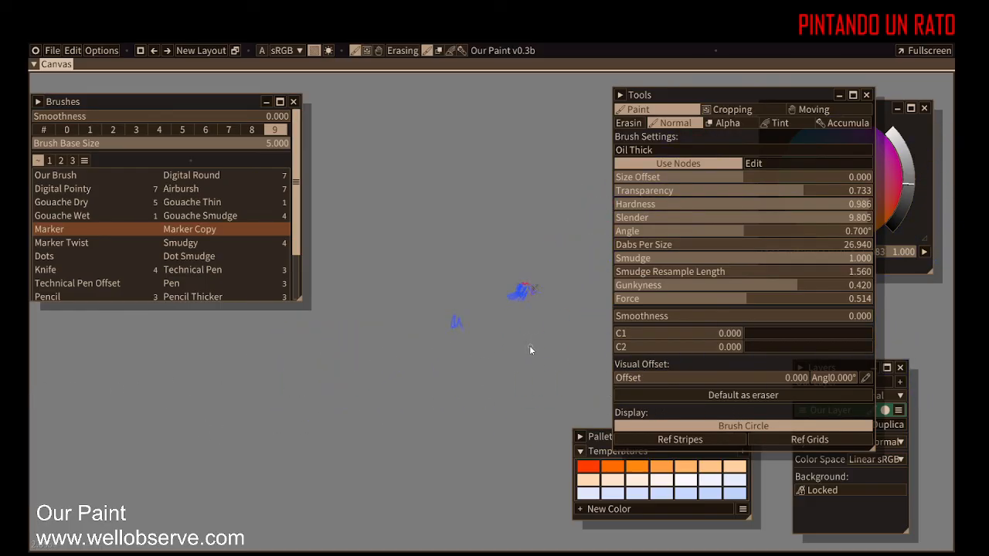
{"action": "scroll", "coordinate": [529, 350], "scroll_direction": "down", "scroll_amount": 2}
{"action": "scroll", "coordinate": [533, 347], "scroll_direction": "up", "scroll_amount": 8}
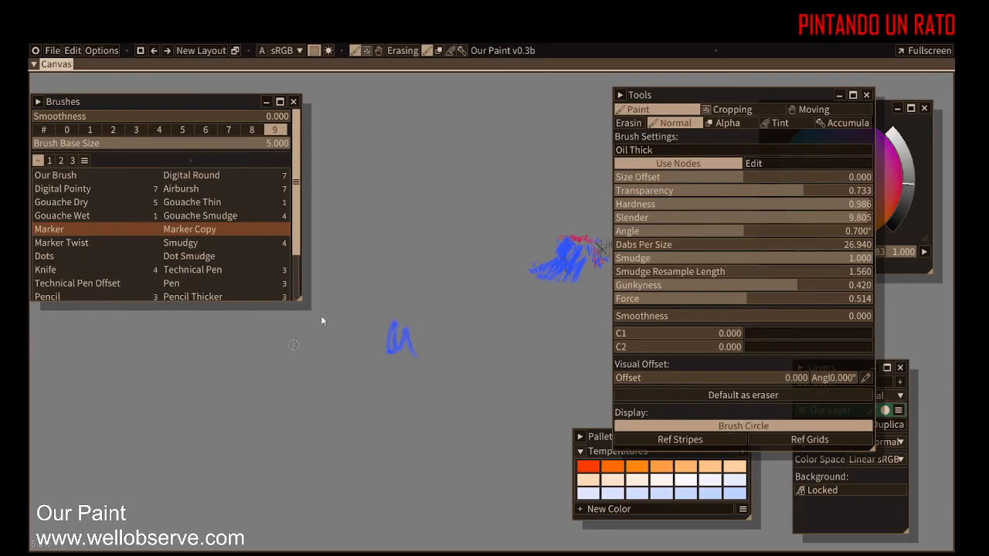
Step: Open the Our Paint version information panel
{"action": "left_click", "coordinate": [140, 51]}
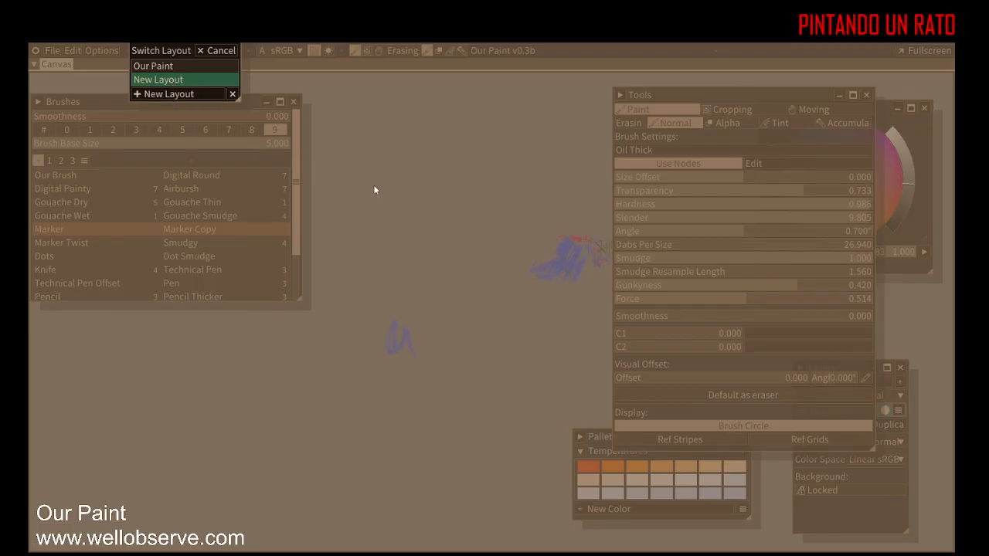
{"action": "left_click", "coordinate": [221, 52]}
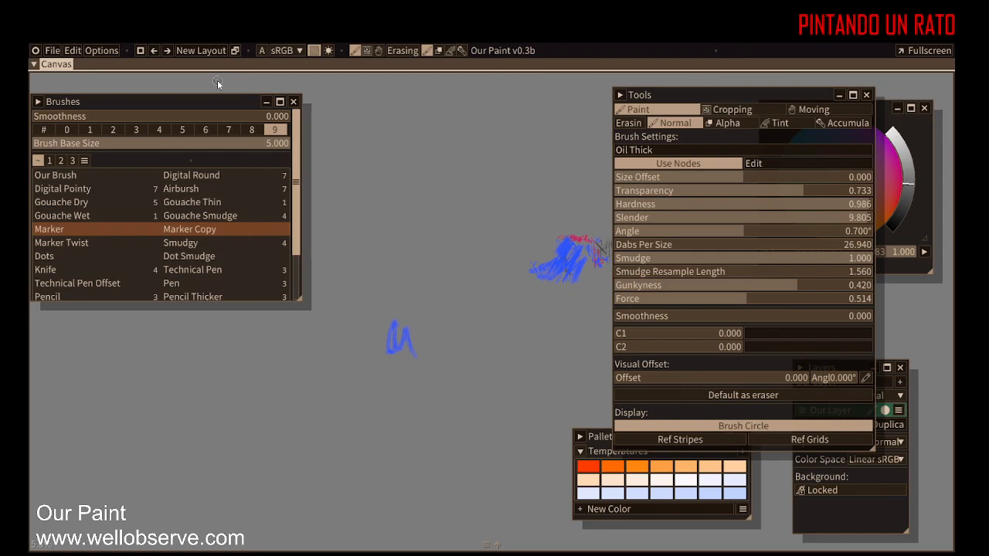
{"action": "left_click", "coordinate": [509, 50]}
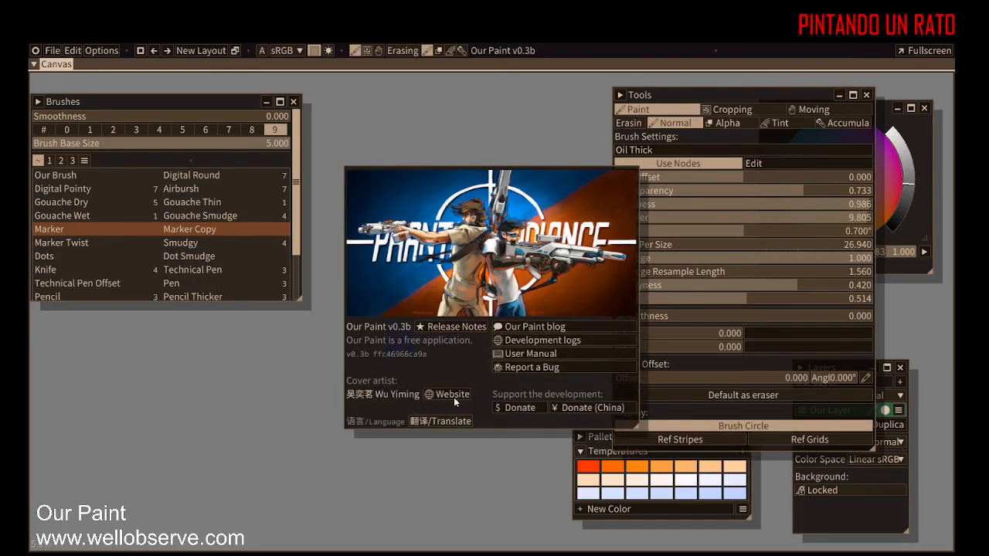